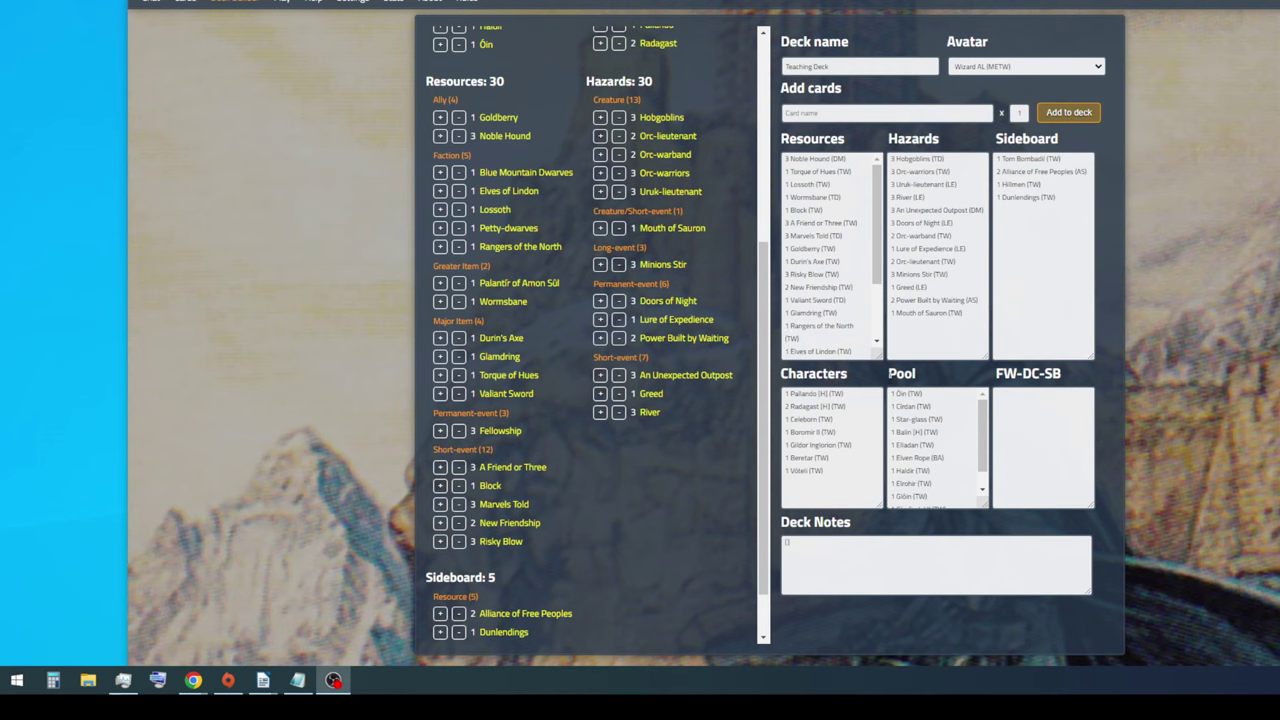
pyautogui.click(876, 258)
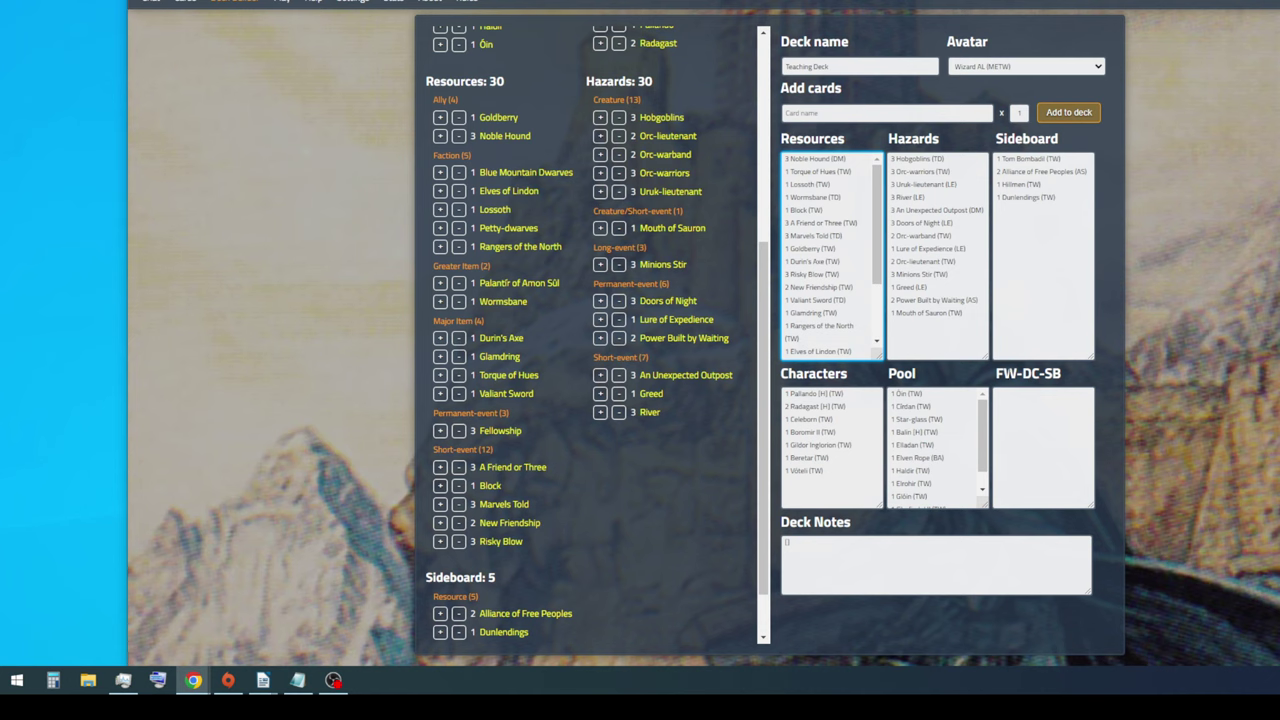
pyautogui.click(1008, 398)
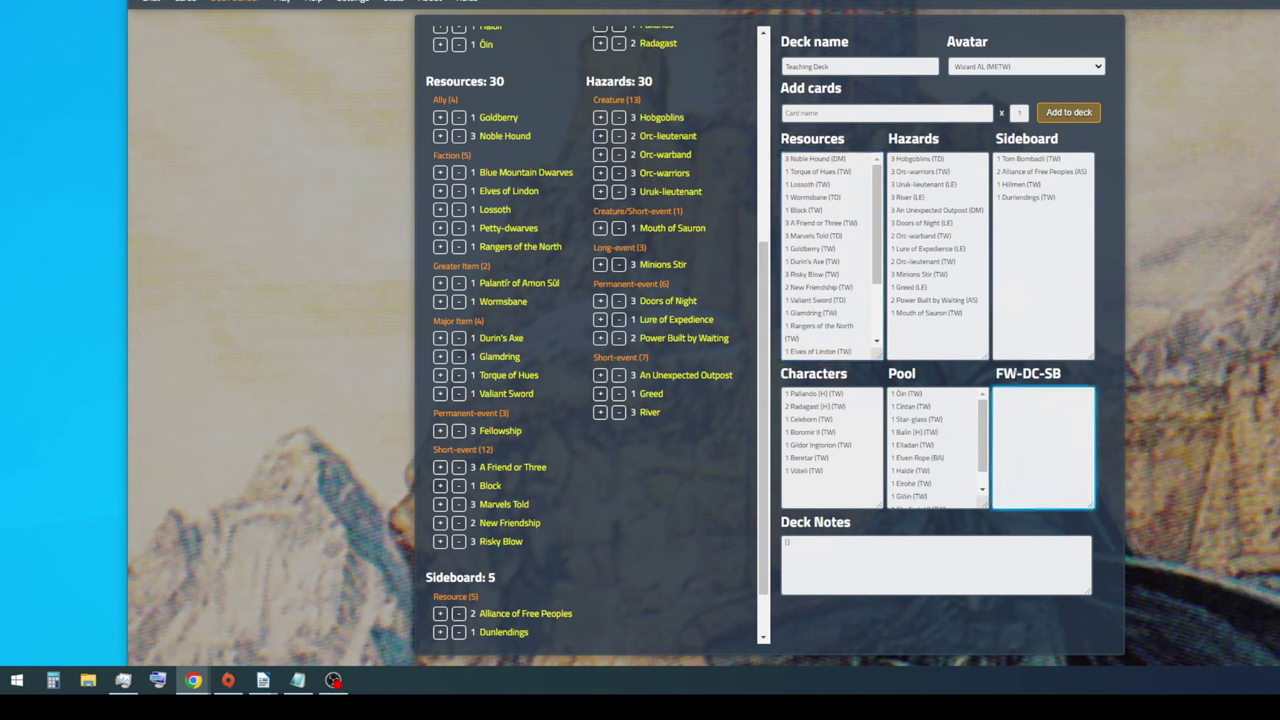
pyautogui.doubleClick(1006, 373)
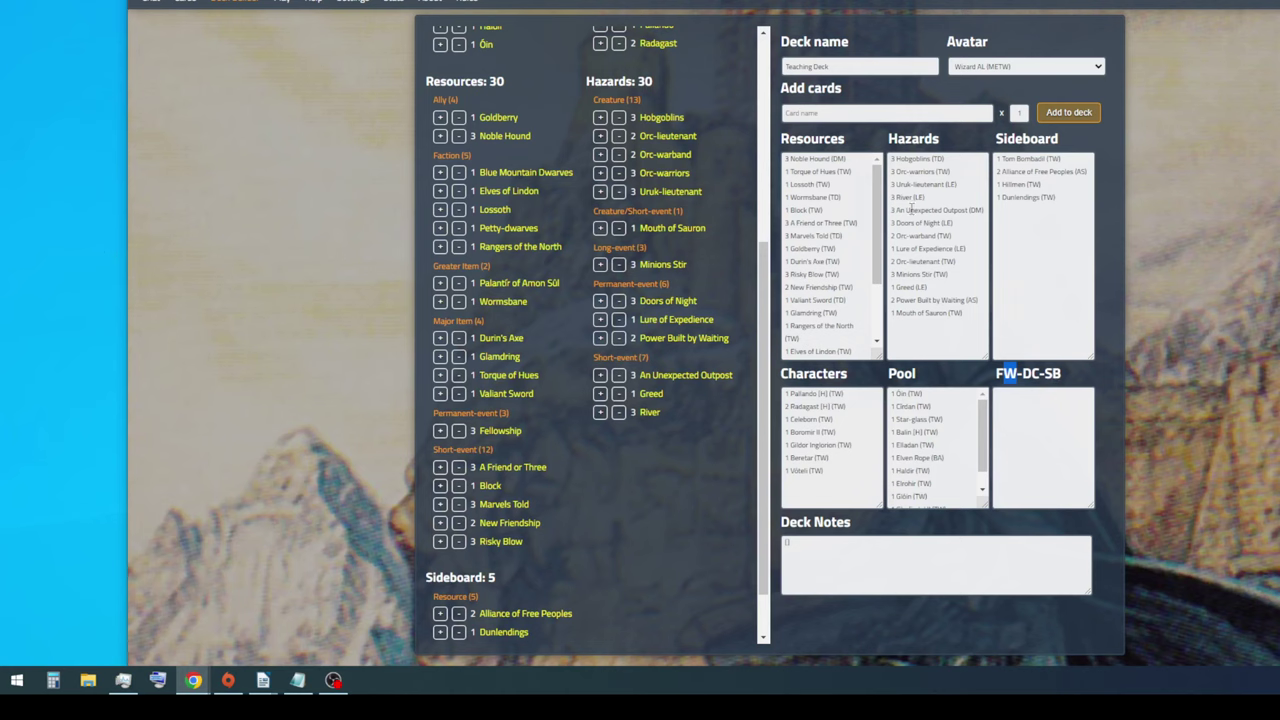
pyautogui.click(1034, 163)
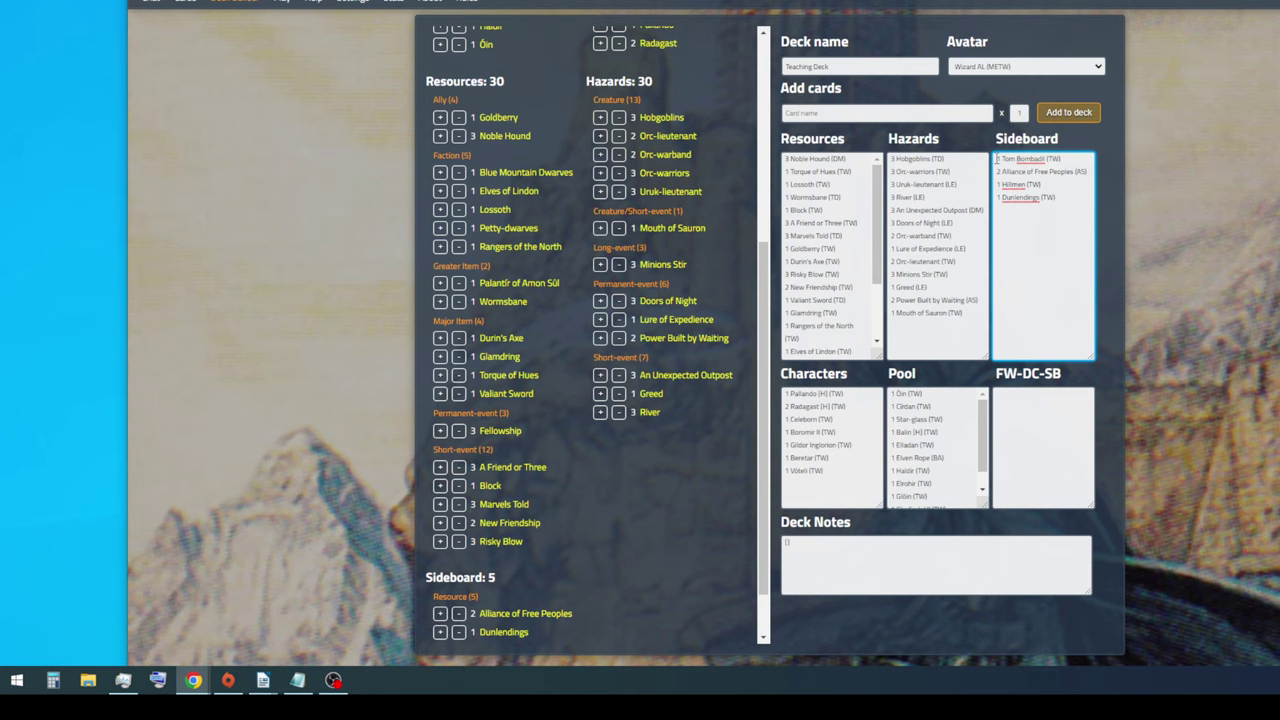
# Examine the deck list and view the card images of the sideboard resources, including Alliance of Free Peoples and Dunlendings
pyautogui.scroll(3, 550, 250)
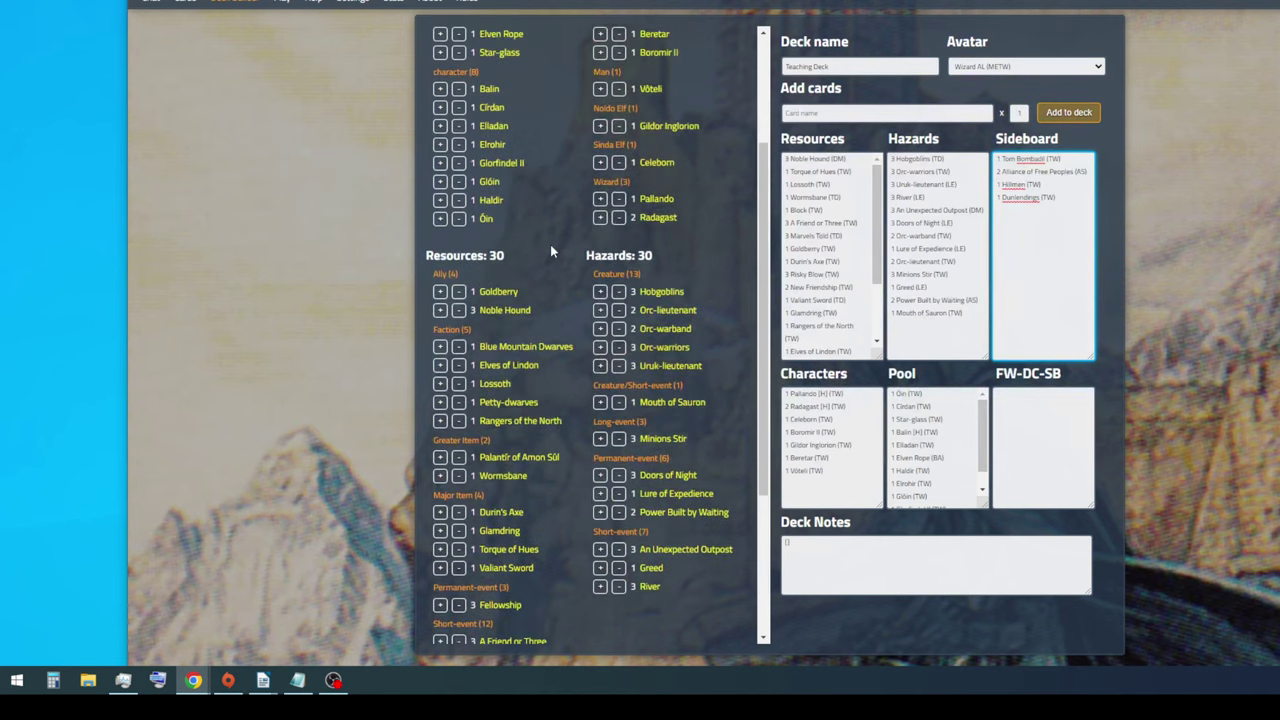
pyautogui.scroll(-4, 549, 350)
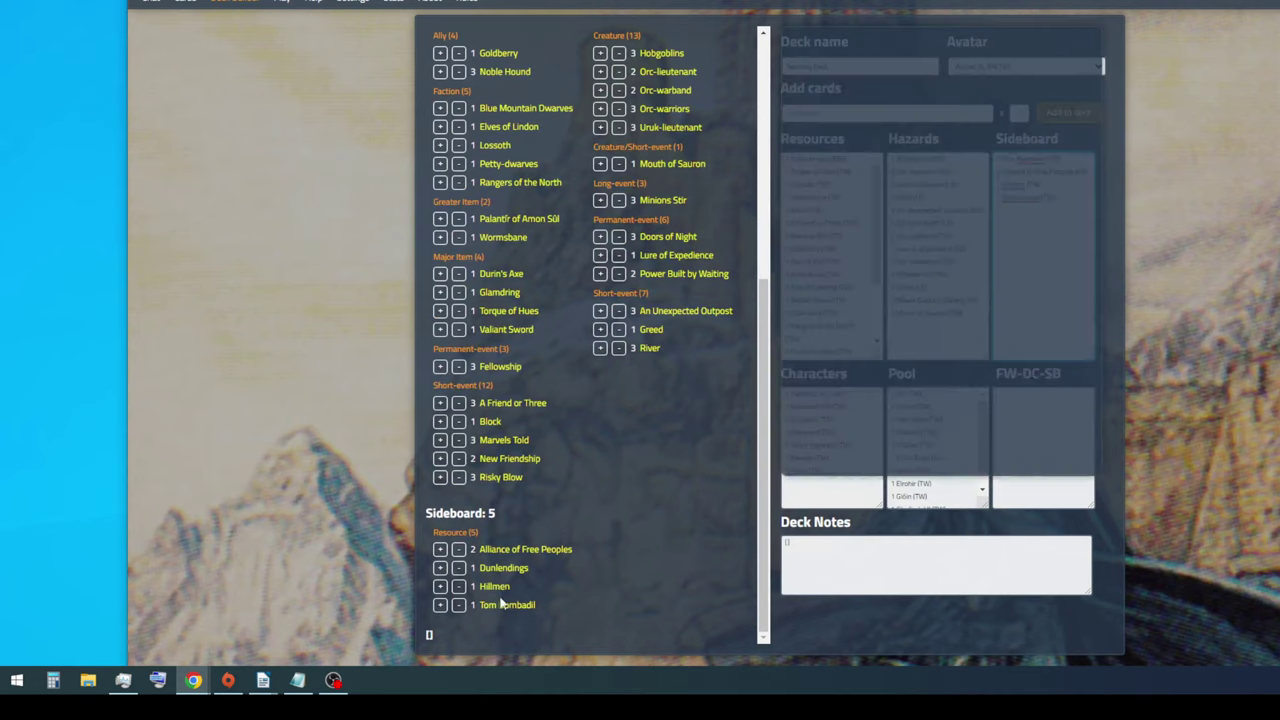
pyautogui.moveTo(503, 604)
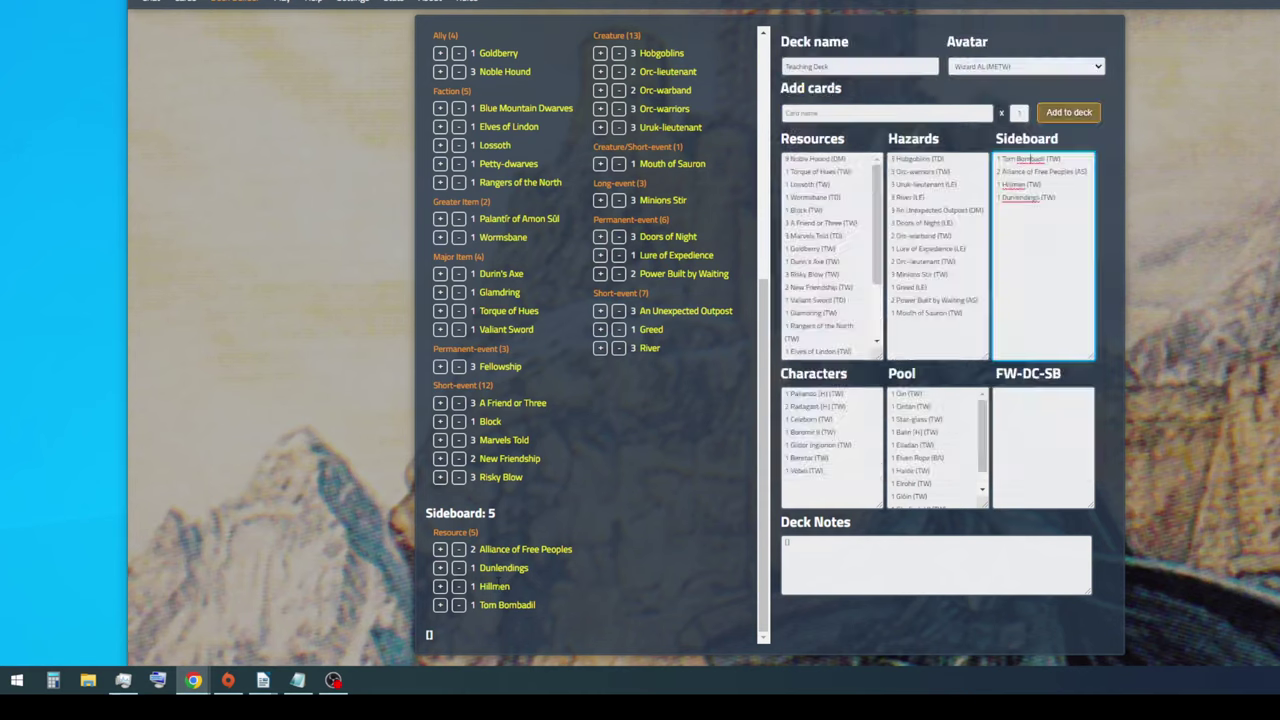
pyautogui.moveTo(552, 549)
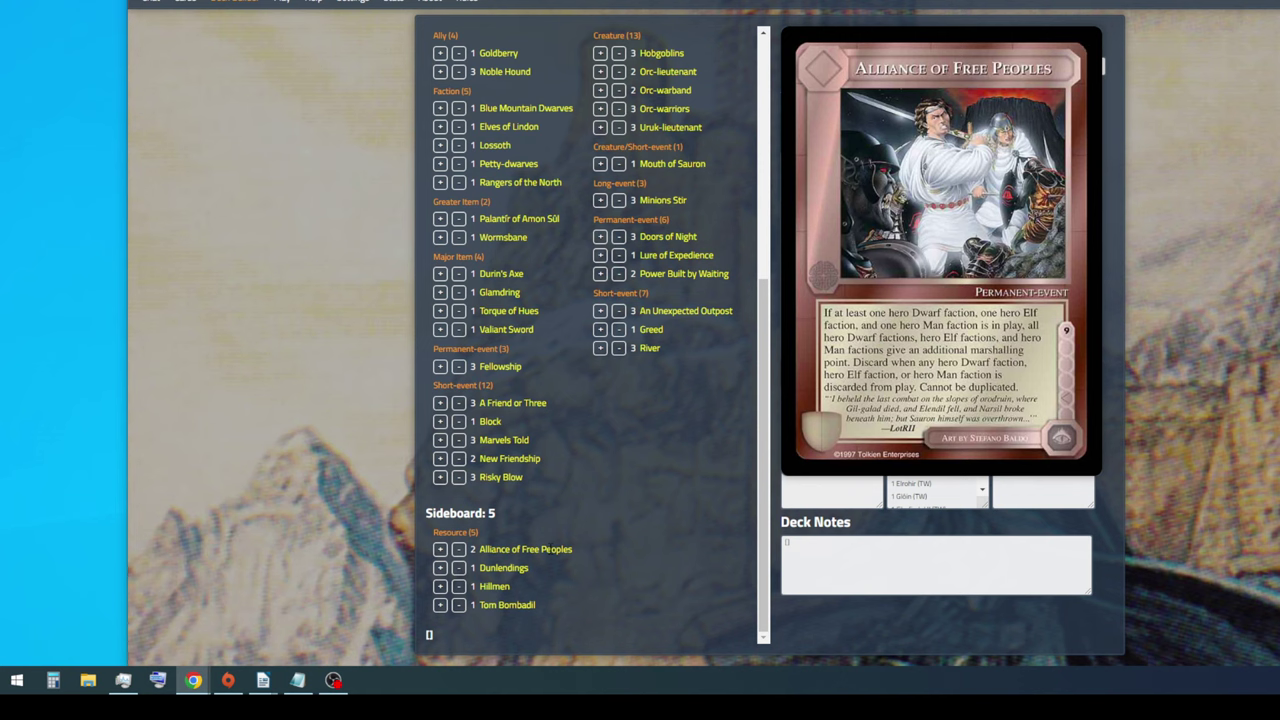
pyautogui.scroll(1, 526, 179)
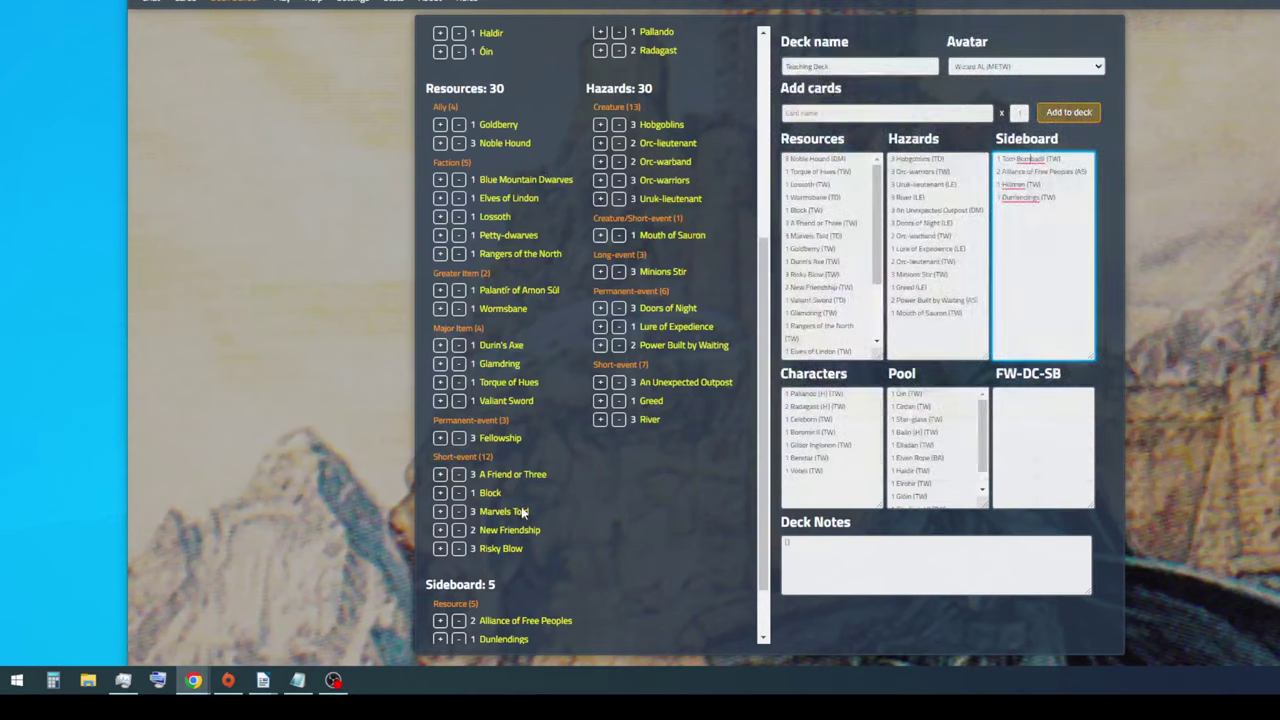
pyautogui.scroll(-1, 545, 200)
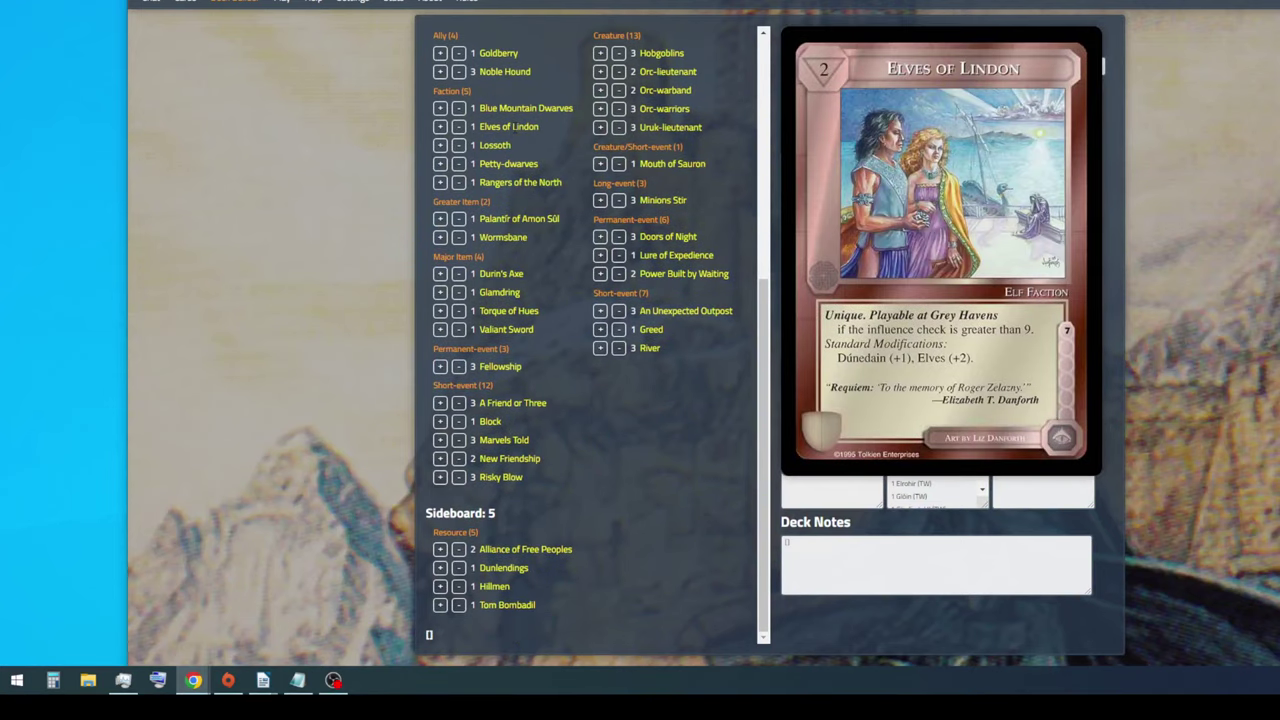
pyautogui.moveTo(530, 545)
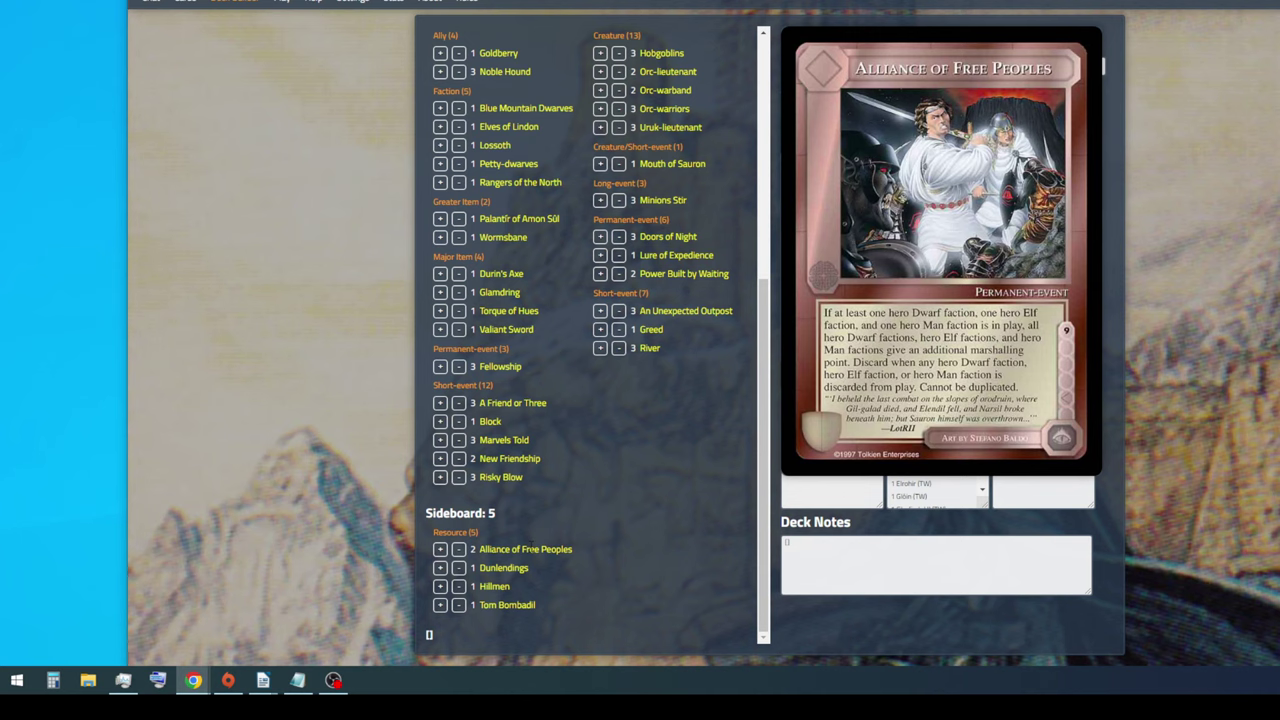
pyautogui.moveTo(770, 385); pyautogui.dragTo(761, 555)
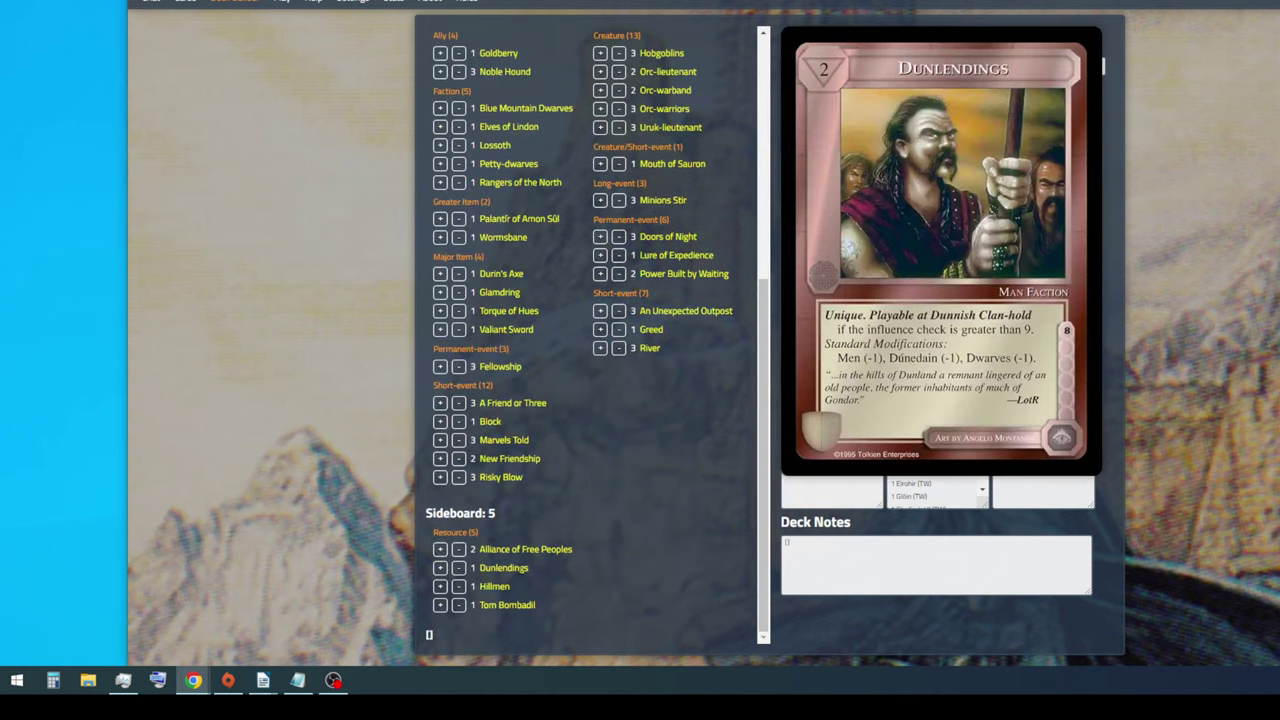
pyautogui.moveTo(510, 598)
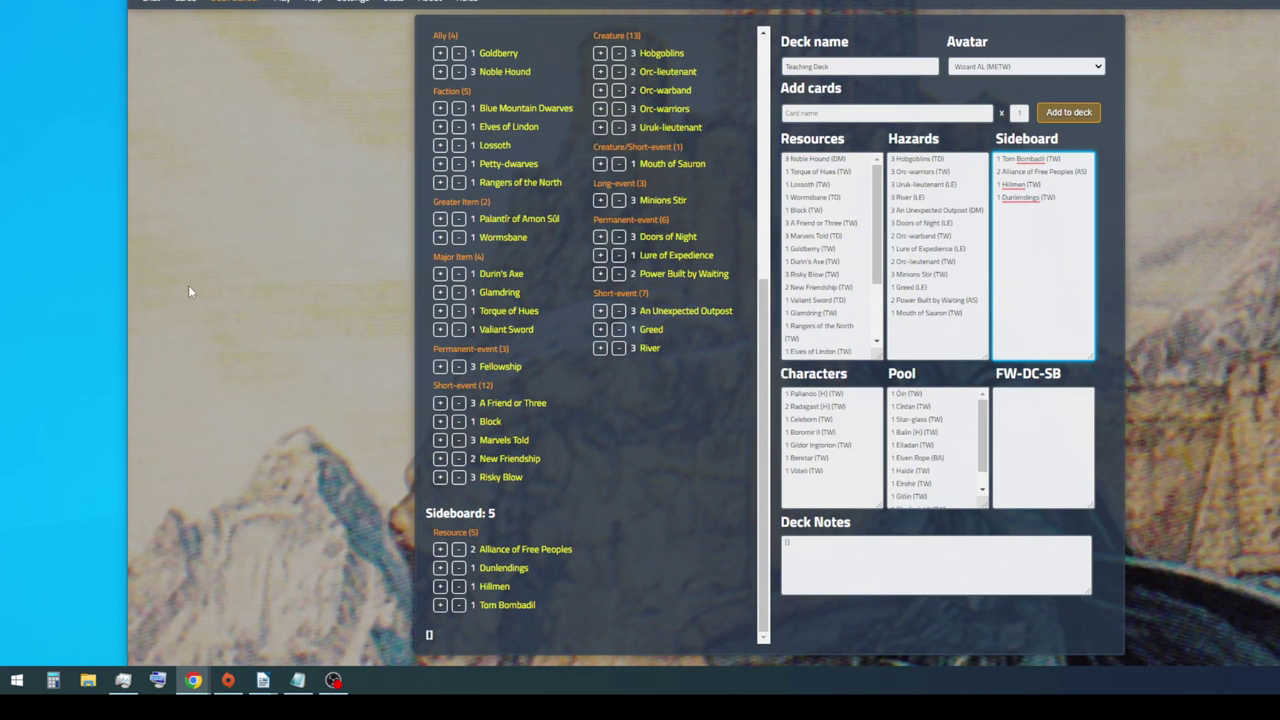
pyautogui.moveTo(685, 310)
pyautogui.scroll(1, 665, 120)
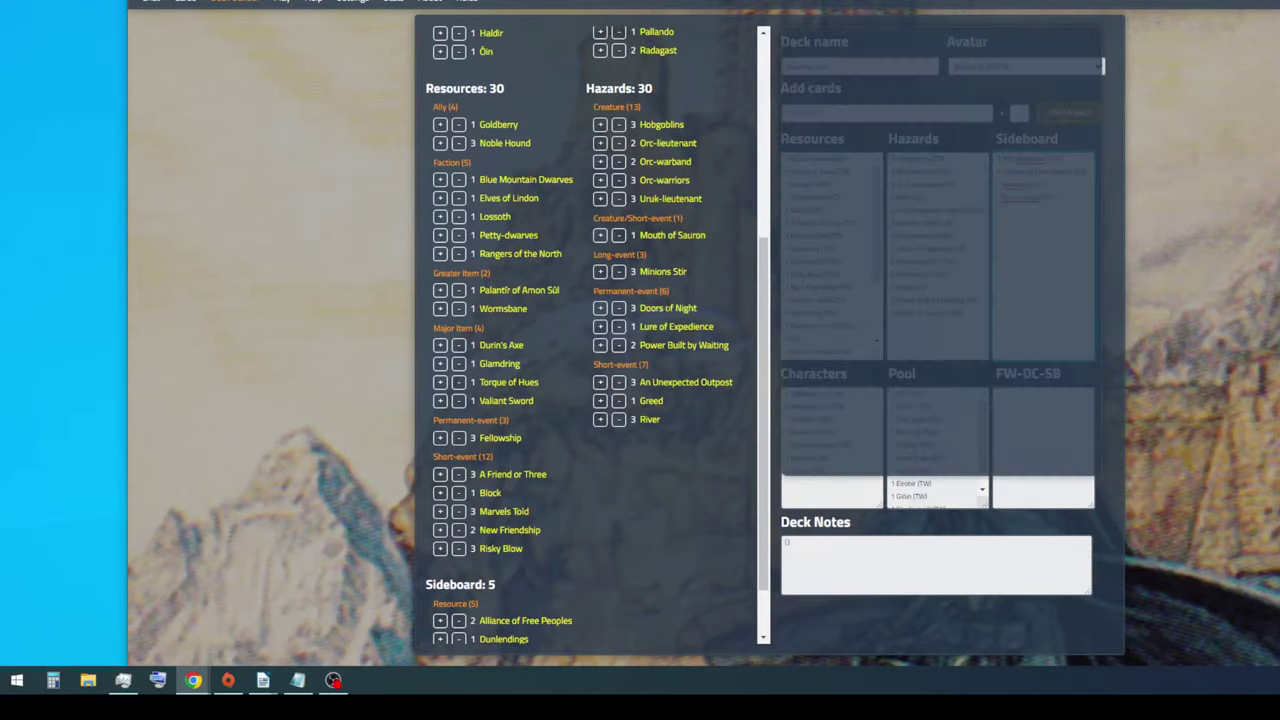
# Add three copies of Assassin to the deck and move the entry from the hazards to the sideboard
pyautogui.click(826, 113)
pyautogui.write('Ass')
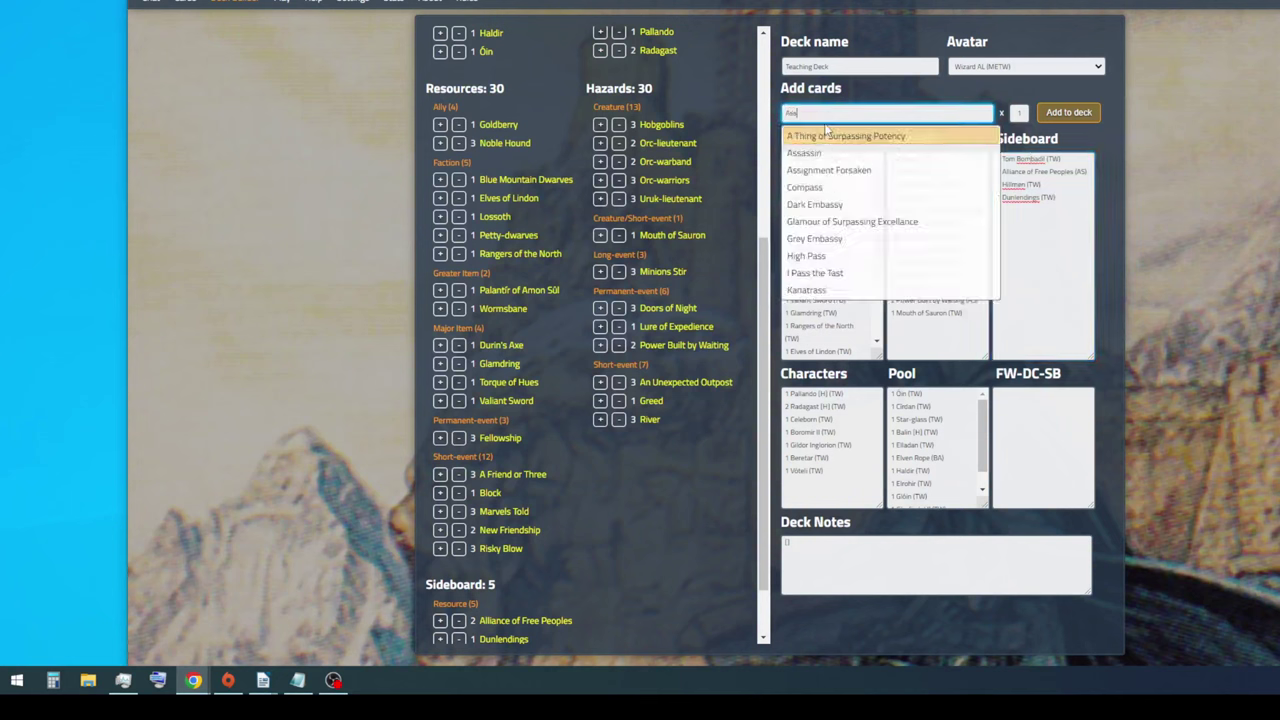
pyautogui.write('i')
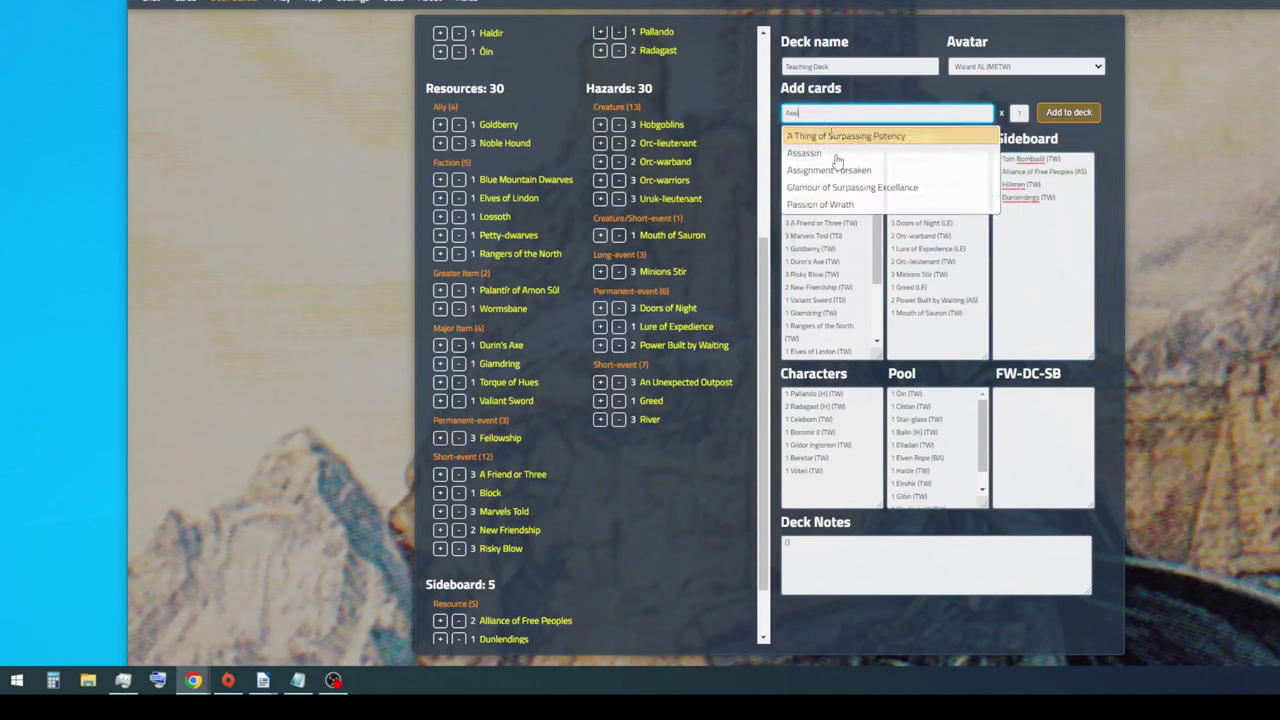
pyautogui.click(838, 155)
pyautogui.click(1068, 113)
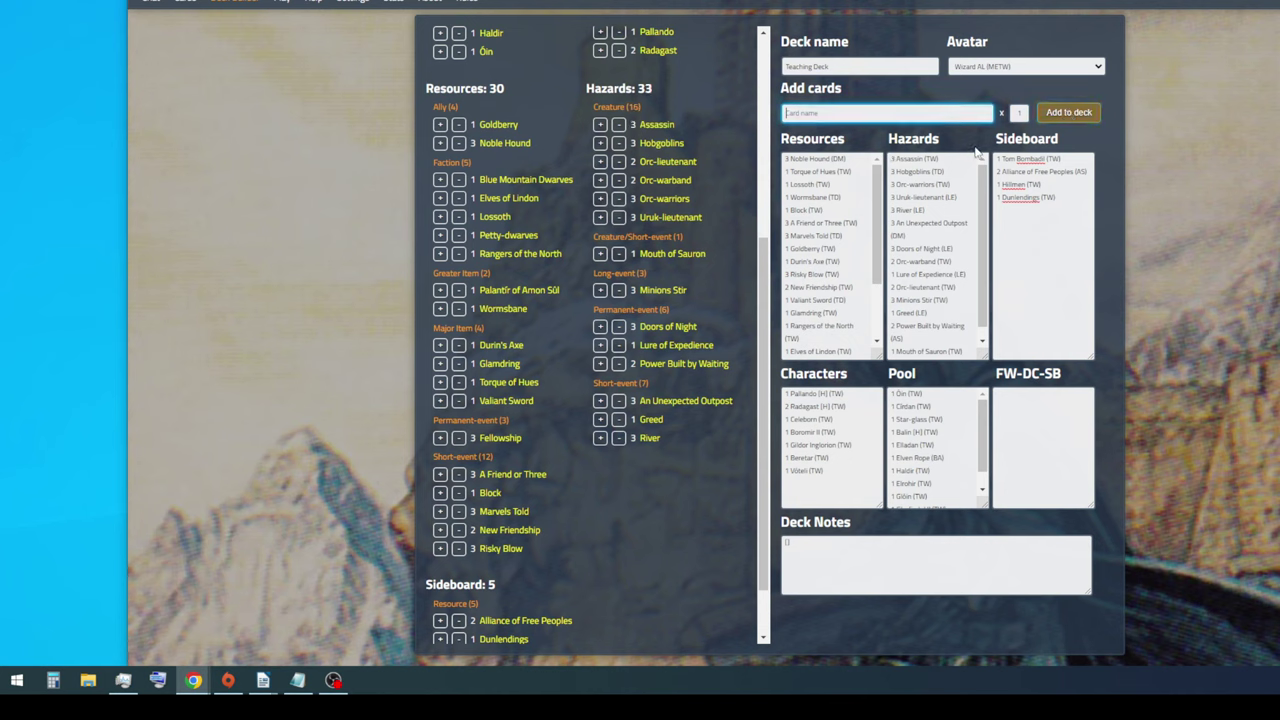
pyautogui.moveTo(1051, 225); pyautogui.dragTo(1055, 212)
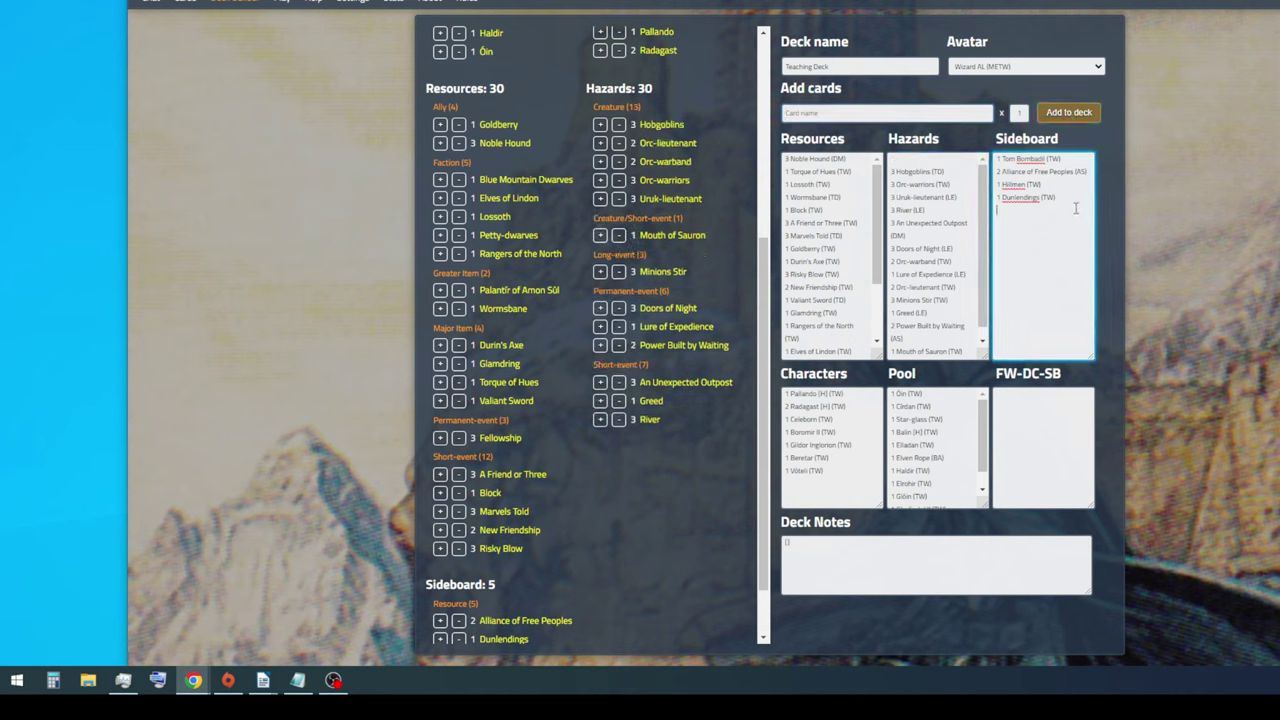
# Add three copies of Fell Turtle to the deck and move the entry from the hazards to the sideboard
pyautogui.click(804, 114)
pyautogui.write('Fe')
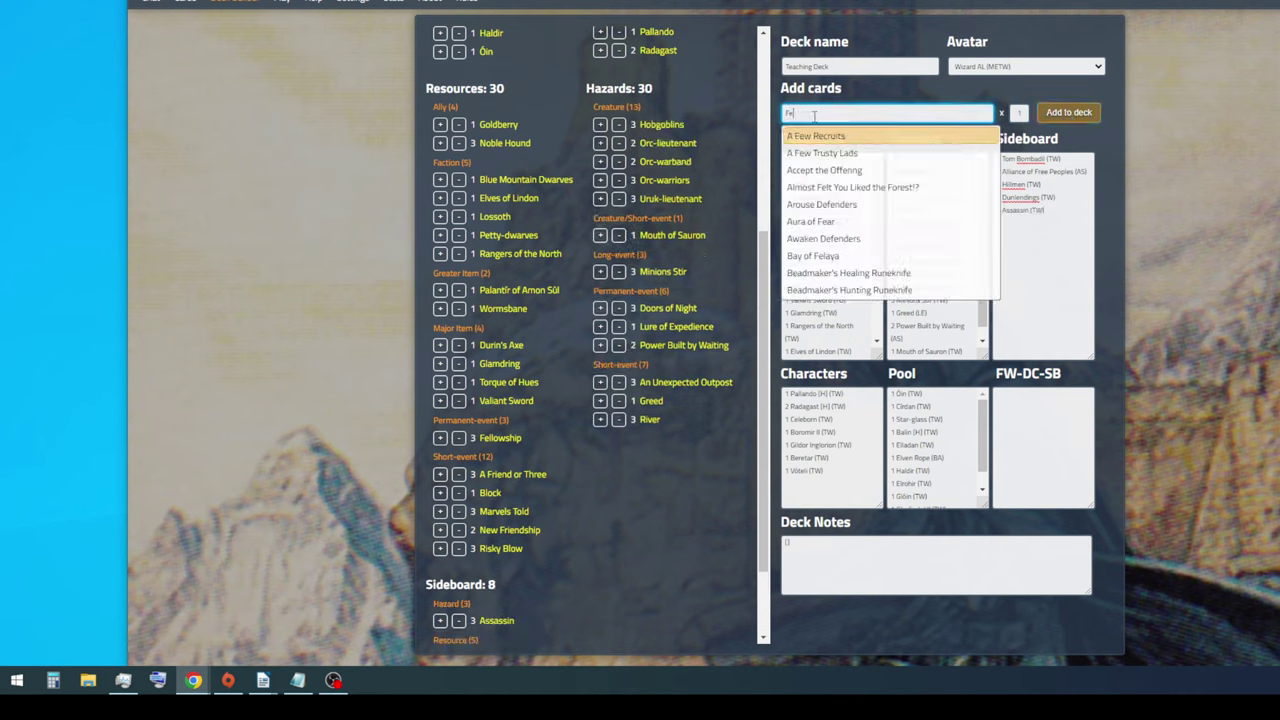
pyautogui.write('ll Turtl')
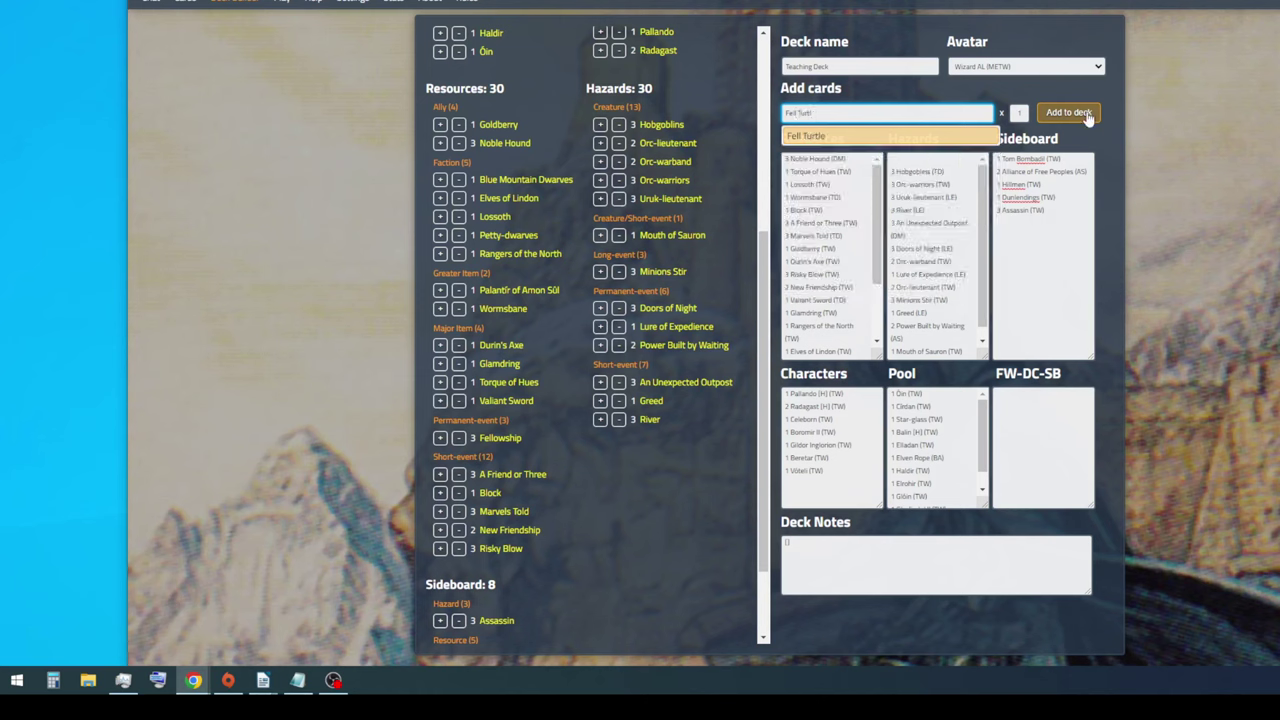
pyautogui.click(1085, 114)
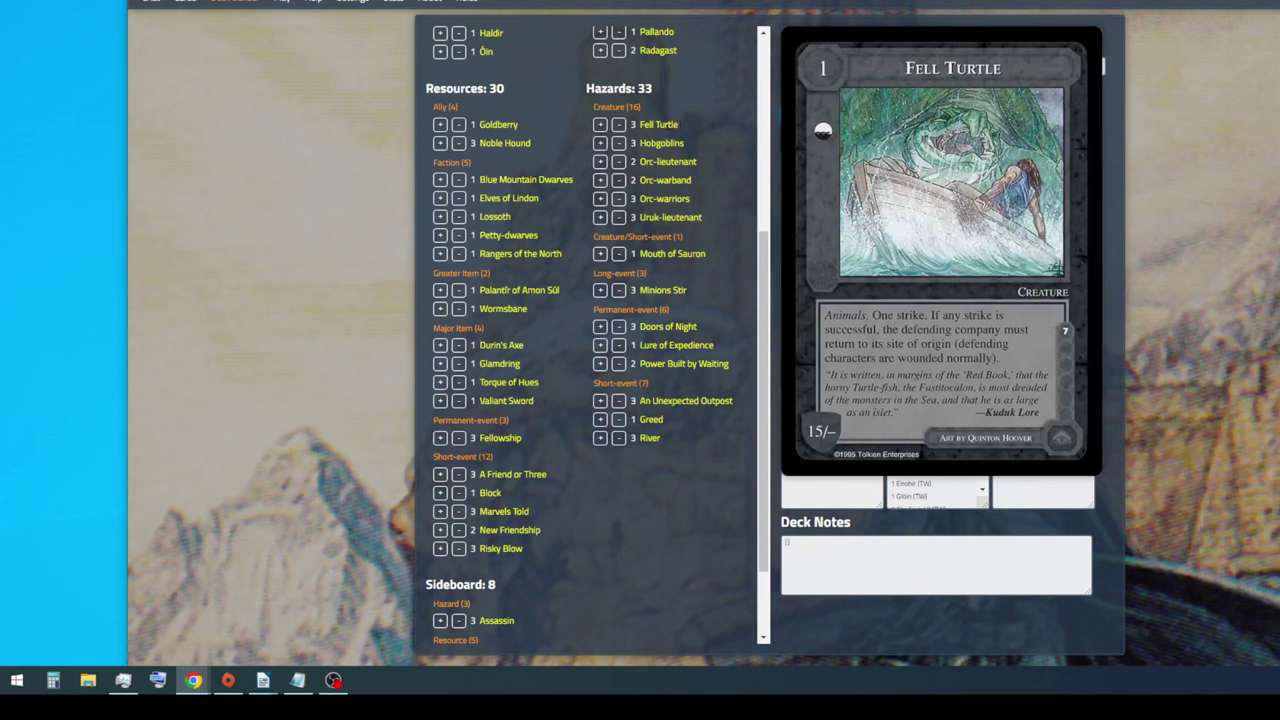
pyautogui.moveTo(946, 157); pyautogui.dragTo(889, 158)
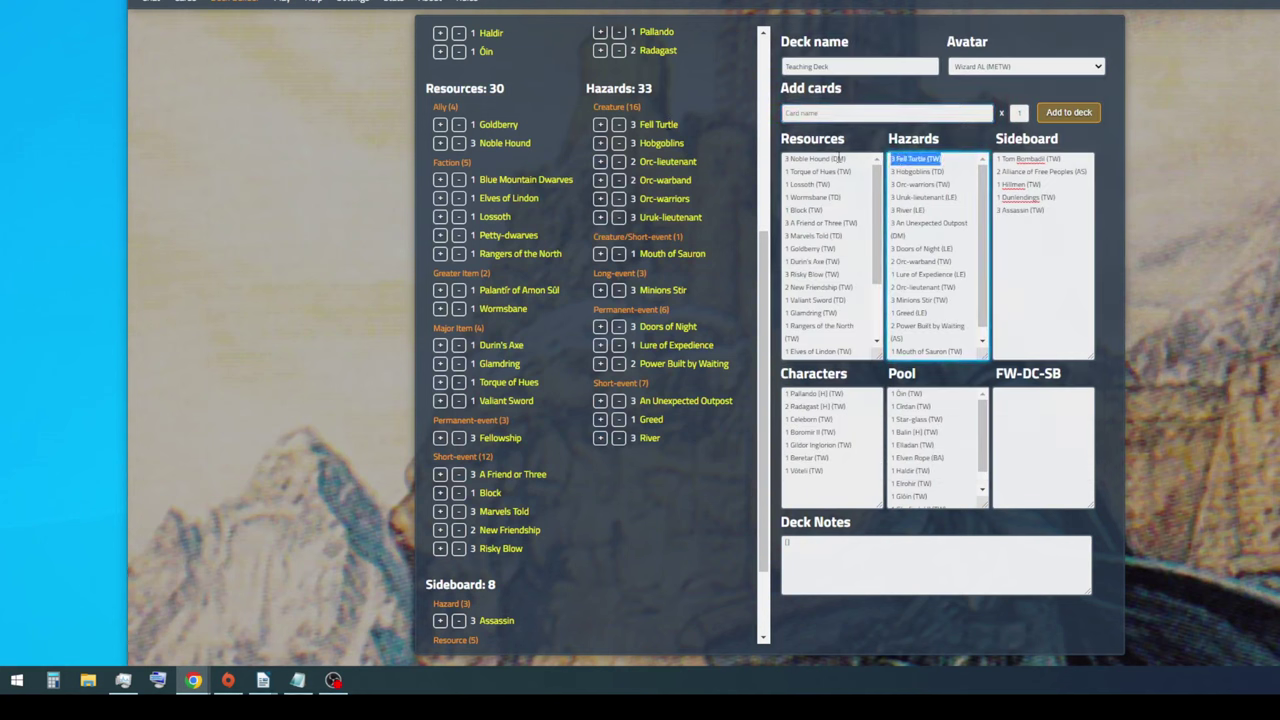
pyautogui.hotkey('ctrl', 'x')
pyautogui.click(1053, 218)
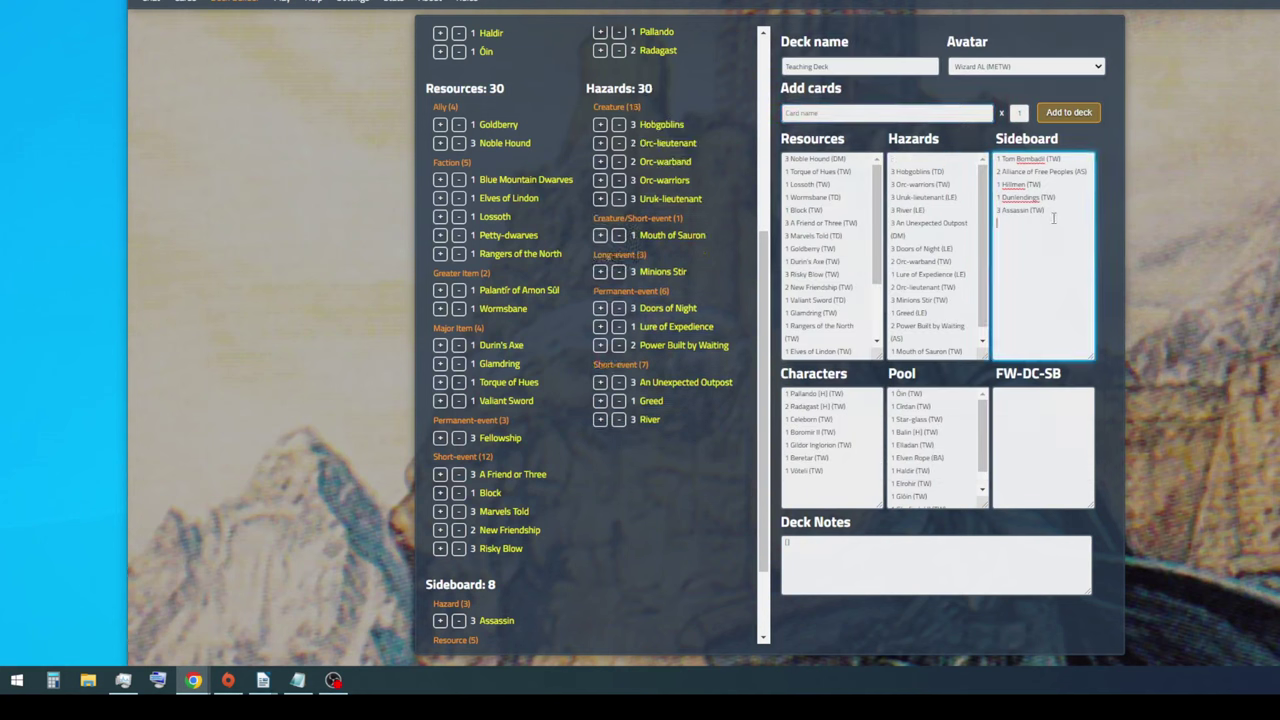
pyautogui.hotkey('ctrl', 'v')
# Add two copies of The Will of the Ring to the deck's hazards
pyautogui.click(918, 112)
pyautogui.write('The will')
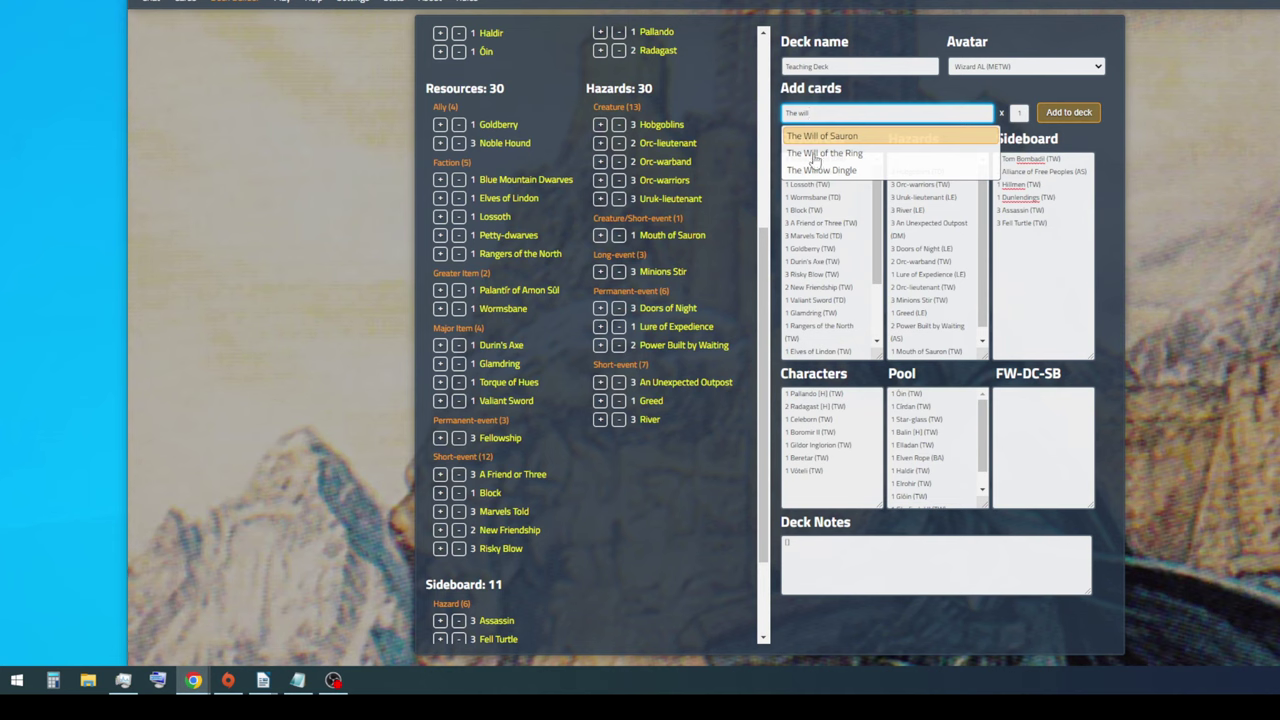
pyautogui.press('Down')
pyautogui.press('Tab')
pyautogui.click(1086, 116)
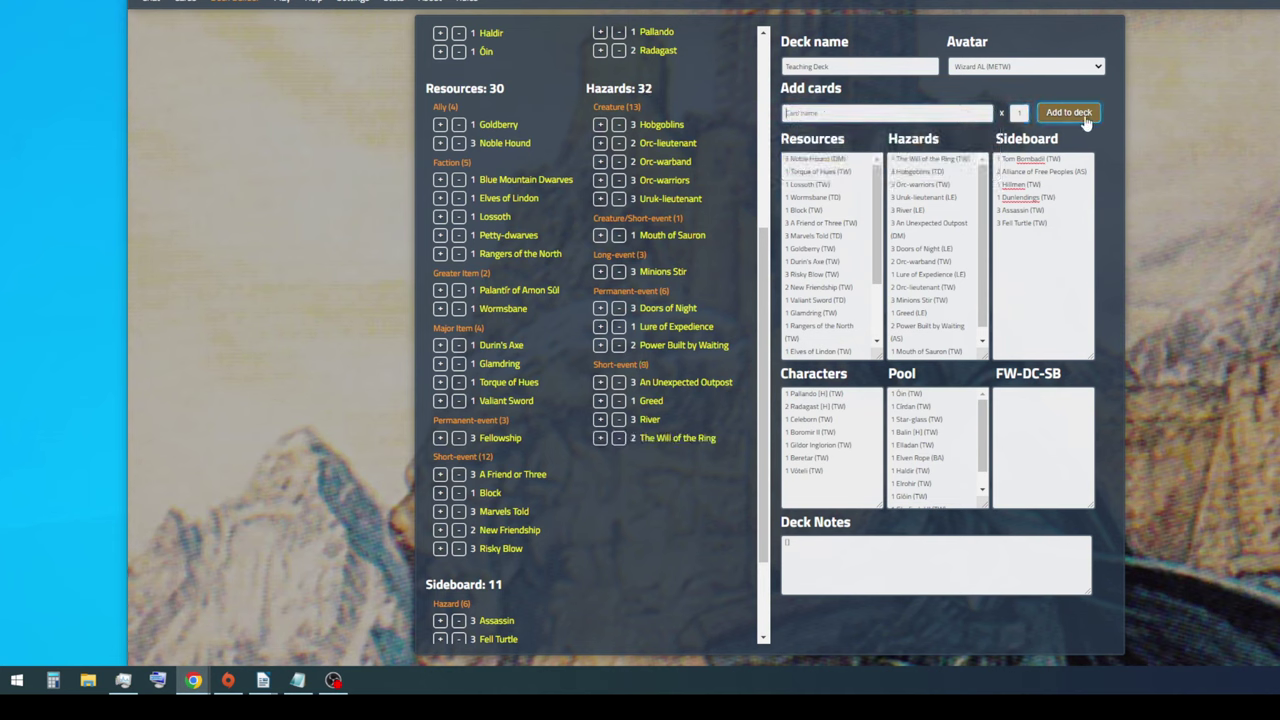
pyautogui.click(618, 438)
# Move The Will of the Ring entry from the hazards to the sideboard and view its card image
pyautogui.moveTo(966, 158); pyautogui.dragTo(887, 159)
pyautogui.hotkey('ctrl', 'x')
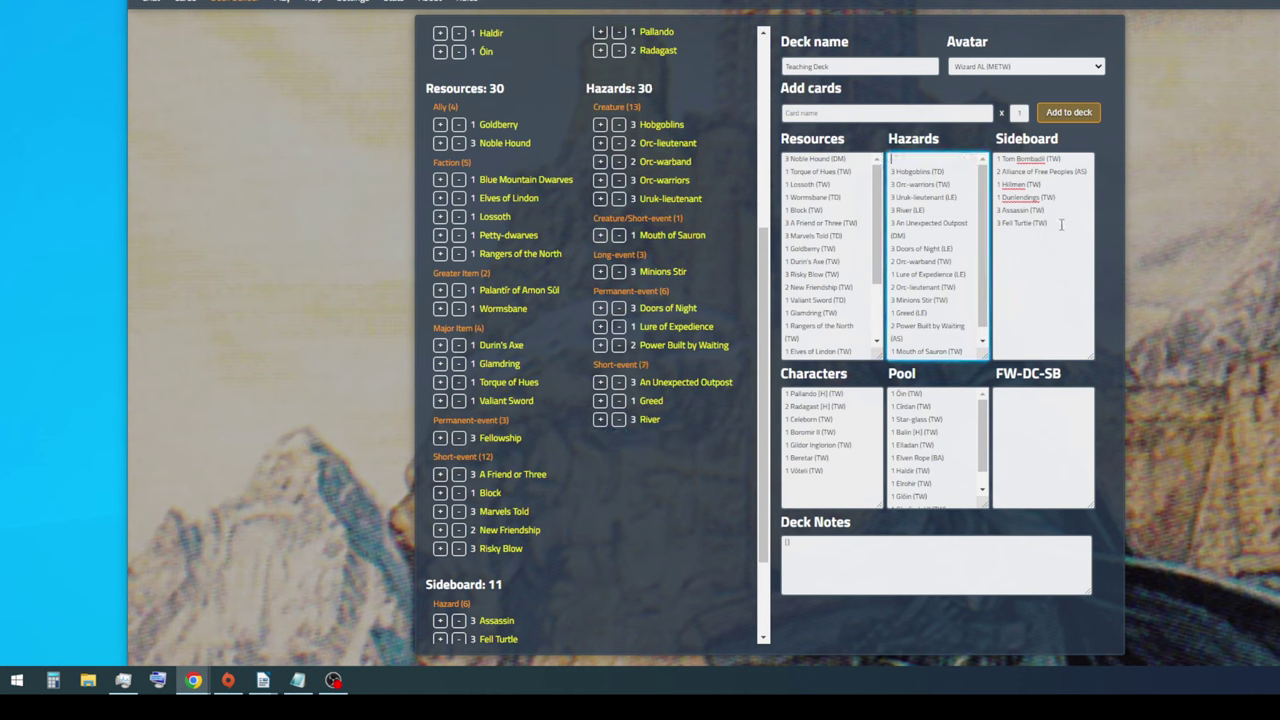
pyautogui.click(1056, 225)
pyautogui.hotkey('ctrl', 'v')
pyautogui.scroll(-3, 626, 461)
pyautogui.moveTo(507, 604)
pyautogui.moveTo(534, 510)
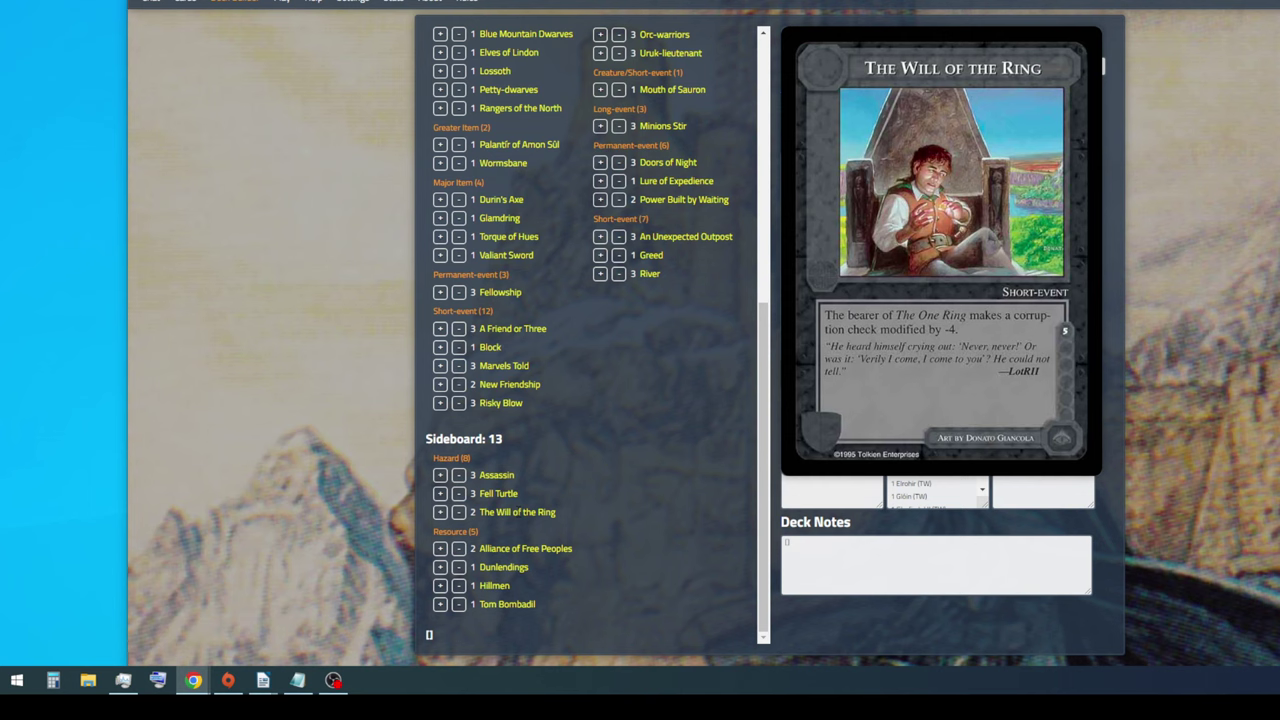
pyautogui.click(925, 162)
pyautogui.write('My Pre')
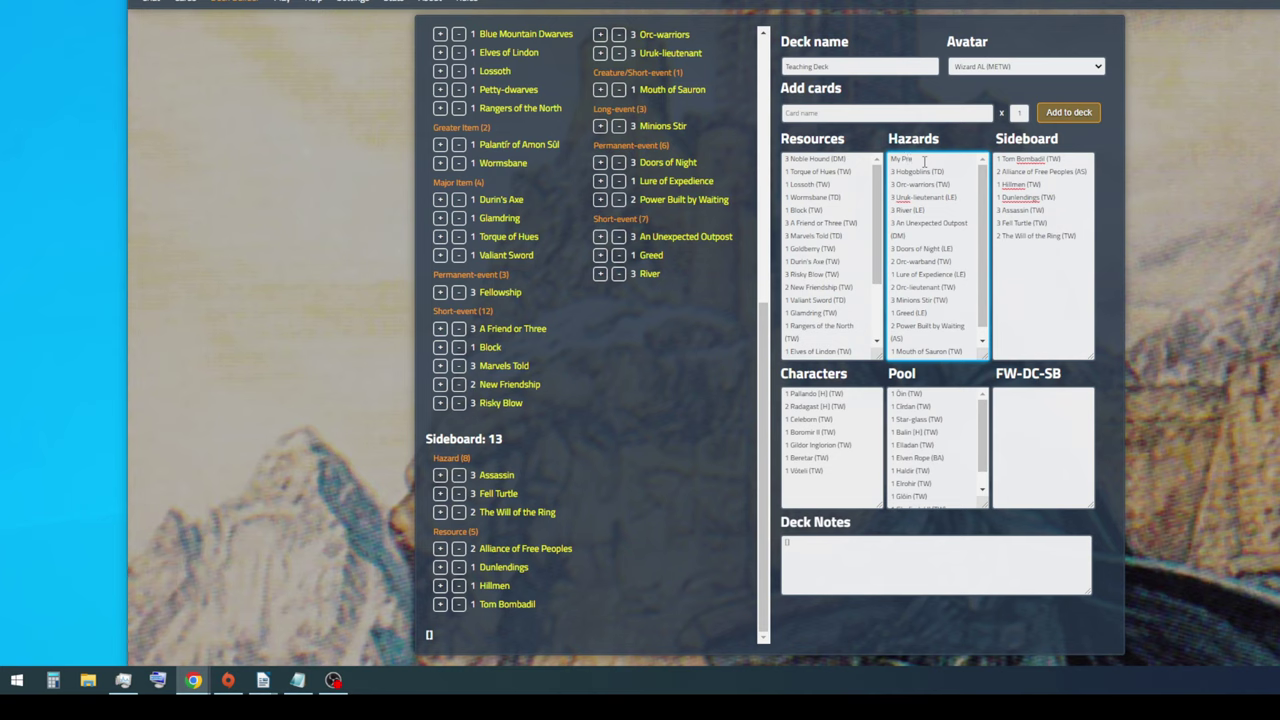
pyautogui.moveTo(924, 161); pyautogui.dragTo(864, 161)
pyautogui.press('BackSpace')
# Add one copy of My Precious to the deck, move the entry from the characters to the sideboard, and view its card image
pyautogui.click(830, 116)
pyautogui.write('My')
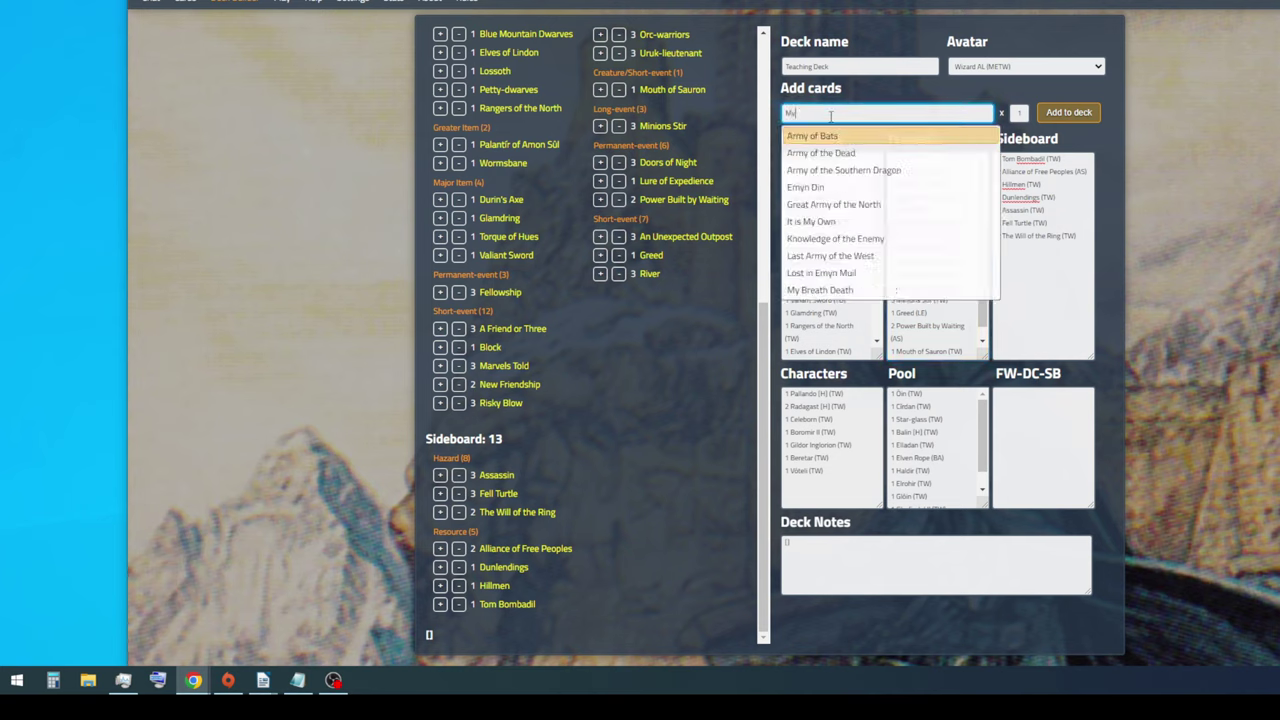
pyautogui.write(' preci')
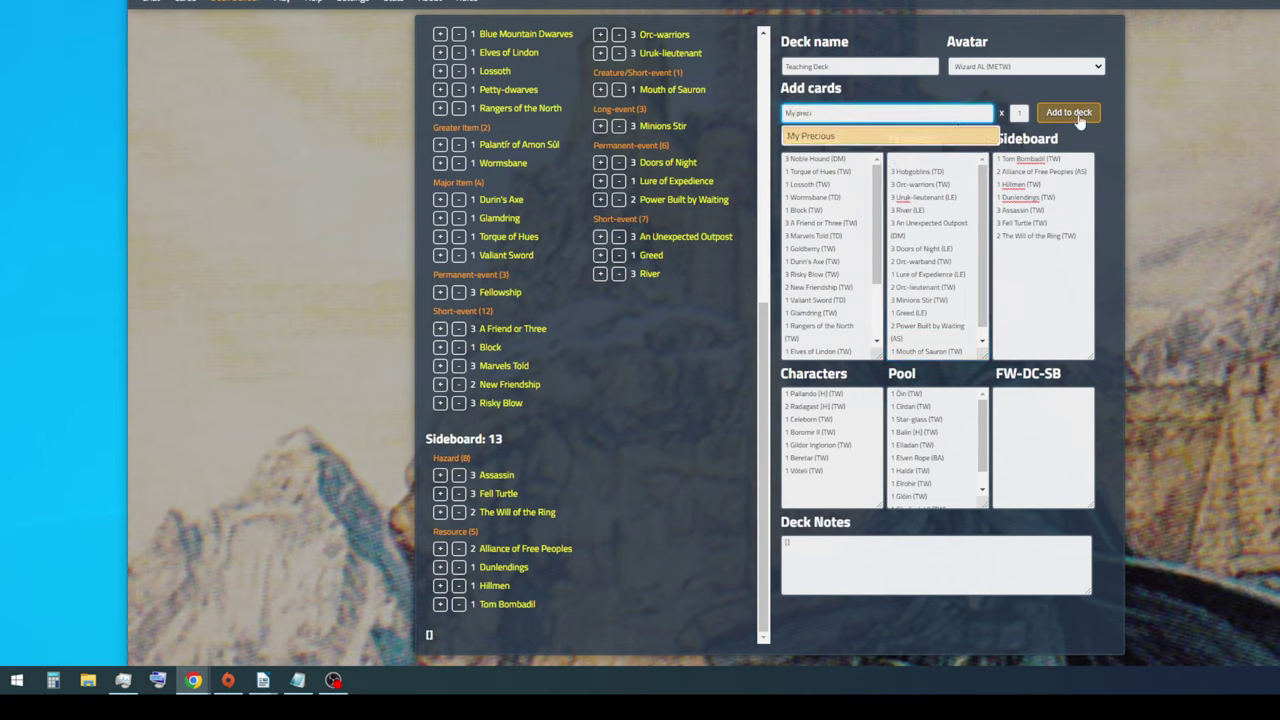
pyautogui.click(1072, 117)
pyautogui.moveTo(847, 394); pyautogui.dragTo(681, 383)
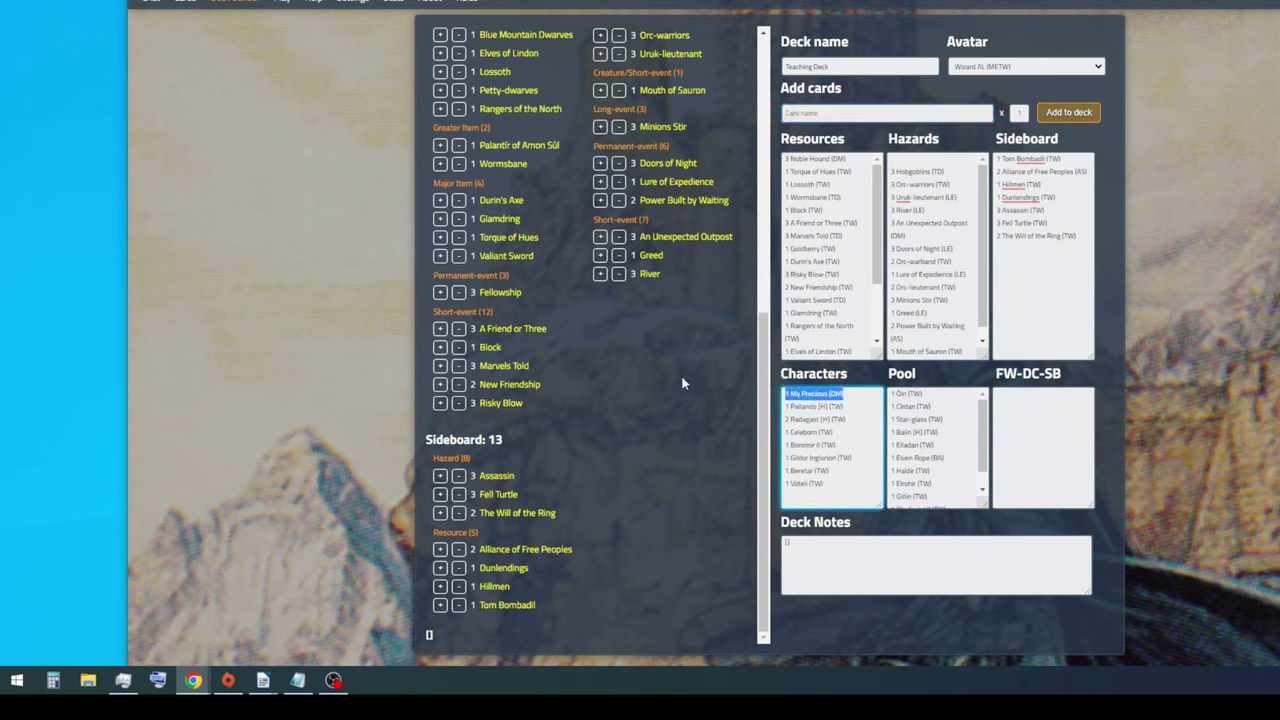
pyautogui.hotkey('ctrl', 'x')
pyautogui.click(1086, 236)
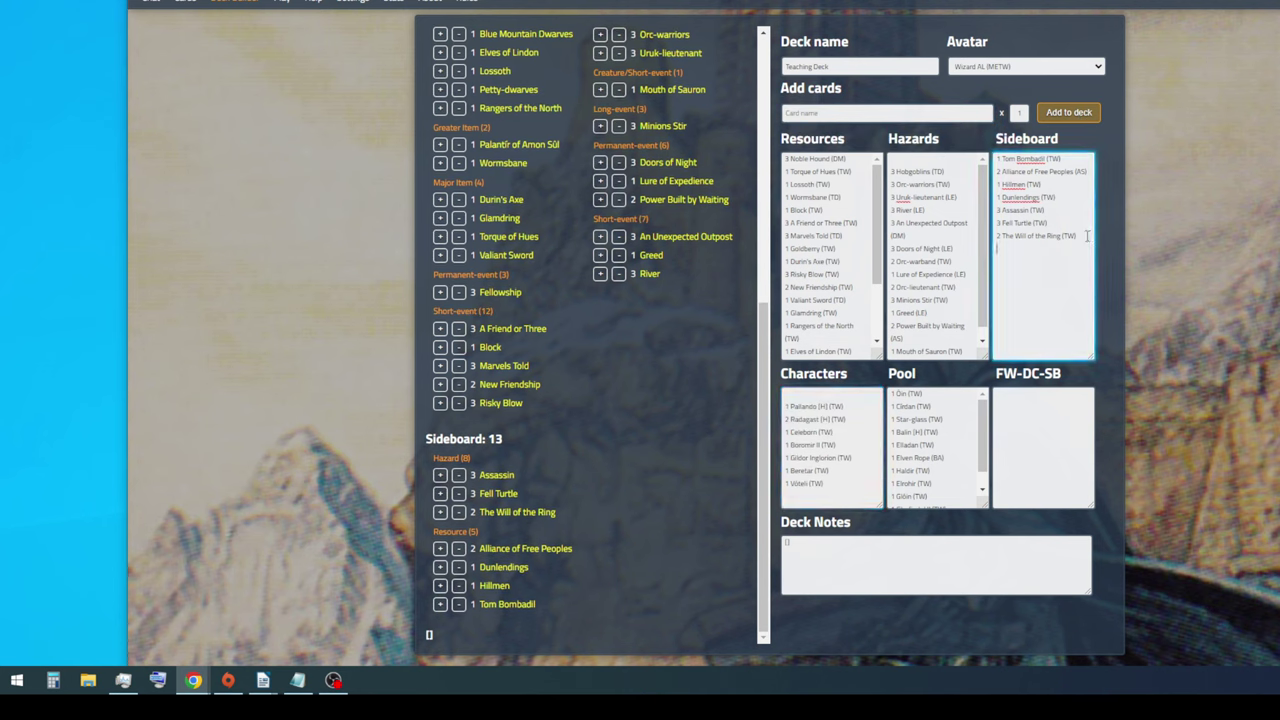
pyautogui.hotkey('ctrl', 'v')
pyautogui.moveTo(503, 475)
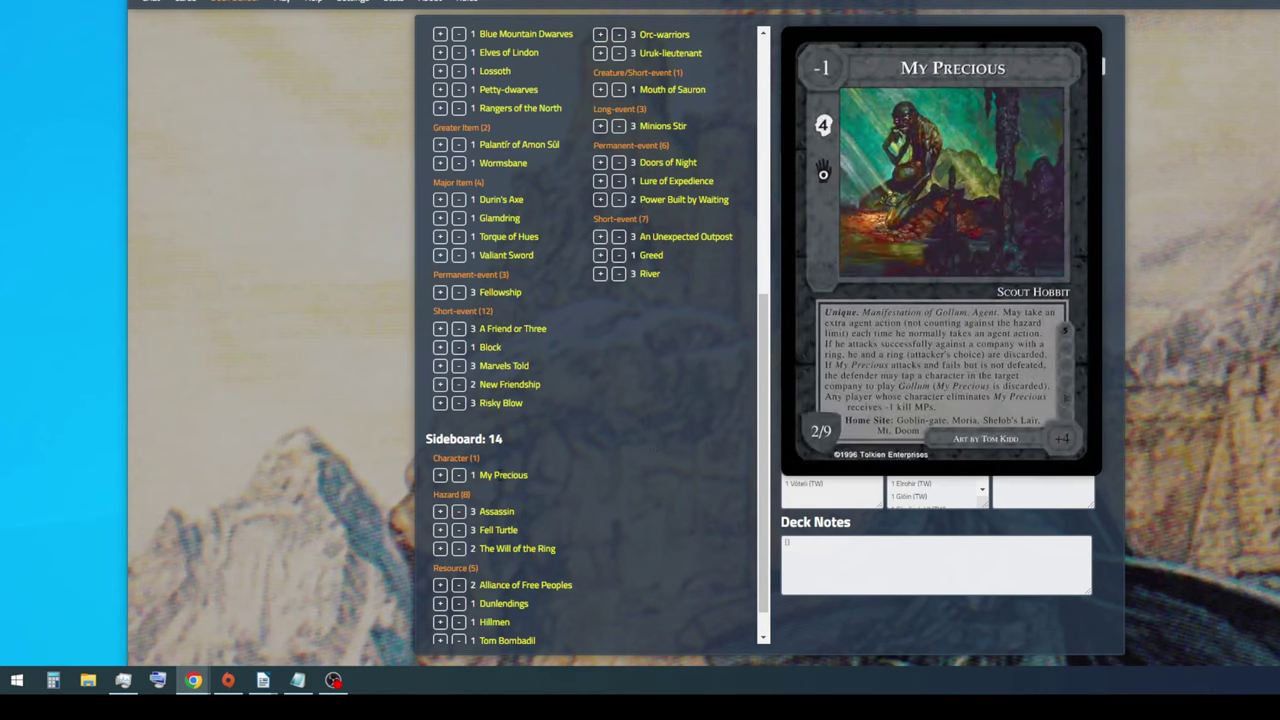
pyautogui.scroll(-1, 595, 497)
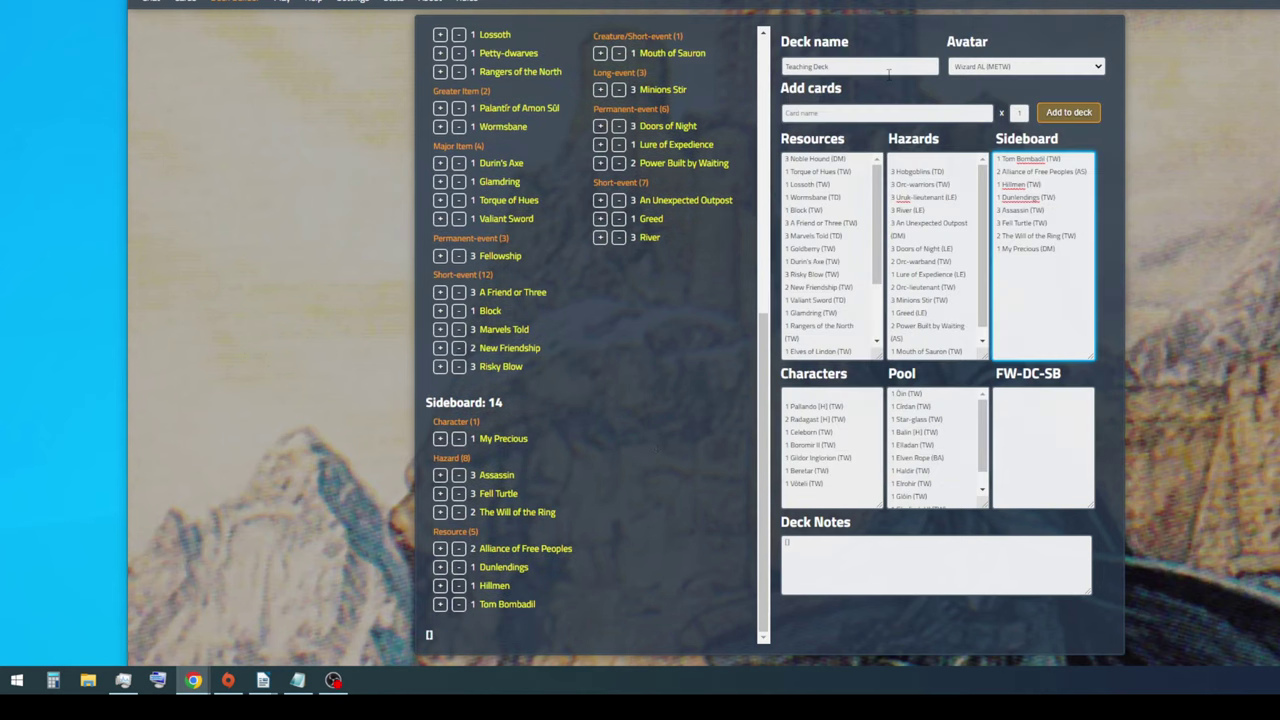
pyautogui.scroll(2, 706, 283)
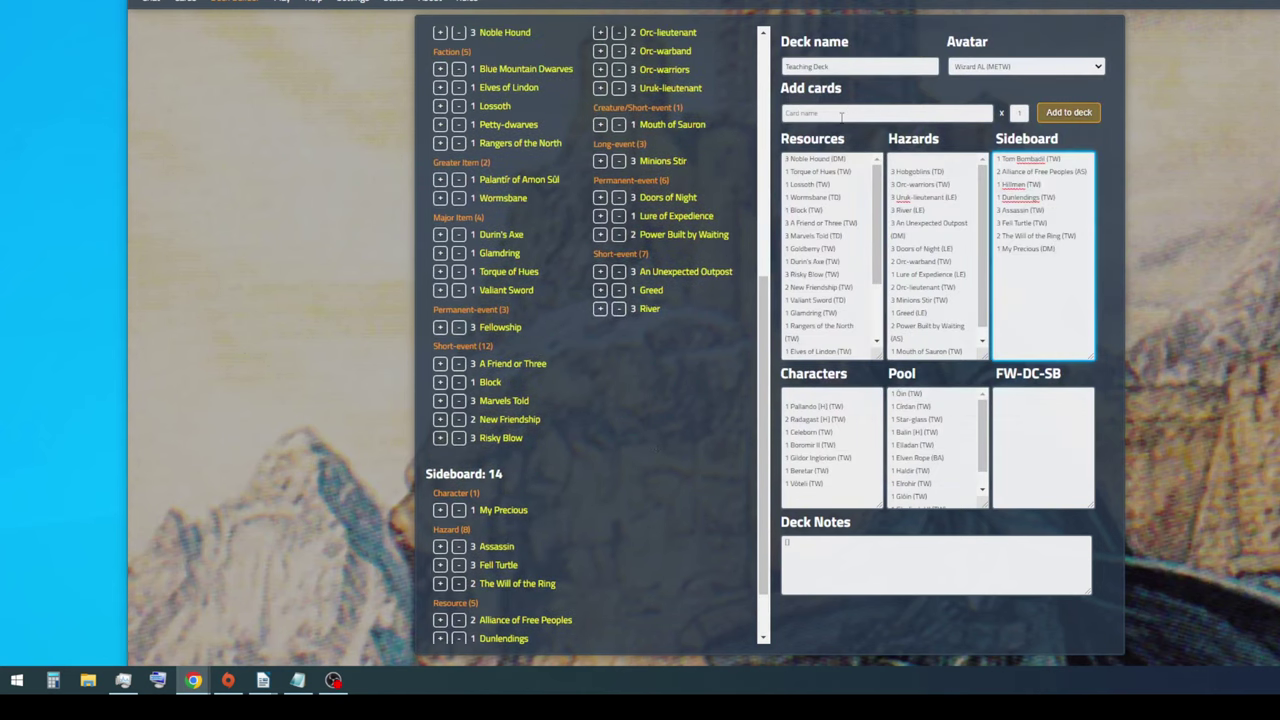
# Add one copy each of Lure of the Senses and Call of the Sea to the deck's hazards
pyautogui.click(841, 113)
pyautogui.write('Lure of the senses')
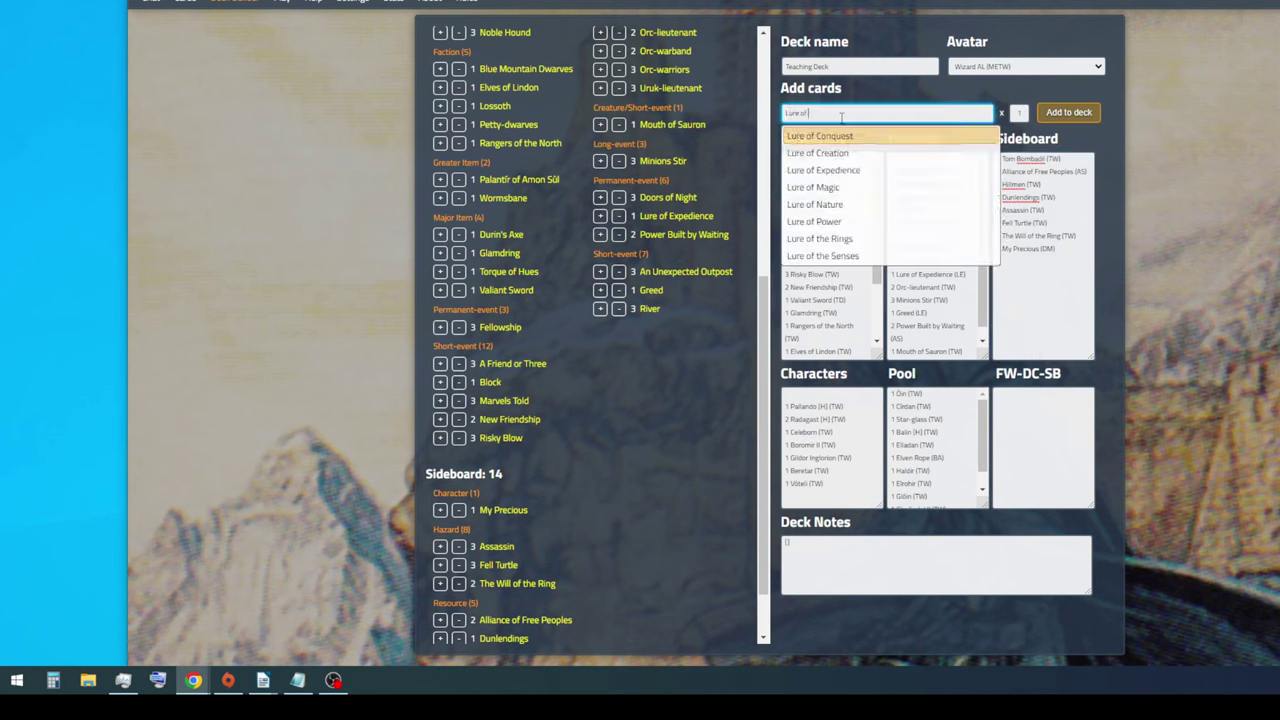
pyautogui.click(1069, 112)
pyautogui.click(900, 114)
pyautogui.write('Call of the s')
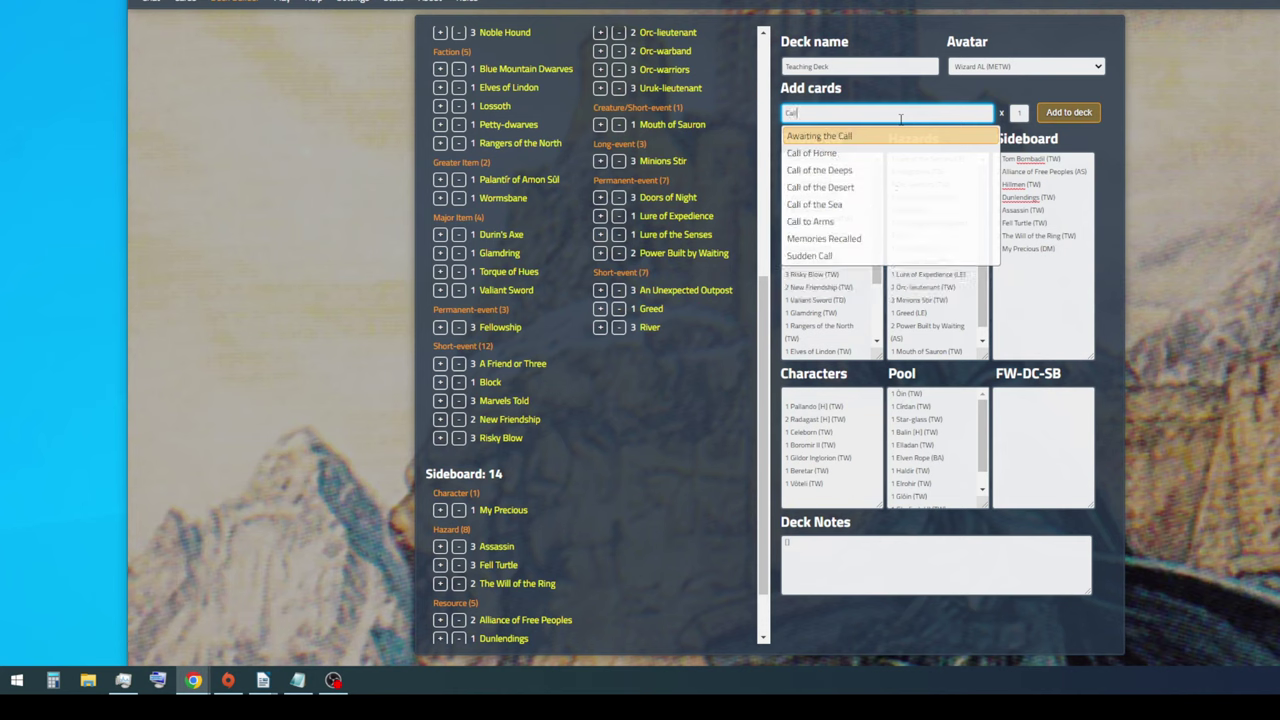
pyautogui.click(1069, 112)
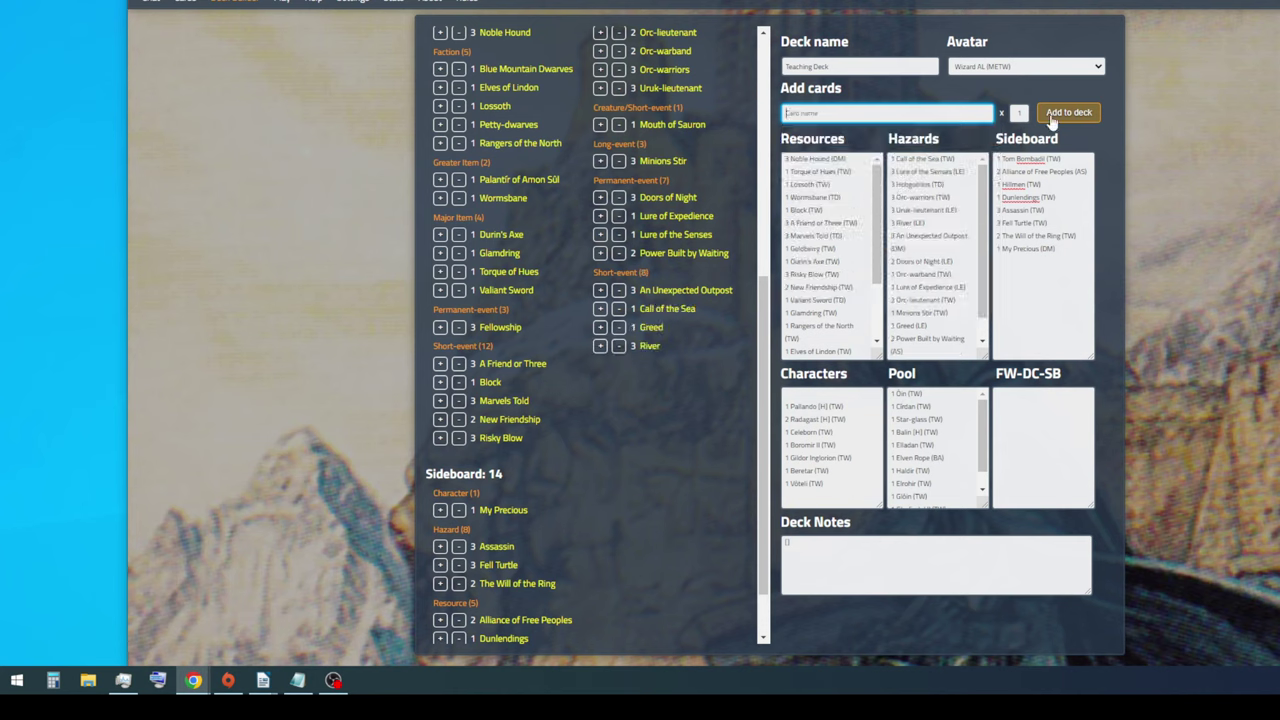
# Change the edition of the Greed entry in the hazards to TW and copy the entry into the sideboard
pyautogui.click(887, 112)
pyautogui.write('areed')
pyautogui.click(923, 325)
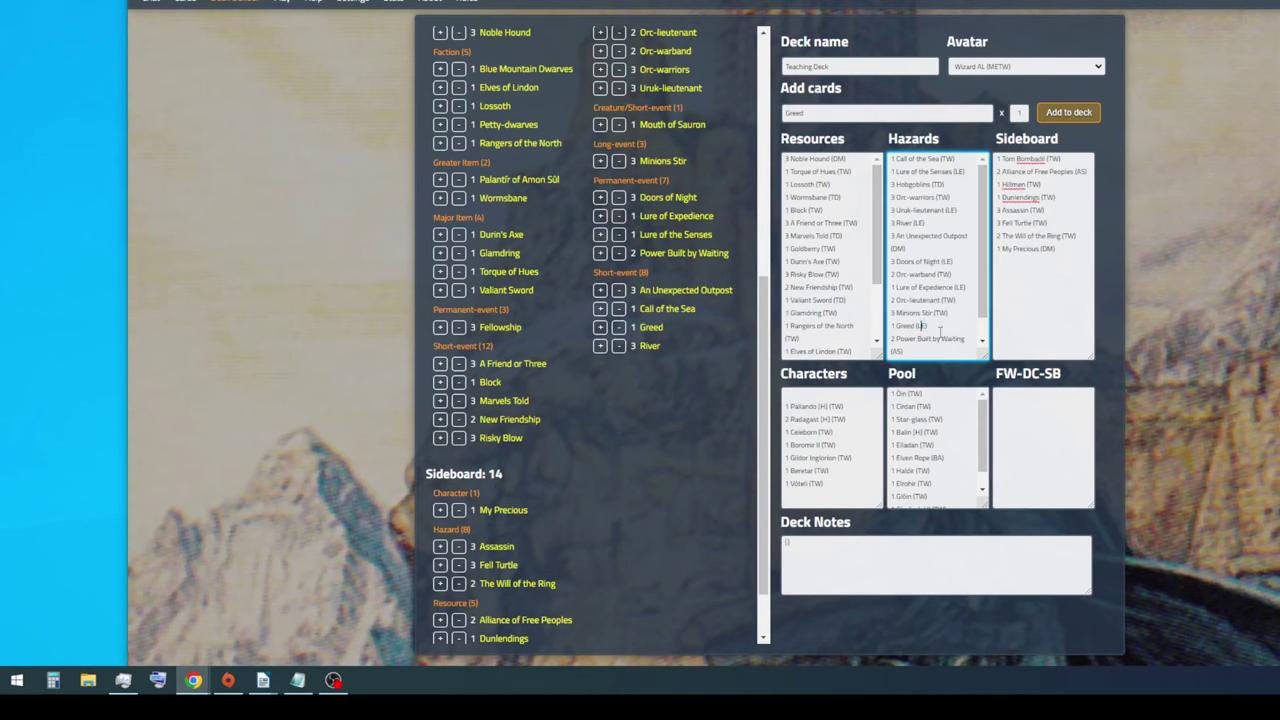
pyautogui.press('BackSpace')
pyautogui.write('TW')
pyautogui.click(1020, 259)
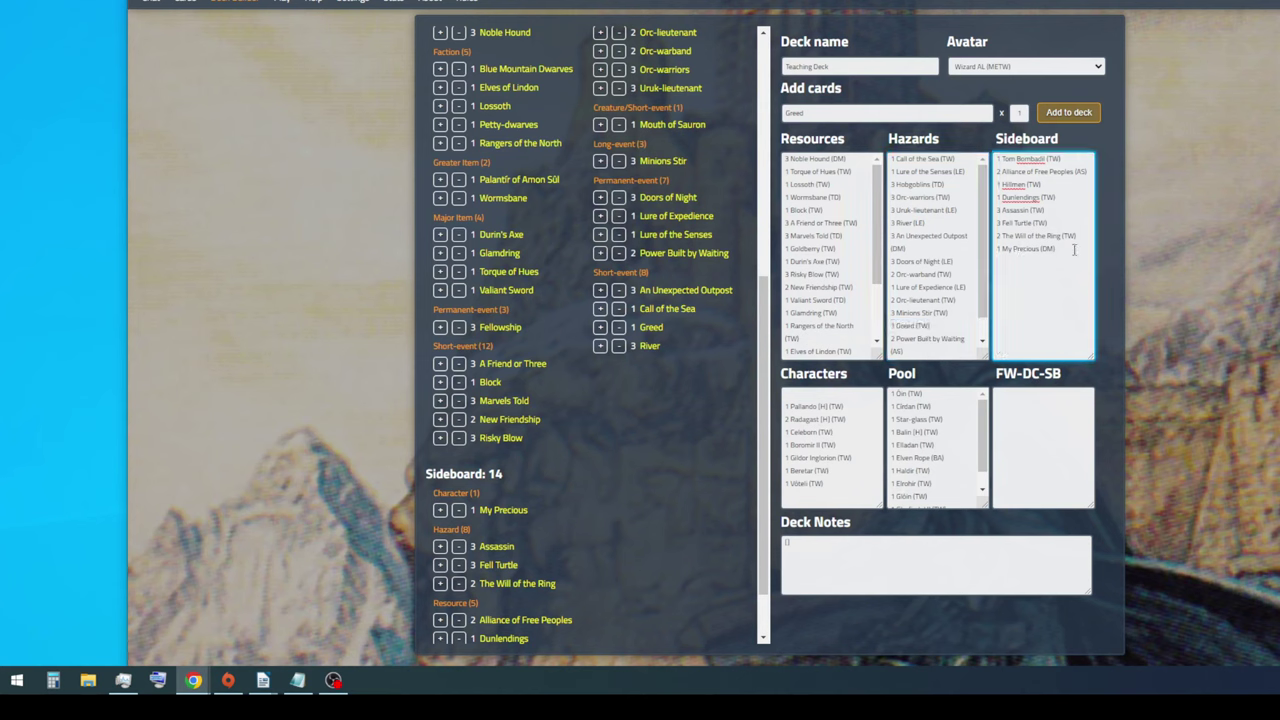
pyautogui.hotkey('ctrl', 'v')
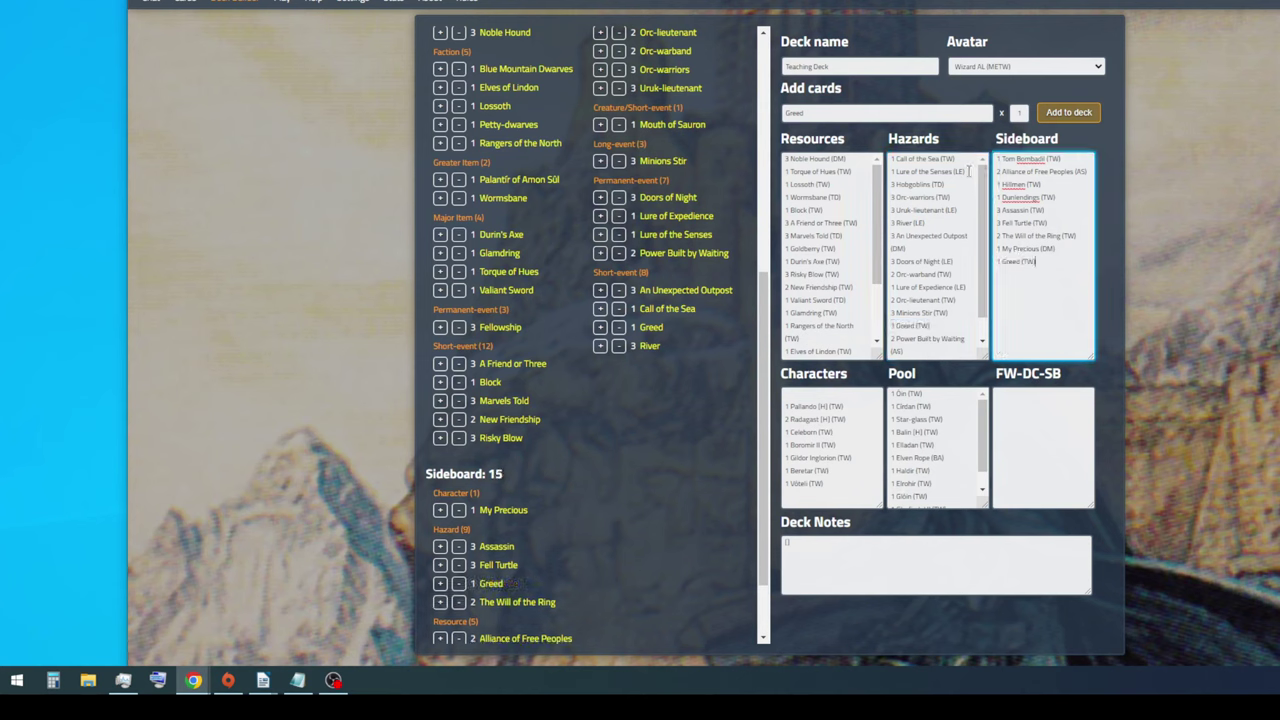
# Change the Lure of the Senses edition to TW and move it with Call of the Sea from the hazards to the sideboard
pyautogui.click(963, 172)
pyautogui.press('BackSpace')
pyautogui.press('BackSpace')
pyautogui.write('TW')
pyautogui.moveTo(965, 172); pyautogui.dragTo(890, 157)
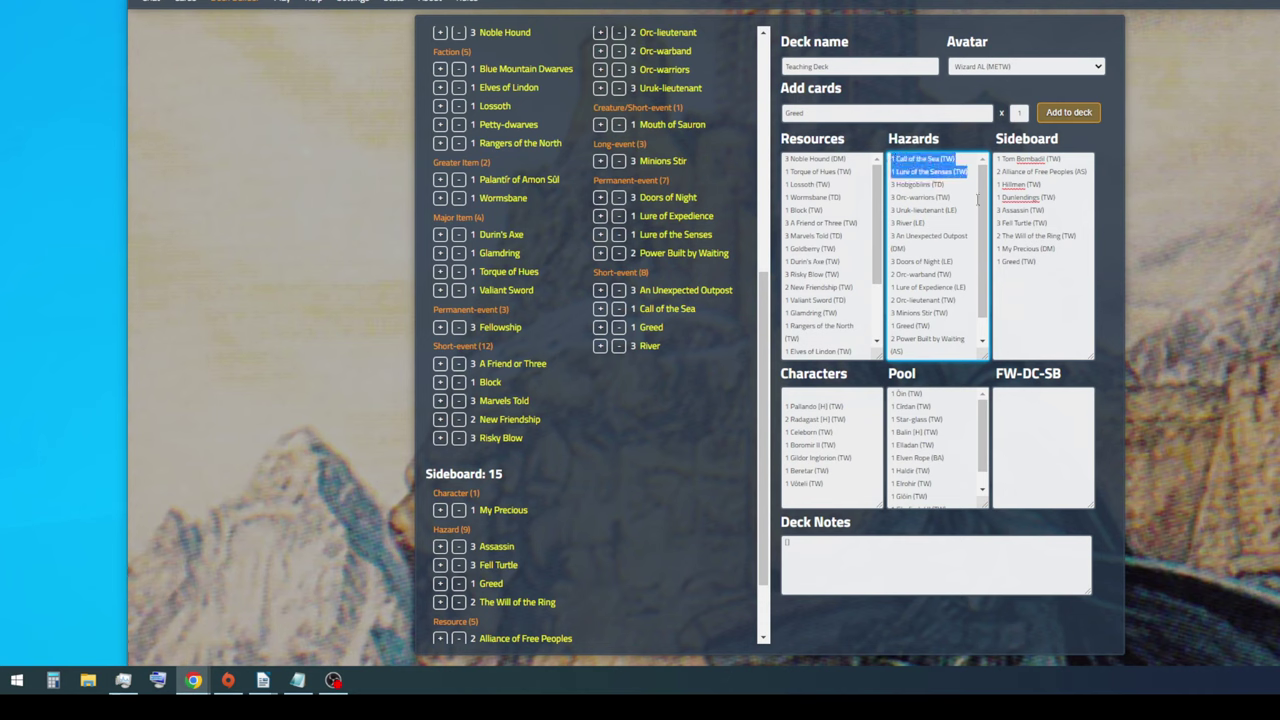
pyautogui.hotkey('ctrl', 'x')
pyautogui.click(1050, 267)
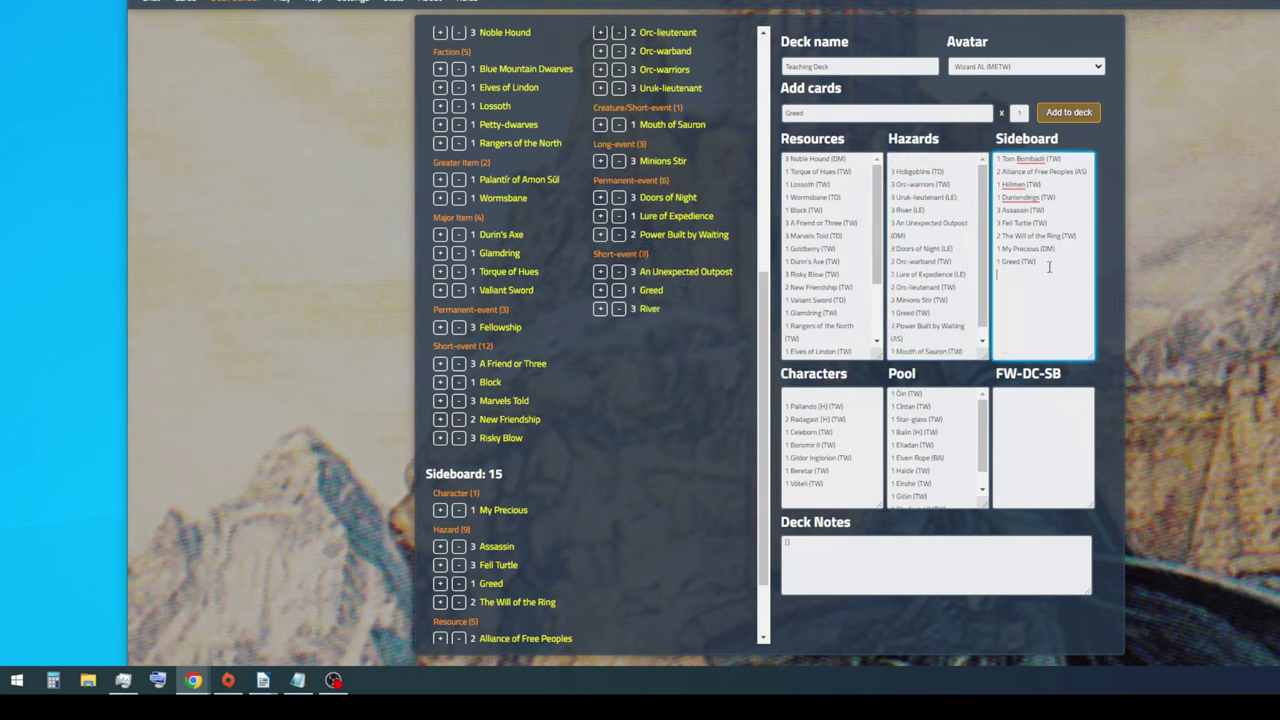
pyautogui.hotkey('ctrl', 'v')
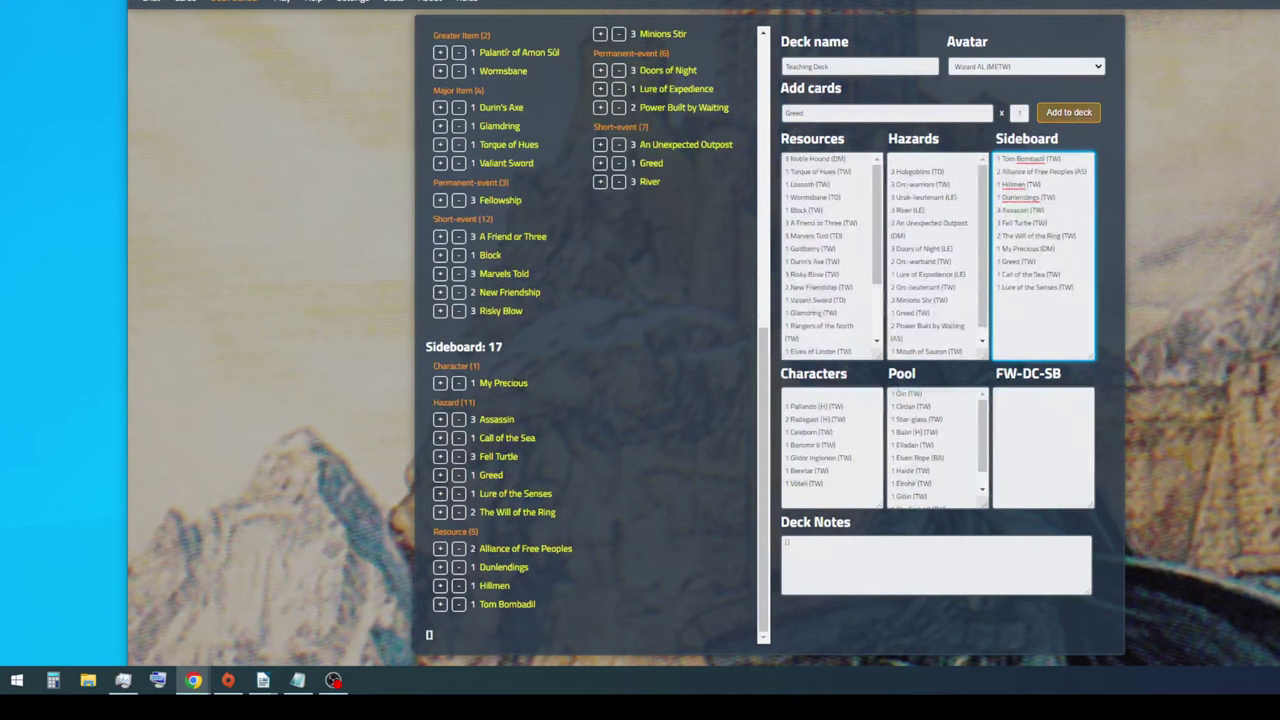
# Raise Lure of the Senses and Call of the Sea in the sideboard to two copies each, and view the Power Built by Waiting card image
pyautogui.click(440, 494)
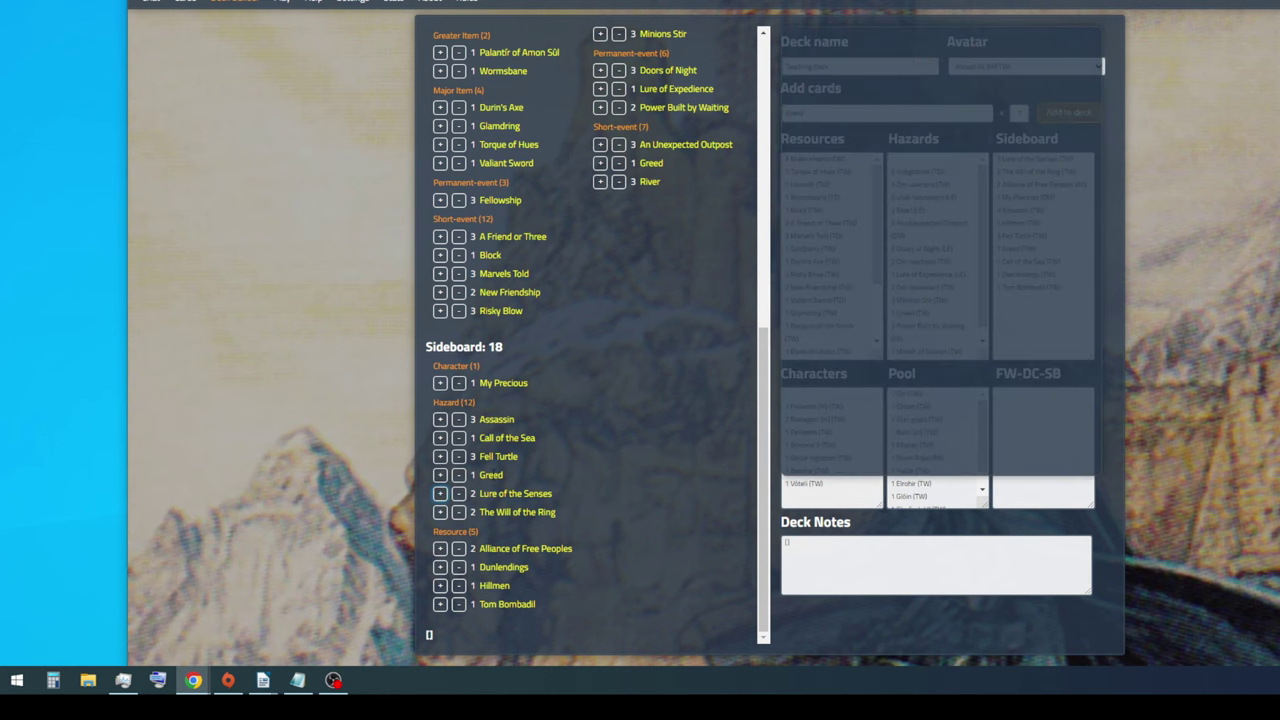
pyautogui.click(440, 440)
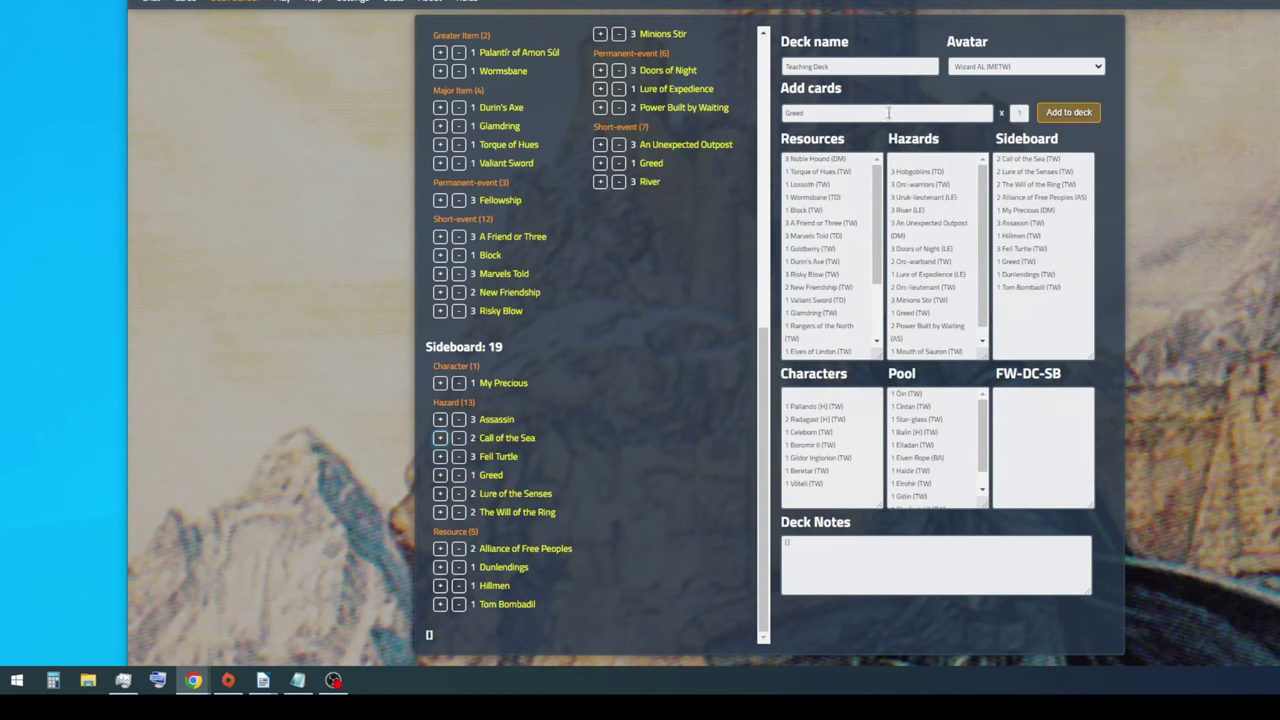
pyautogui.scroll(3, 718, 257)
pyautogui.scroll(1, 718, 285)
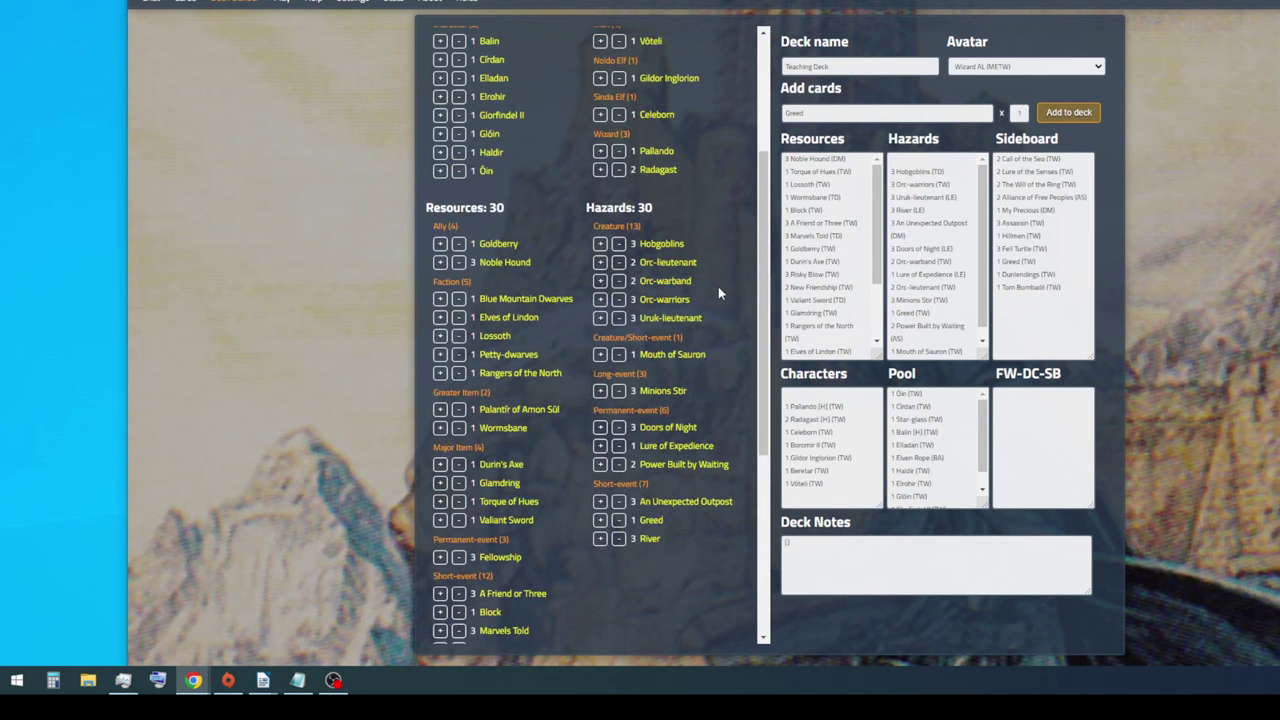
pyautogui.scroll(-4, 612, 413)
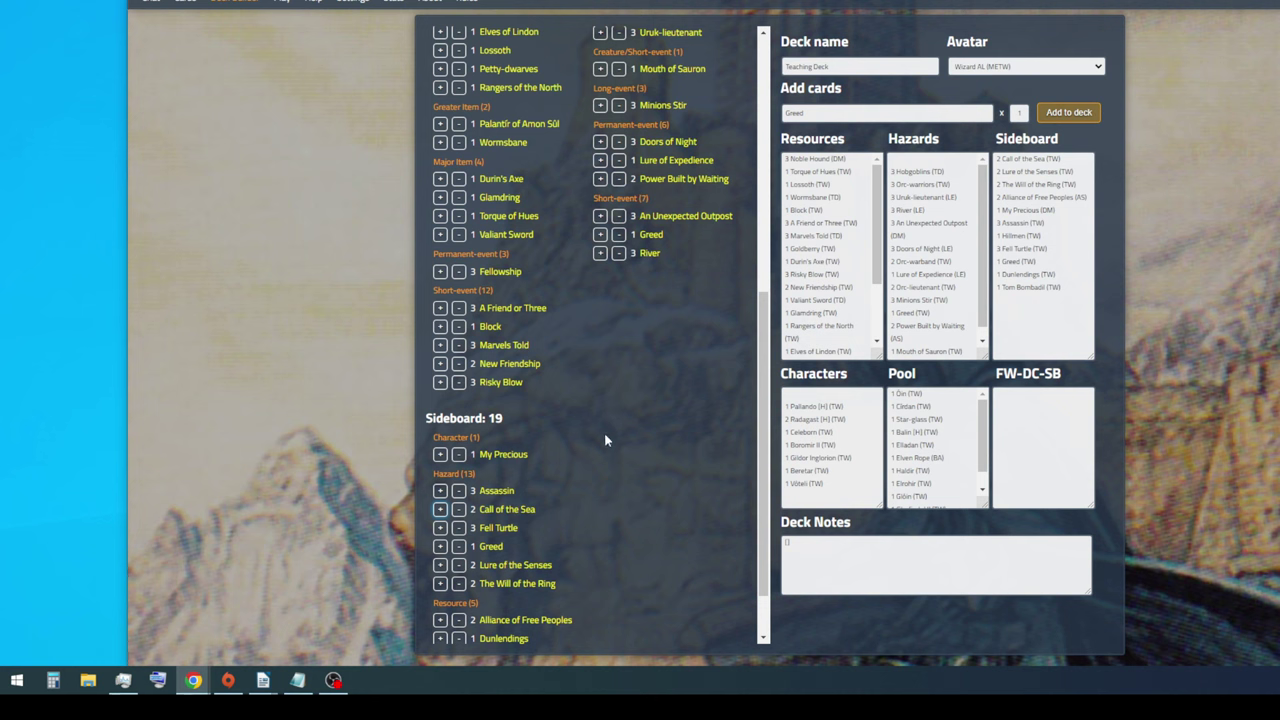
pyautogui.scroll(-1, 606, 474)
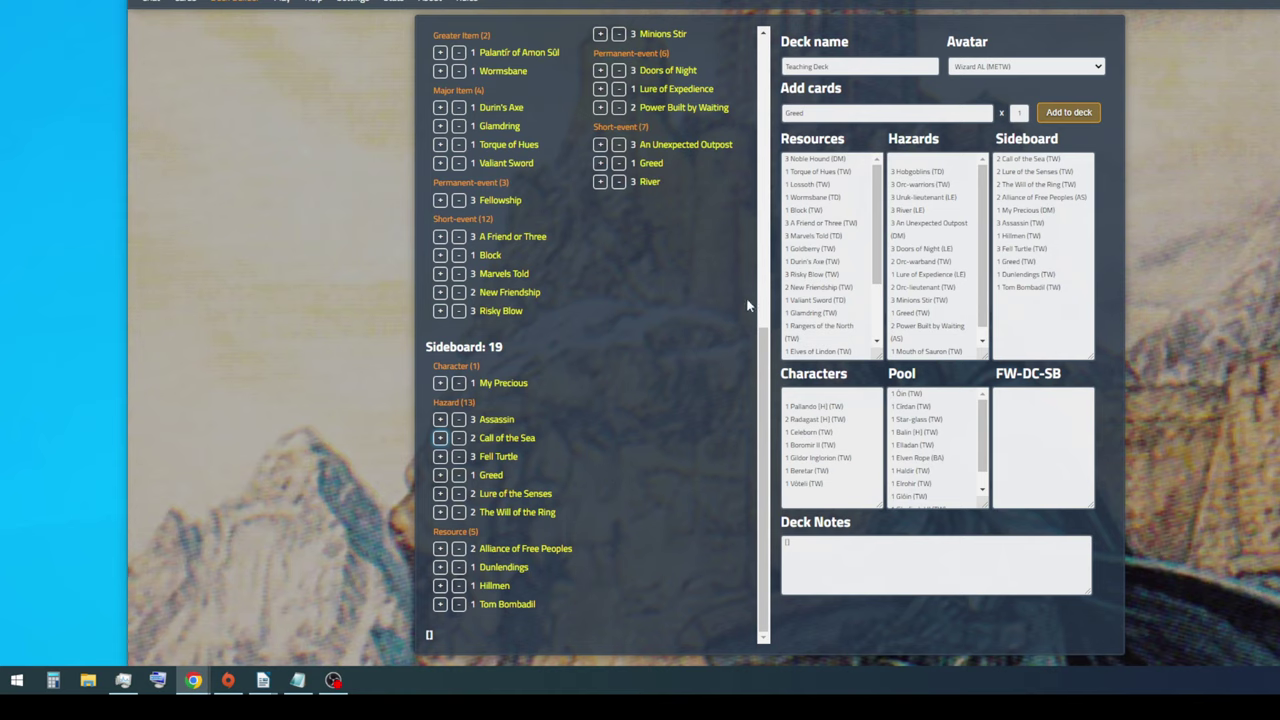
pyautogui.press('Tab')
pyautogui.moveTo(684, 107)
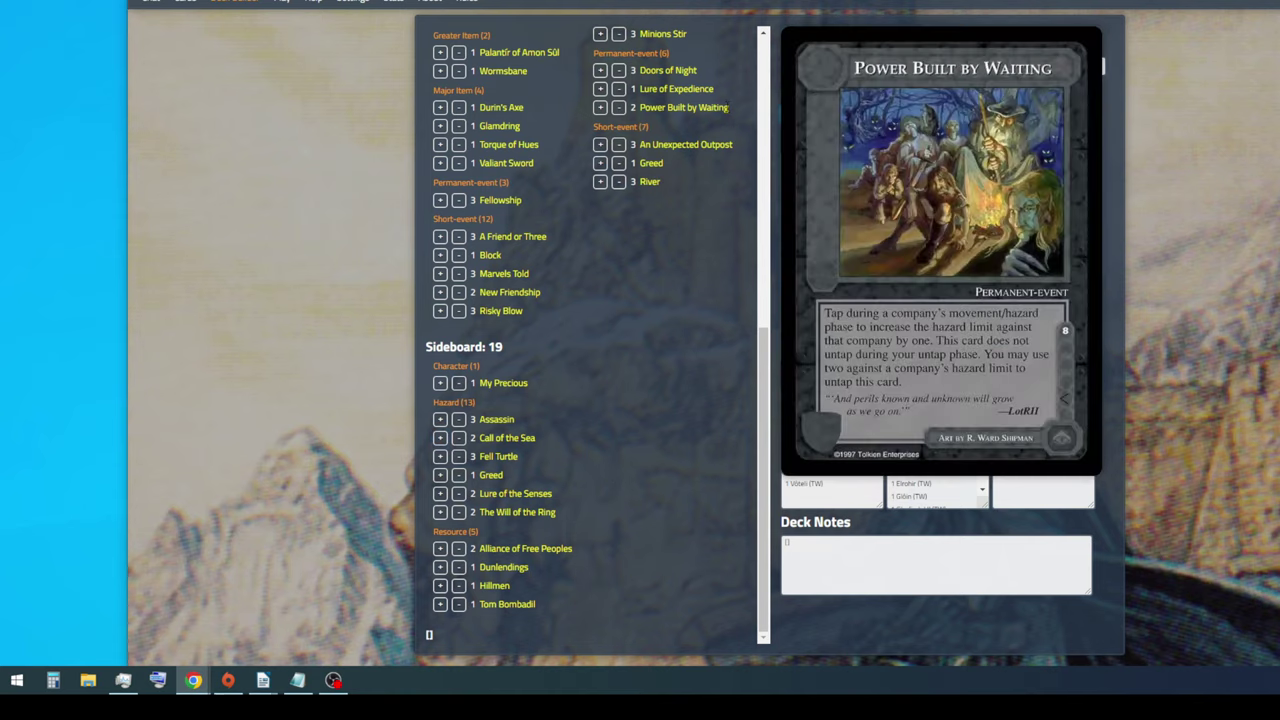
# Add one copy each of Indûr Dawndeath and Adûnaphel to the deck's hazards
pyautogui.write('Indur')
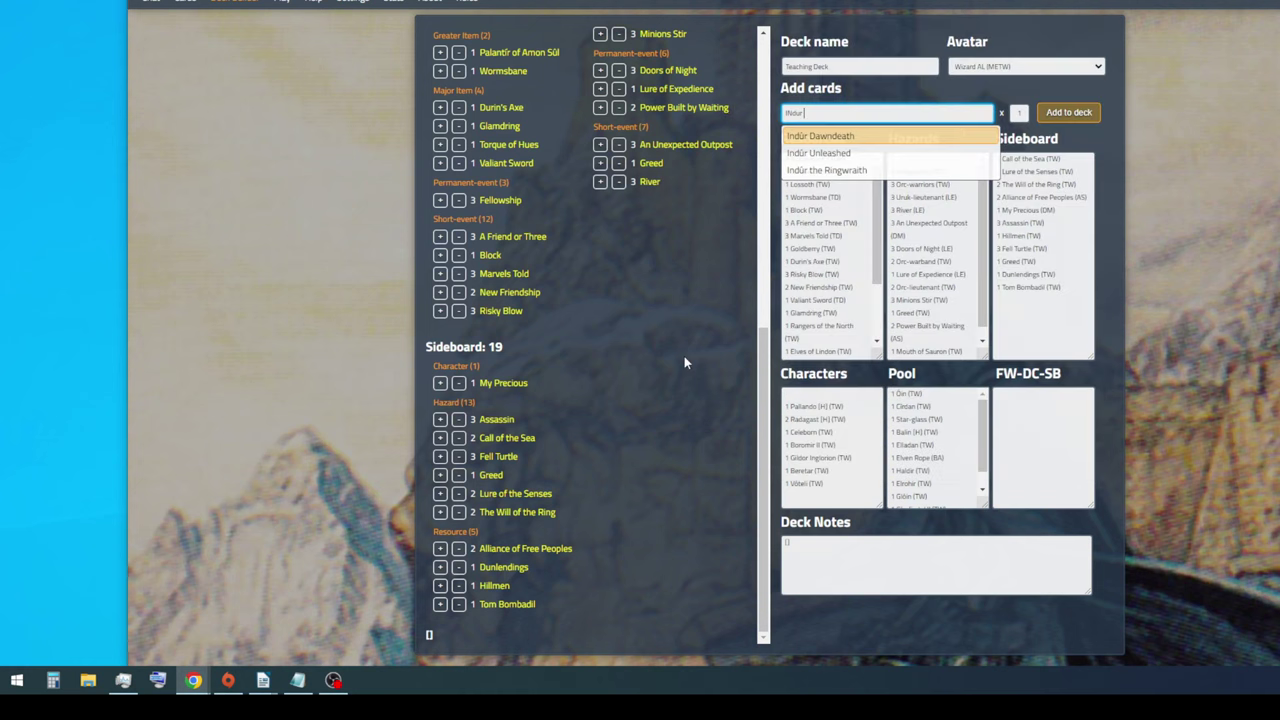
pyautogui.click(1068, 113)
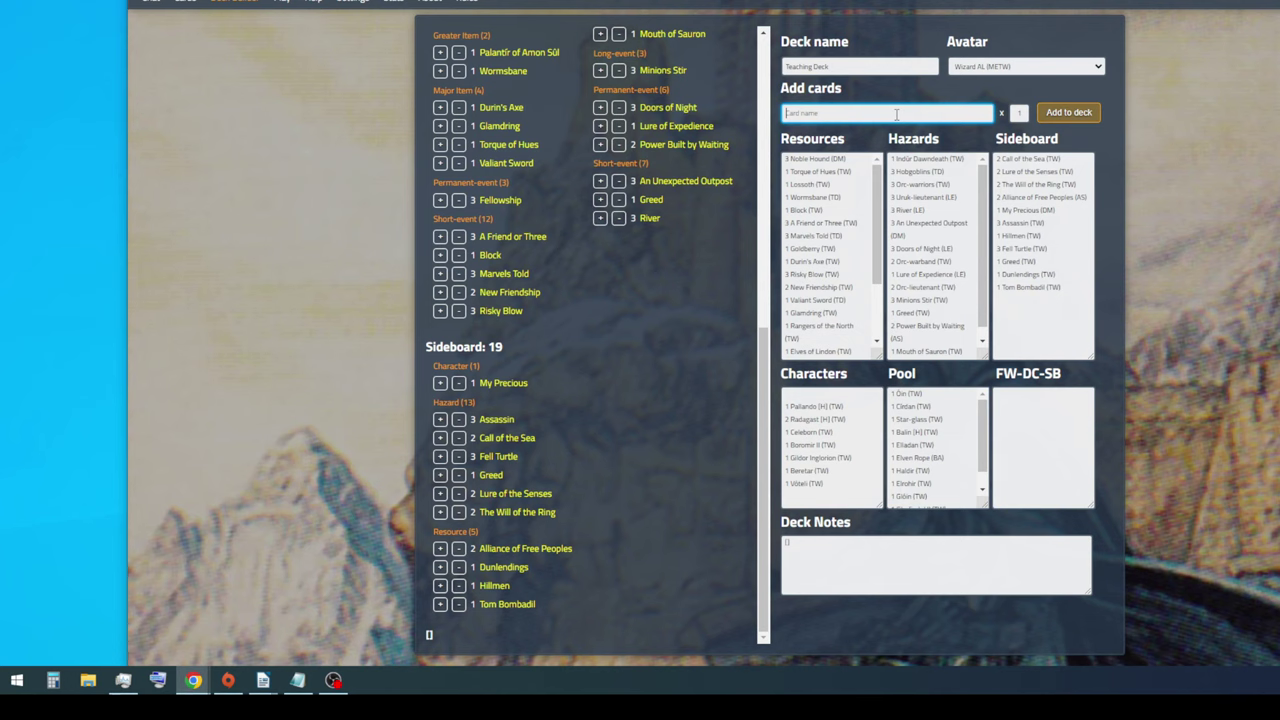
pyautogui.write('Aduna')
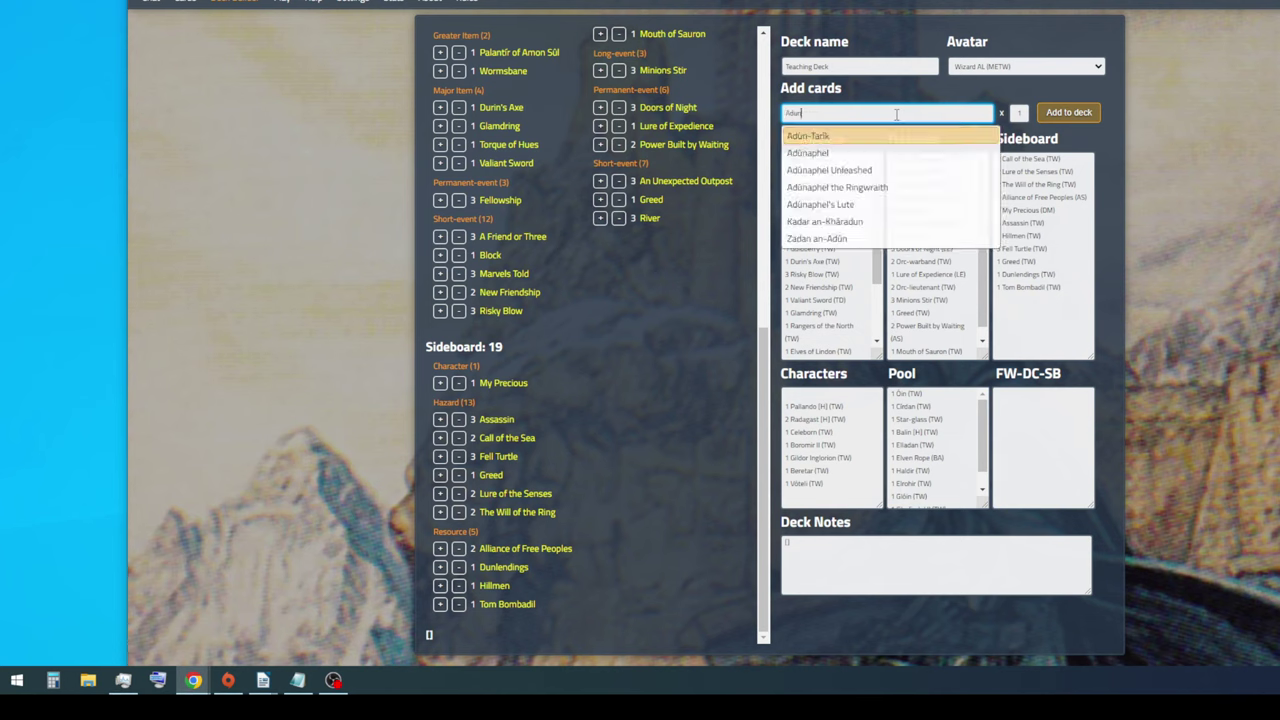
pyautogui.click(1068, 113)
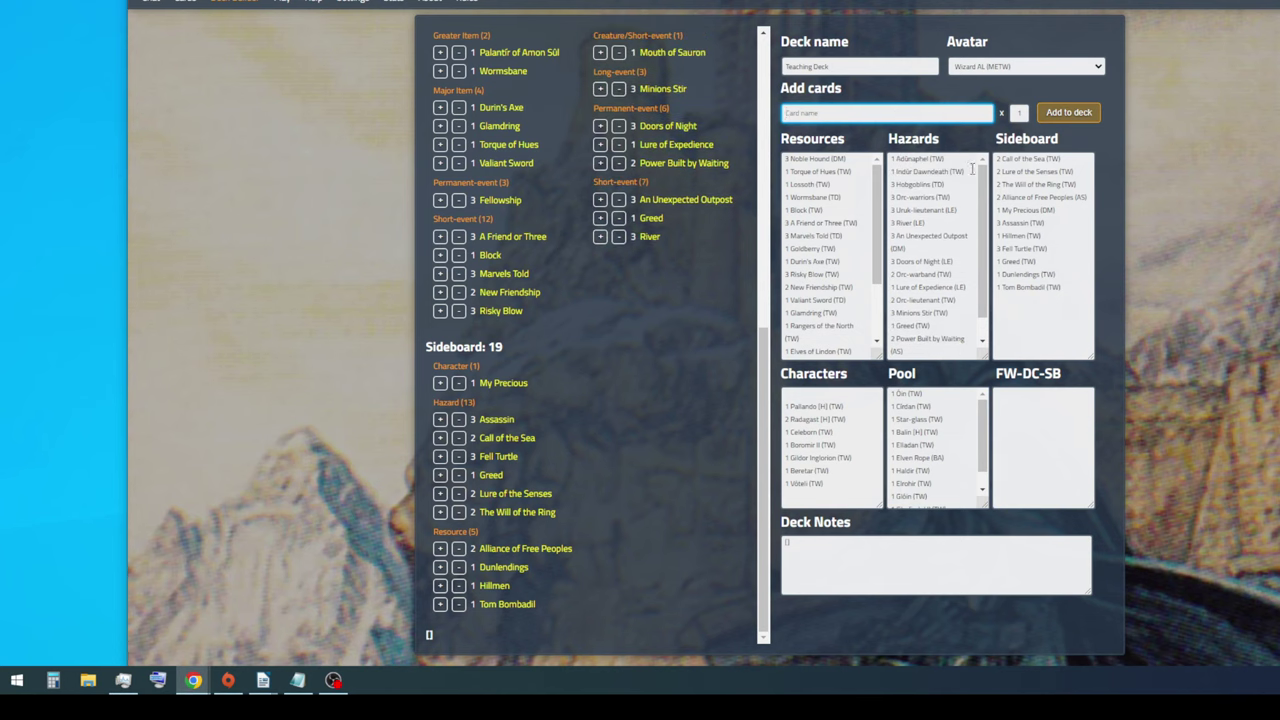
# Move the Adûnaphel and Indûr Dawndeath entries from the hazards to the sideboard and view both card images
pyautogui.hotkey('ctrl', 'x')
pyautogui.click(1077, 293)
pyautogui.hotkey('ctrl', 'v')
pyautogui.moveTo(495, 416)
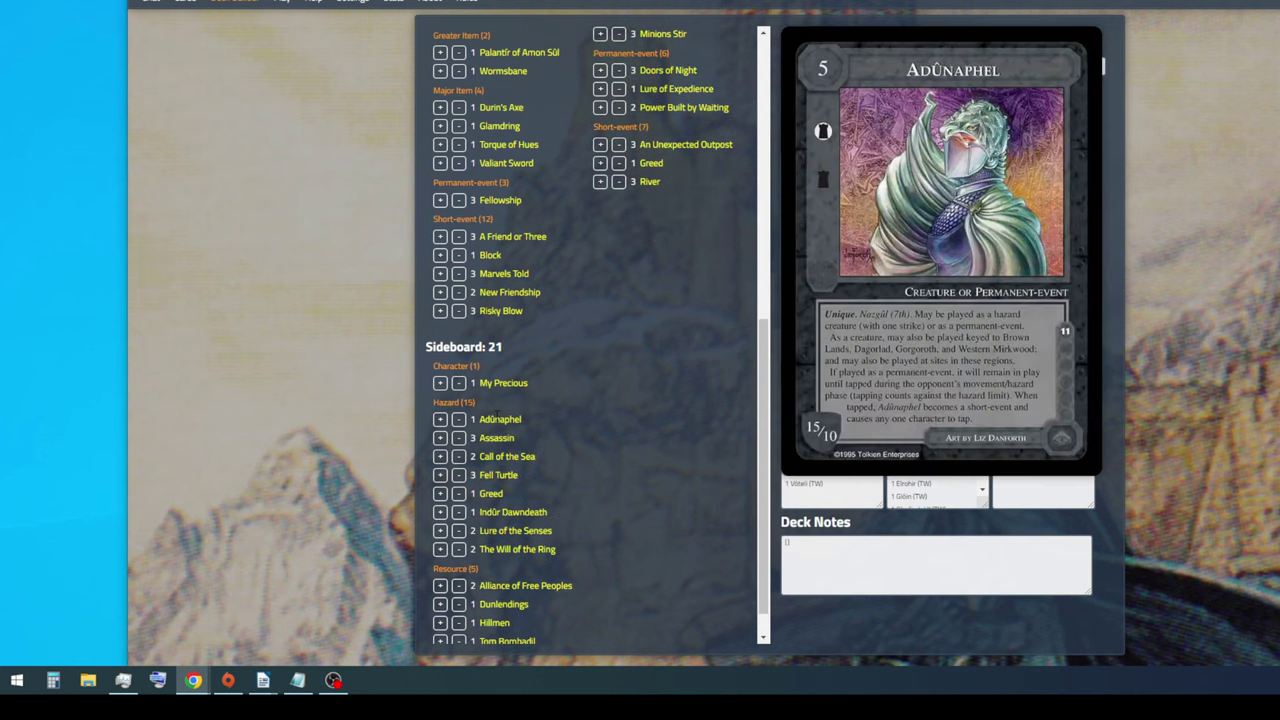
pyautogui.moveTo(514, 511)
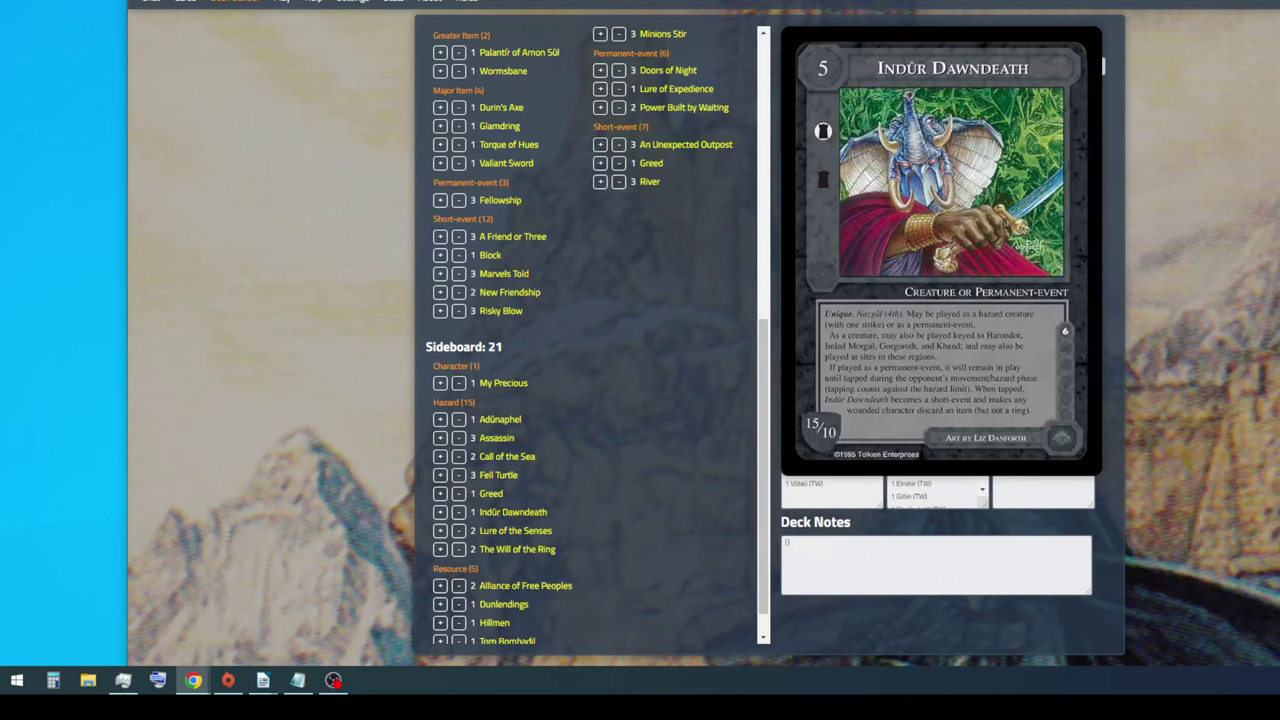
pyautogui.scroll(-1, 564, 503)
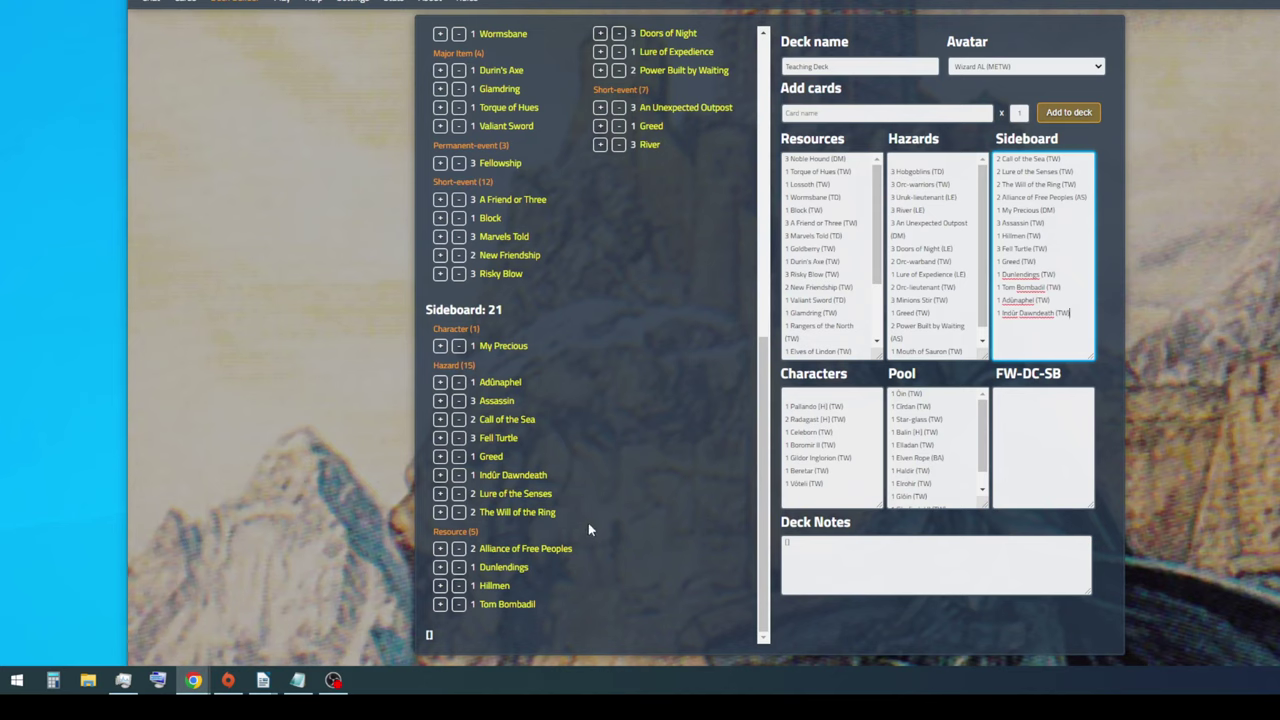
# Add one copy of Despair of the Heart to the deck's hazards and change its edition to TW
pyautogui.click(854, 115)
pyautogui.write('Despair')
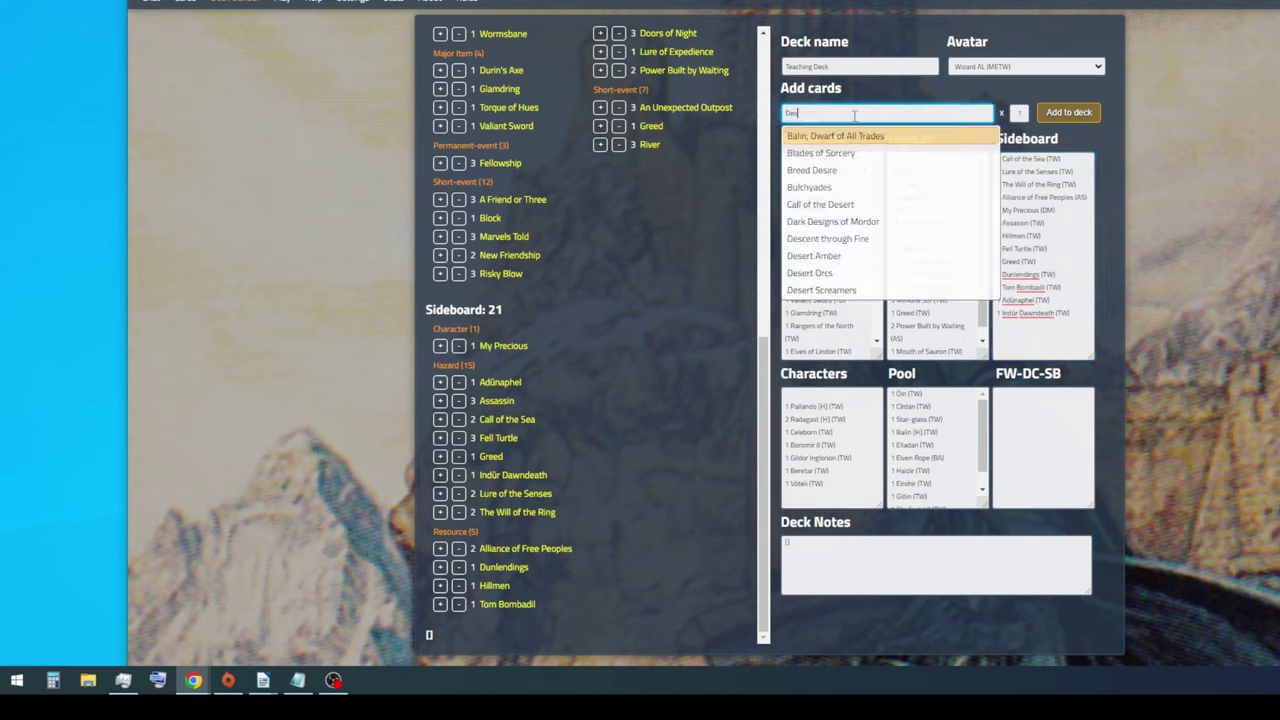
pyautogui.click(1069, 112)
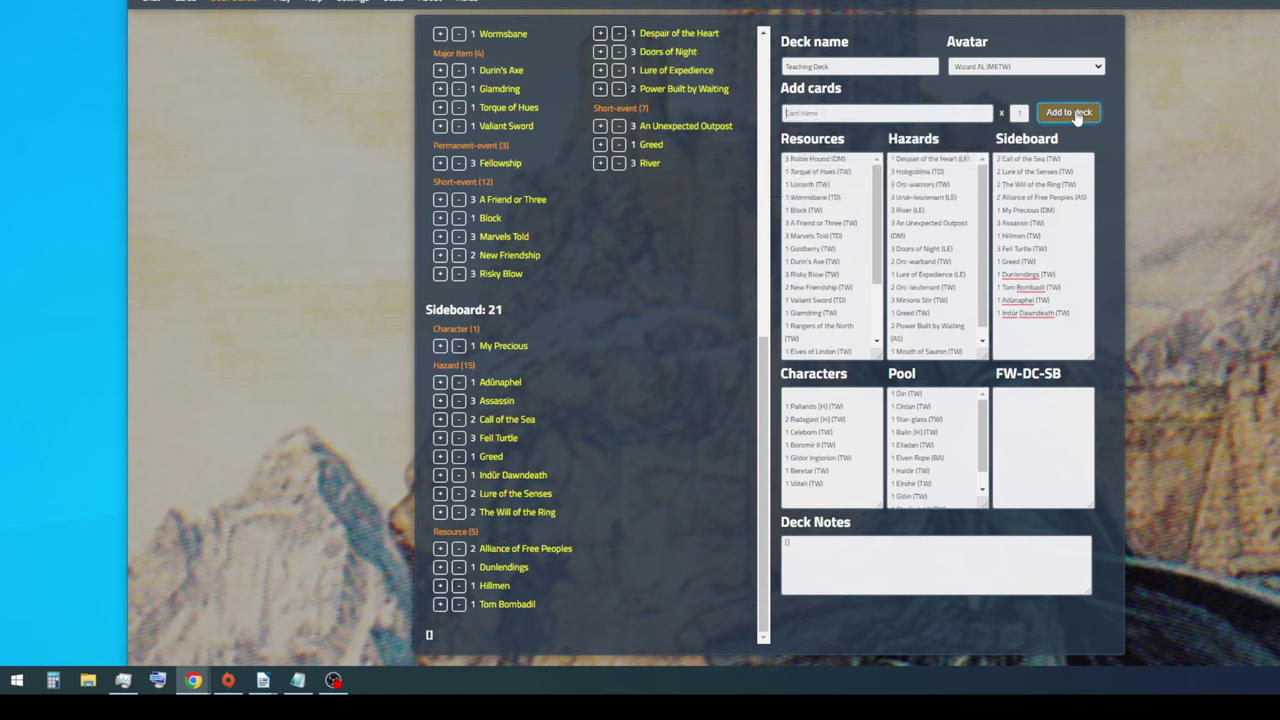
pyautogui.doubleClick(965, 158)
pyautogui.write('TW')
# Move Despair of the Heart from the hazards to the sideboard as two copies, and raise the sideboard's Greed to two copies
pyautogui.doubleClick(965, 158)
pyautogui.hotkey('shift', 'Home')
pyautogui.press('BackSpace')
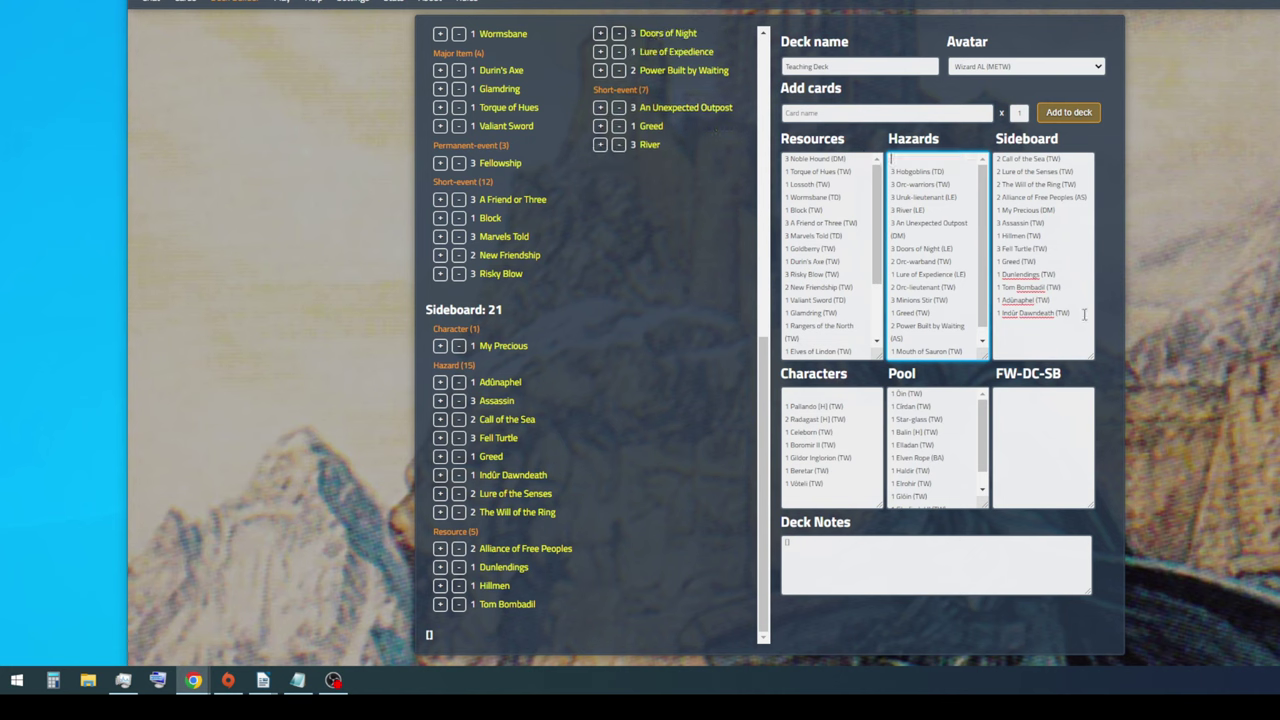
pyautogui.click(1082, 320)
pyautogui.hotkey('ctrl', 'v')
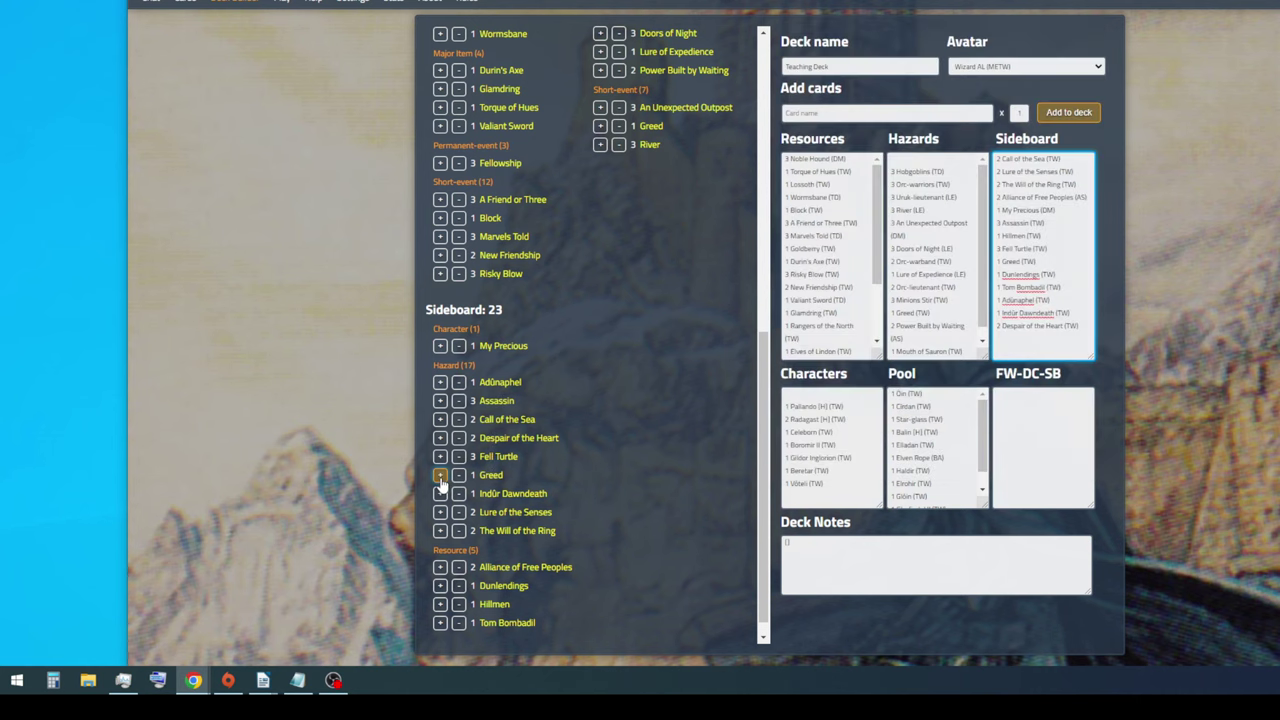
pyautogui.click(440, 475)
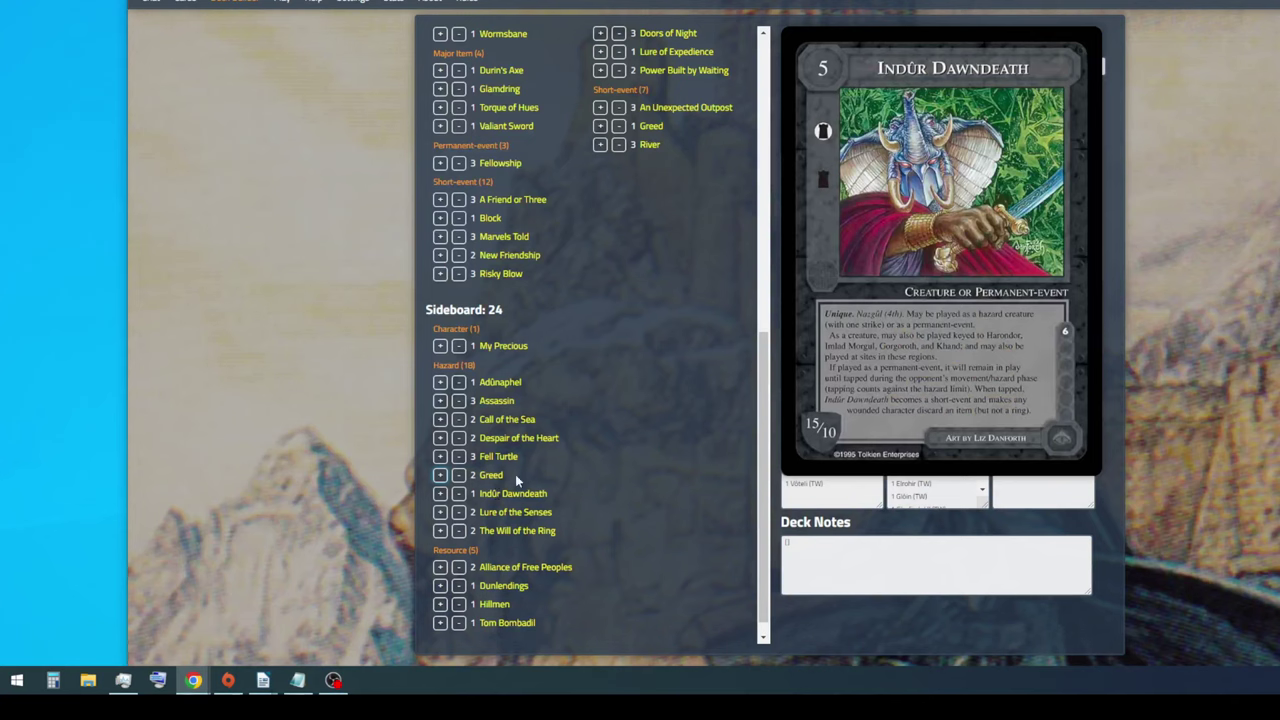
# Add two copies of Lure of Power to the deck's hazards
pyautogui.click(836, 112)
pyautogui.write('Lure')
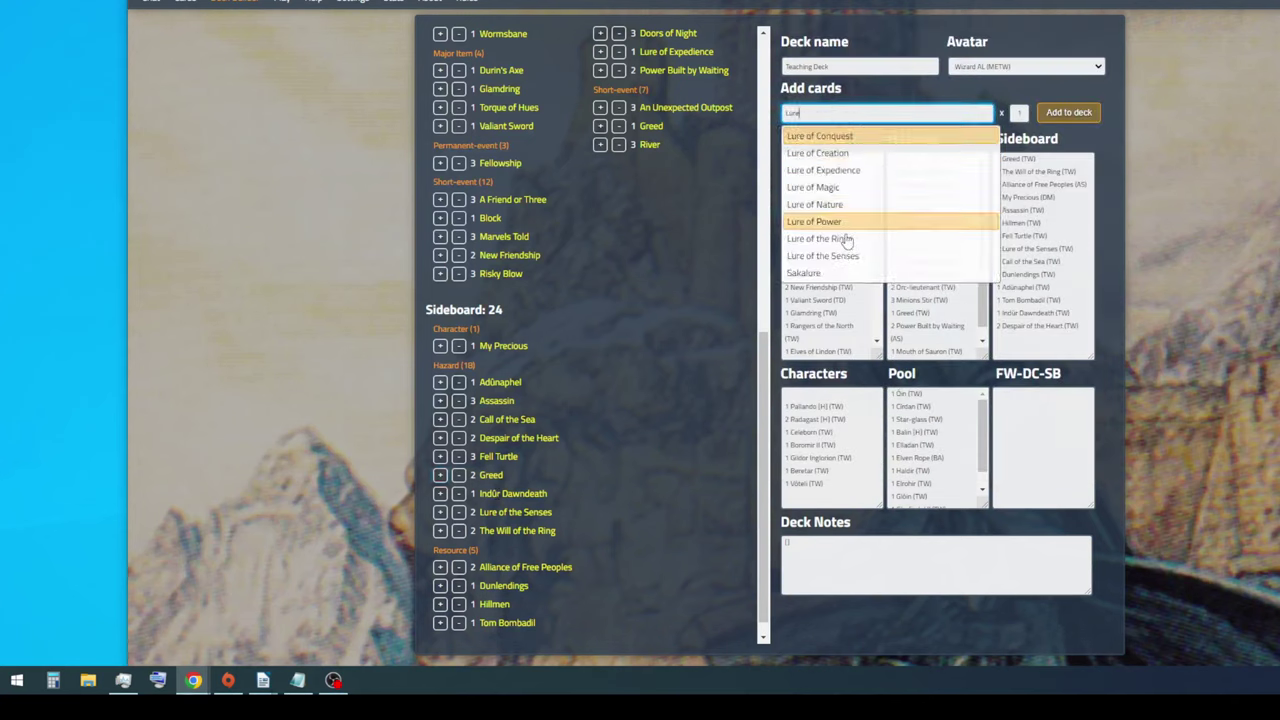
pyautogui.click(846, 221)
pyautogui.write('2')
pyautogui.click(1045, 112)
# Move the Lure of Power entry from the hazards to a new line at the end of the sideboard
pyautogui.moveTo(973, 155); pyautogui.dragTo(890, 158)
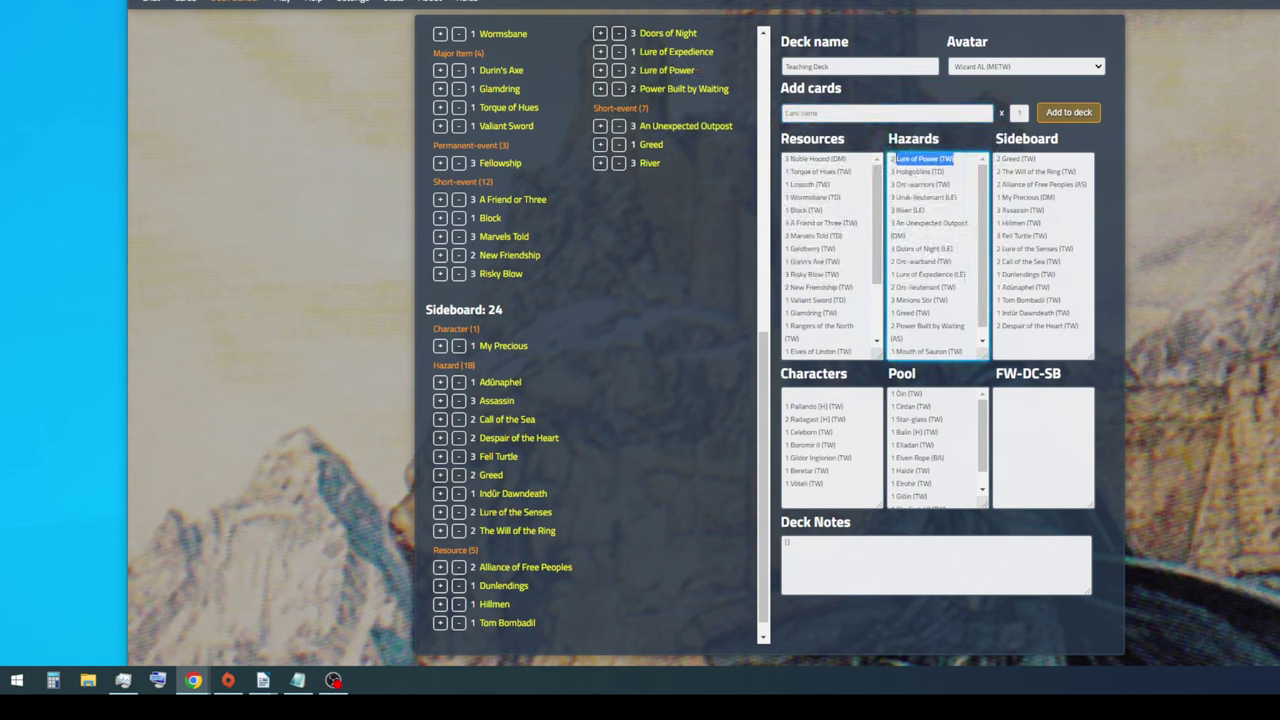
pyautogui.press('BackSpace')
pyautogui.click(1082, 323)
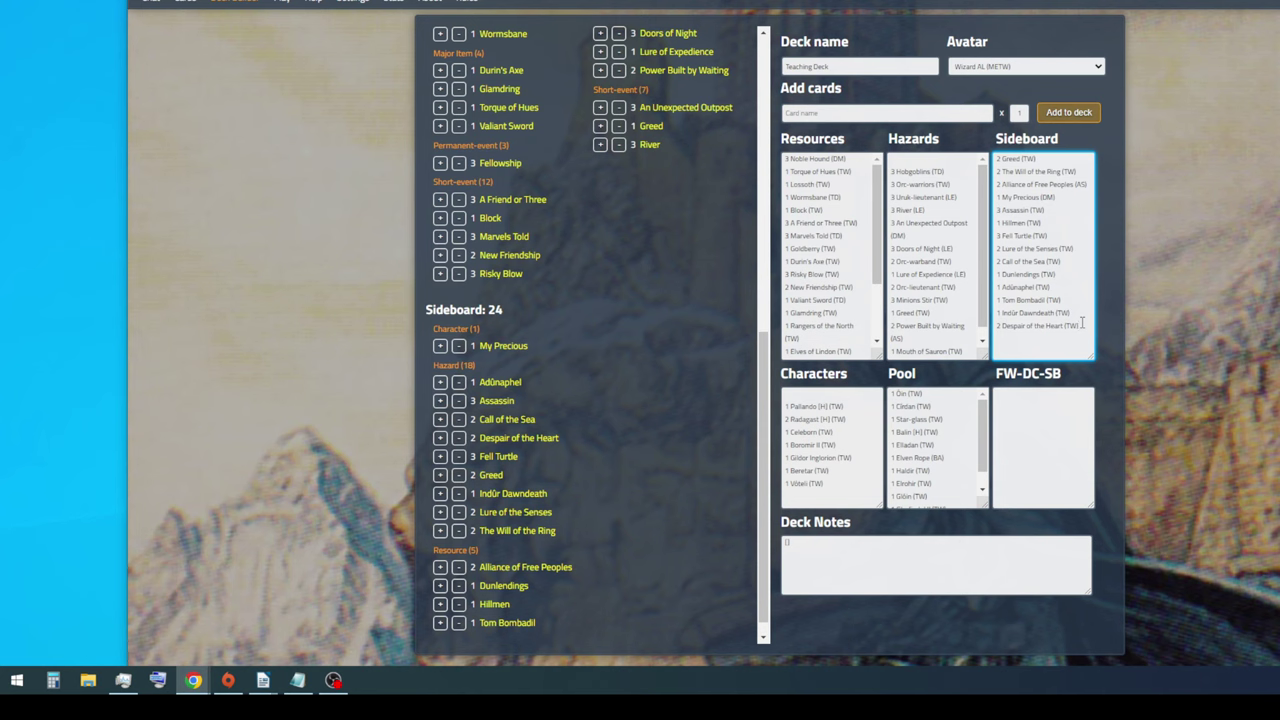
pyautogui.press('Return')
pyautogui.hotkey('ctrl', 'v')
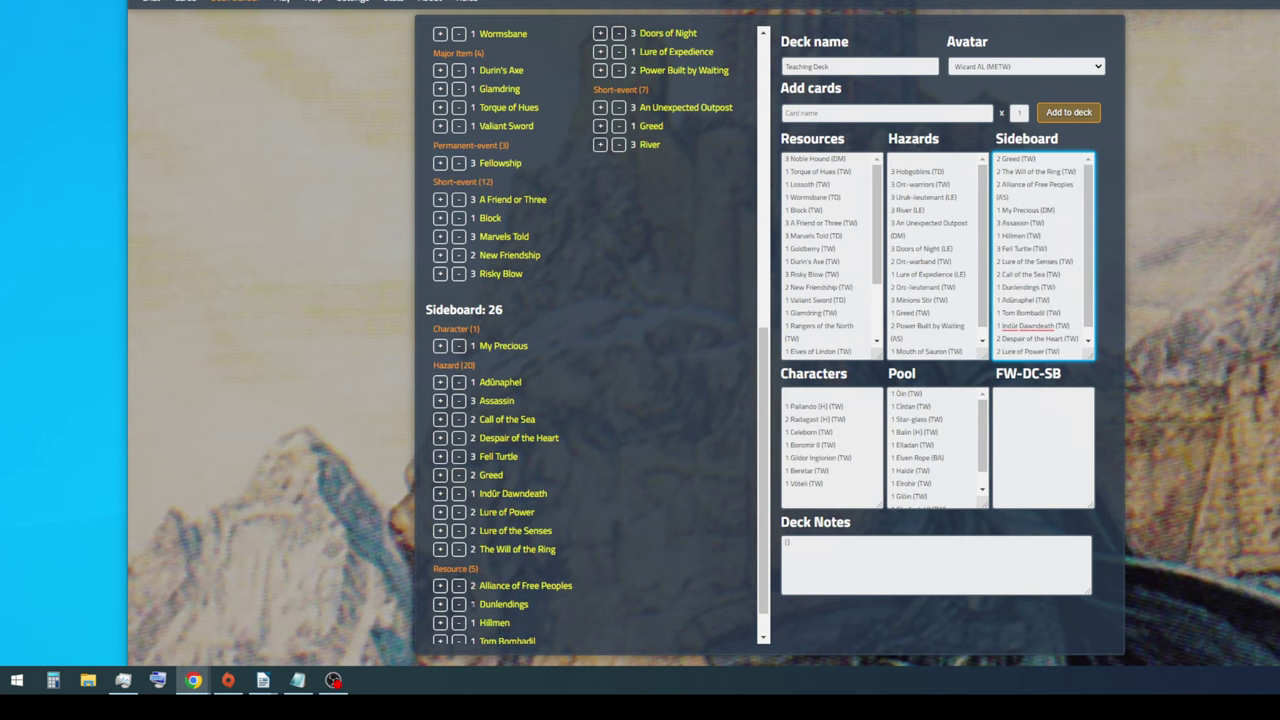
pyautogui.moveTo(531, 437)
pyautogui.moveTo(515, 530)
pyautogui.scroll(-2, 654, 394)
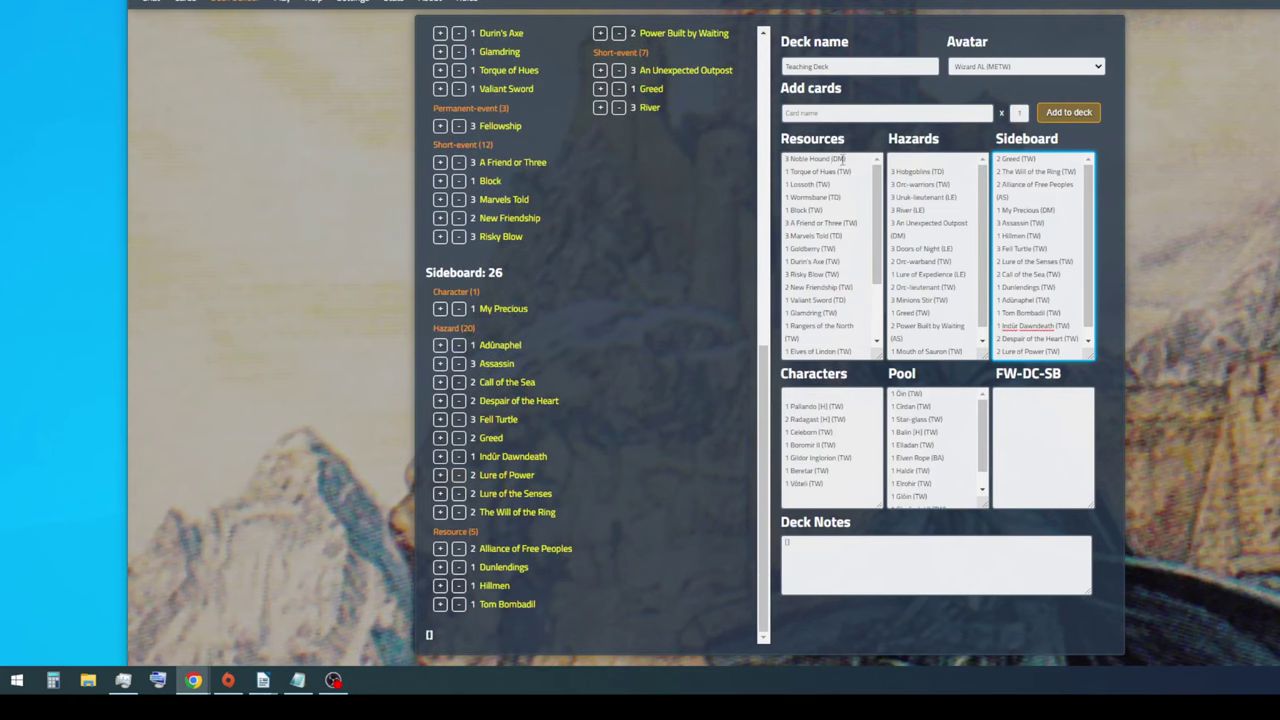
# Add two copies of Muster Disperses to the deck, move the entry from the hazards to the sideboard, and view its card image
pyautogui.click(883, 115)
pyautogui.write('custer di')
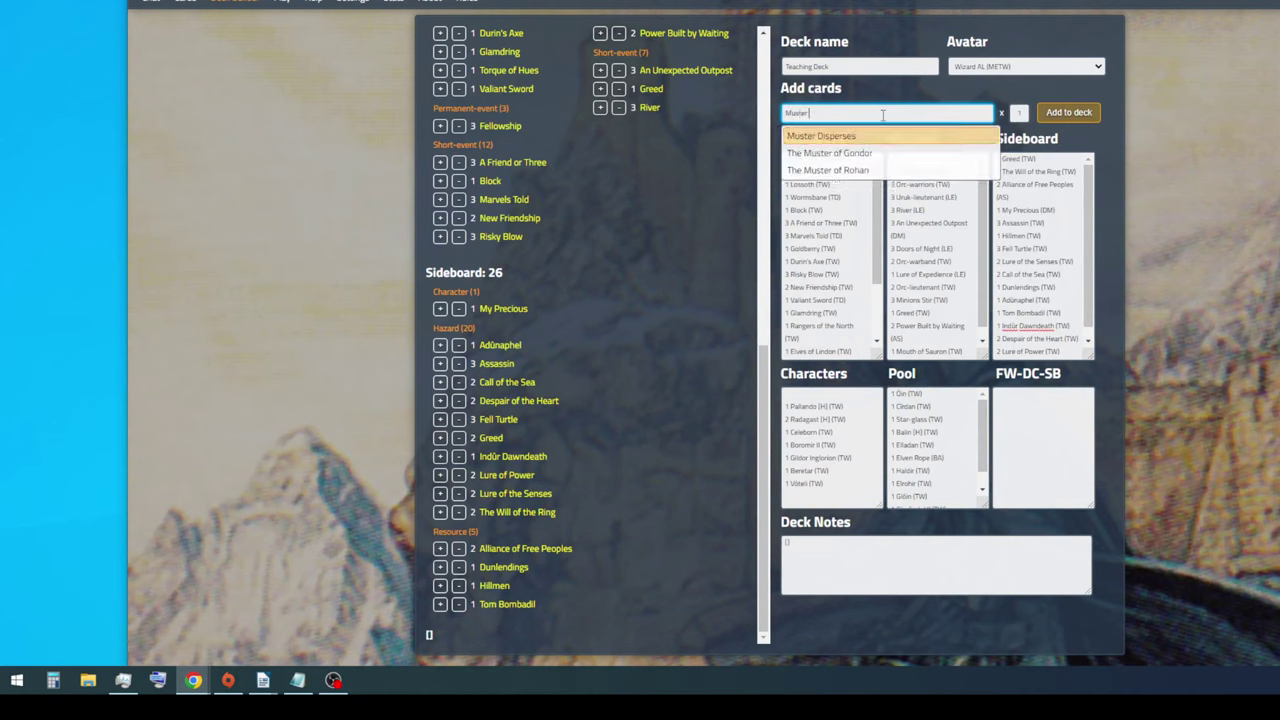
pyautogui.click(1067, 122)
pyautogui.click(958, 159)
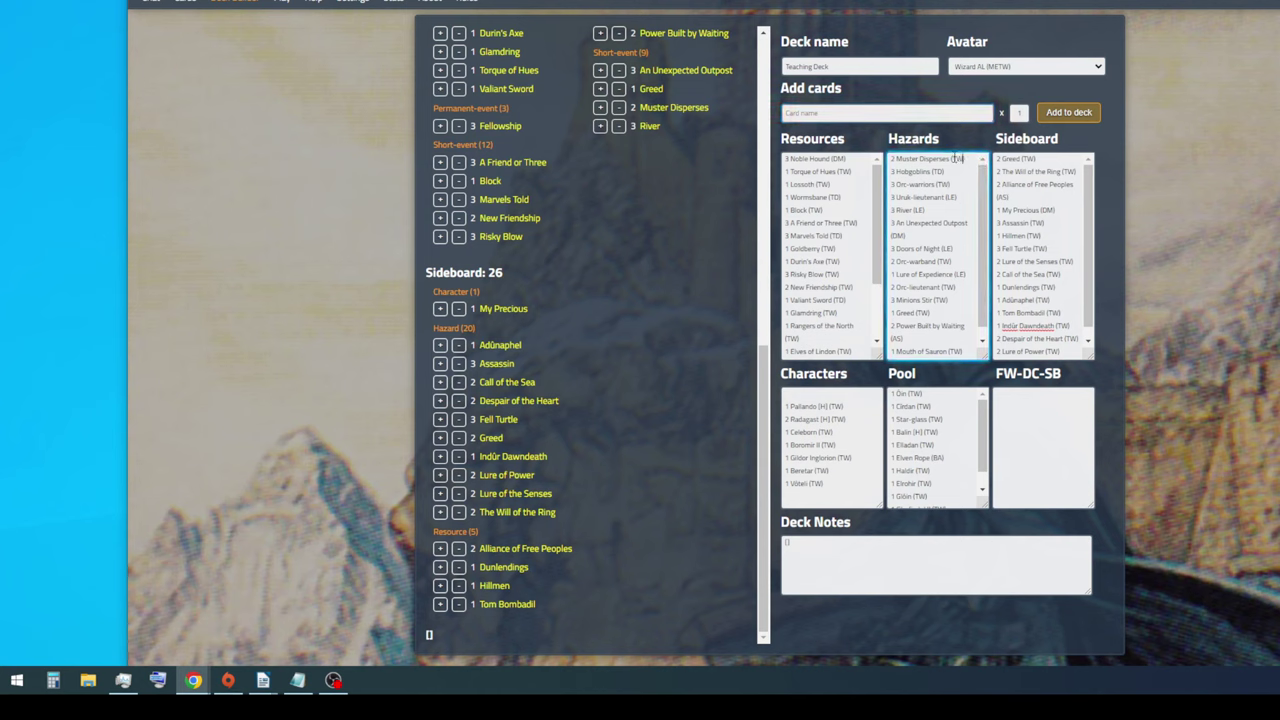
pyautogui.moveTo(969, 157); pyautogui.dragTo(851, 150)
pyautogui.moveTo(1047, 228); pyautogui.dragTo(1055, 350)
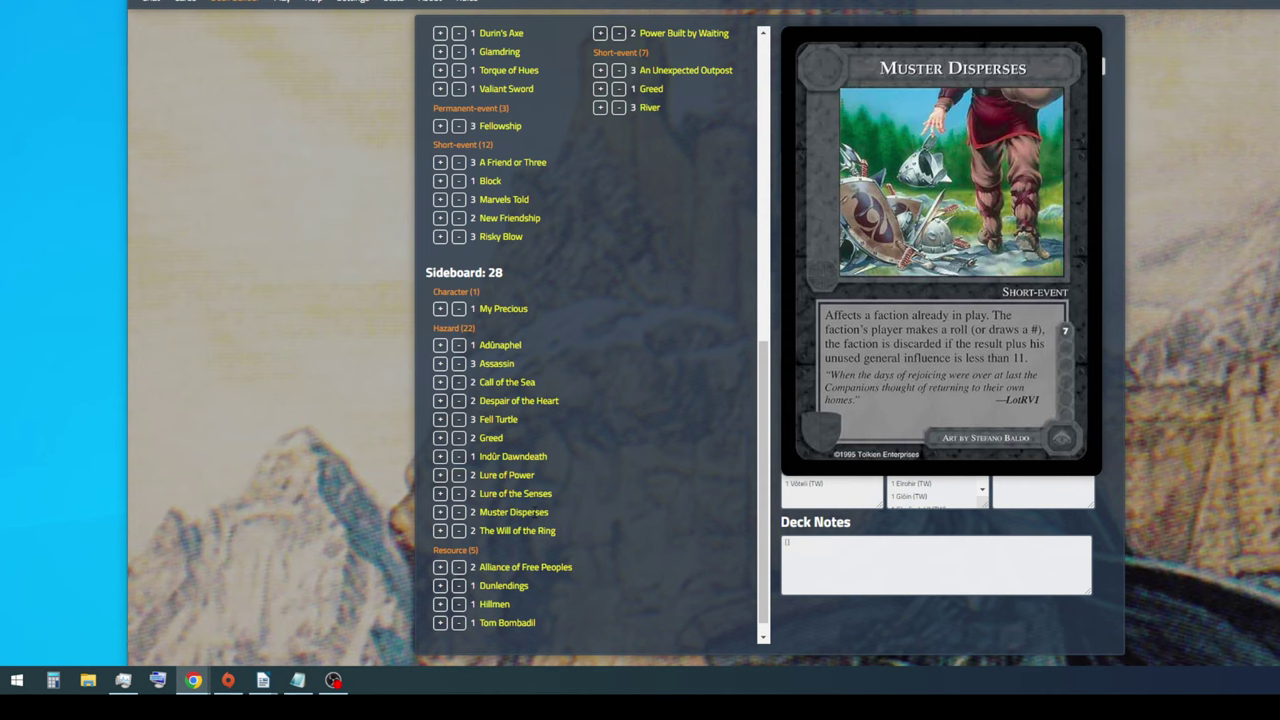
# Reduce the sideboard's Fell Turtle to two copies, and Call of the Sea and Despair of the Heart to one copy each
pyautogui.click(458, 420)
pyautogui.click(458, 420)
pyautogui.click(458, 382)
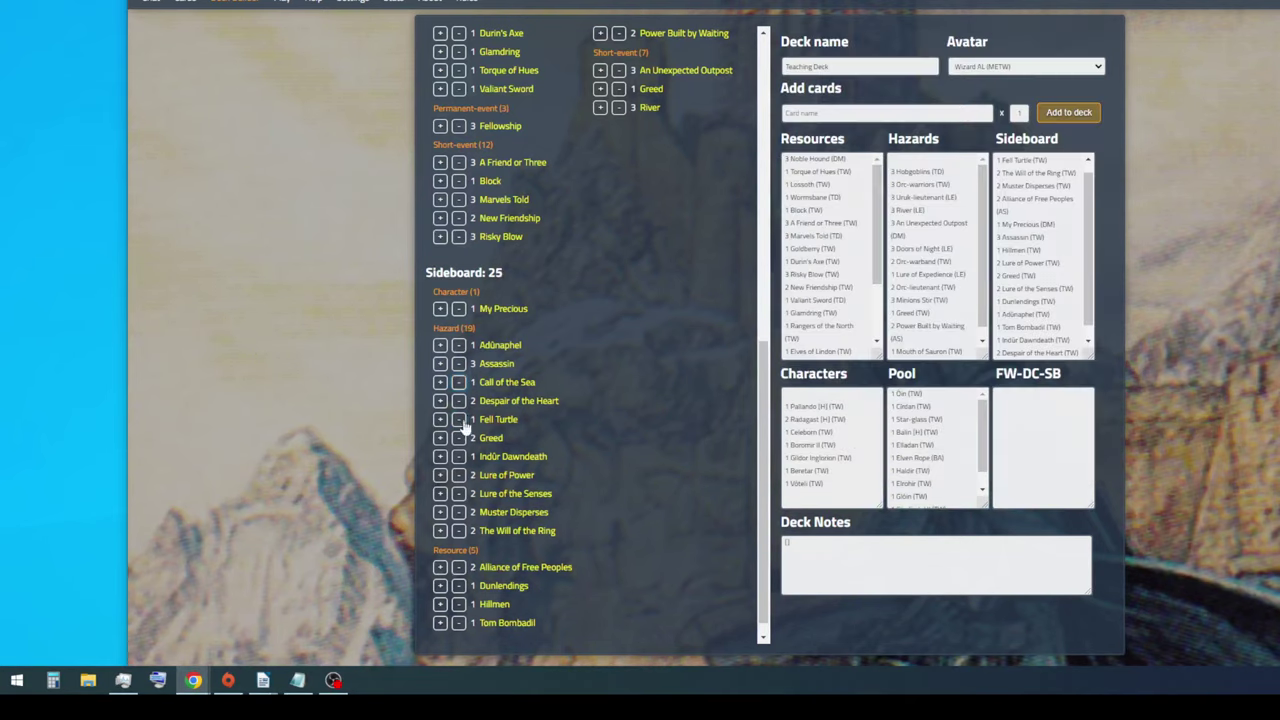
pyautogui.click(440, 419)
pyautogui.click(458, 401)
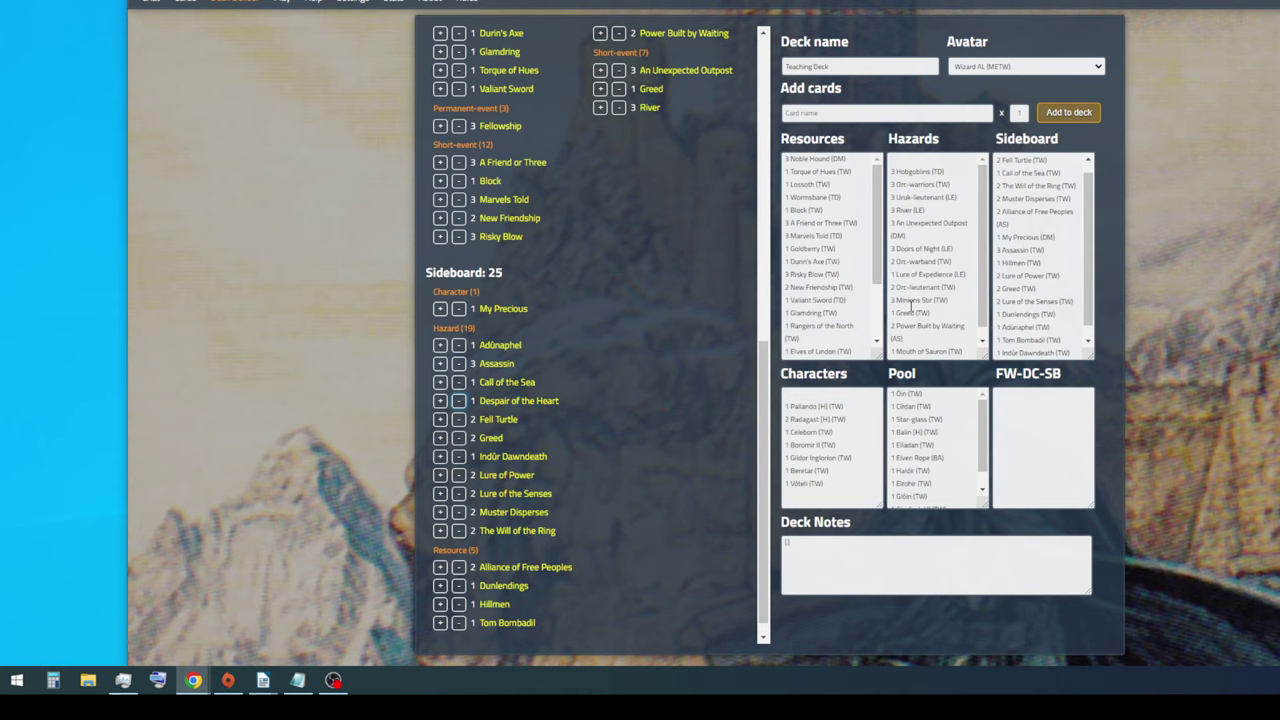
# Add one copy of Magical Harp to the deck's resources
pyautogui.click(881, 115)
pyautogui.write('Ma')
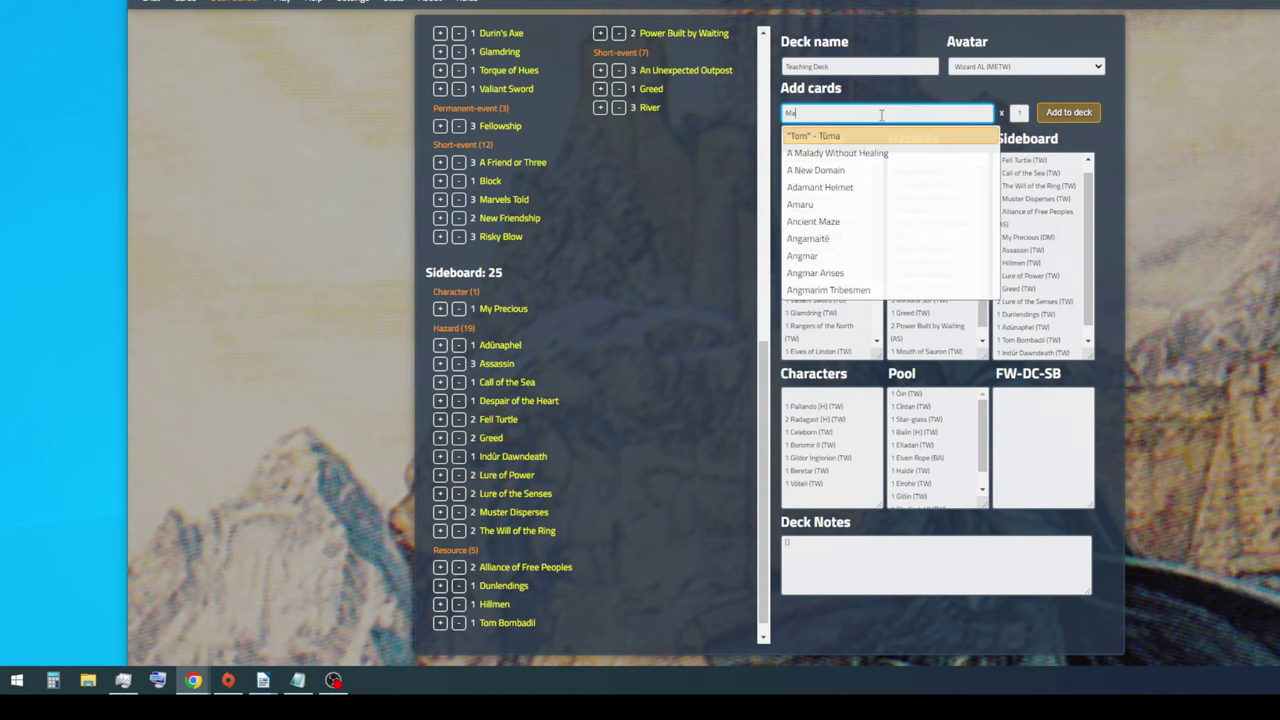
pyautogui.write('gical')
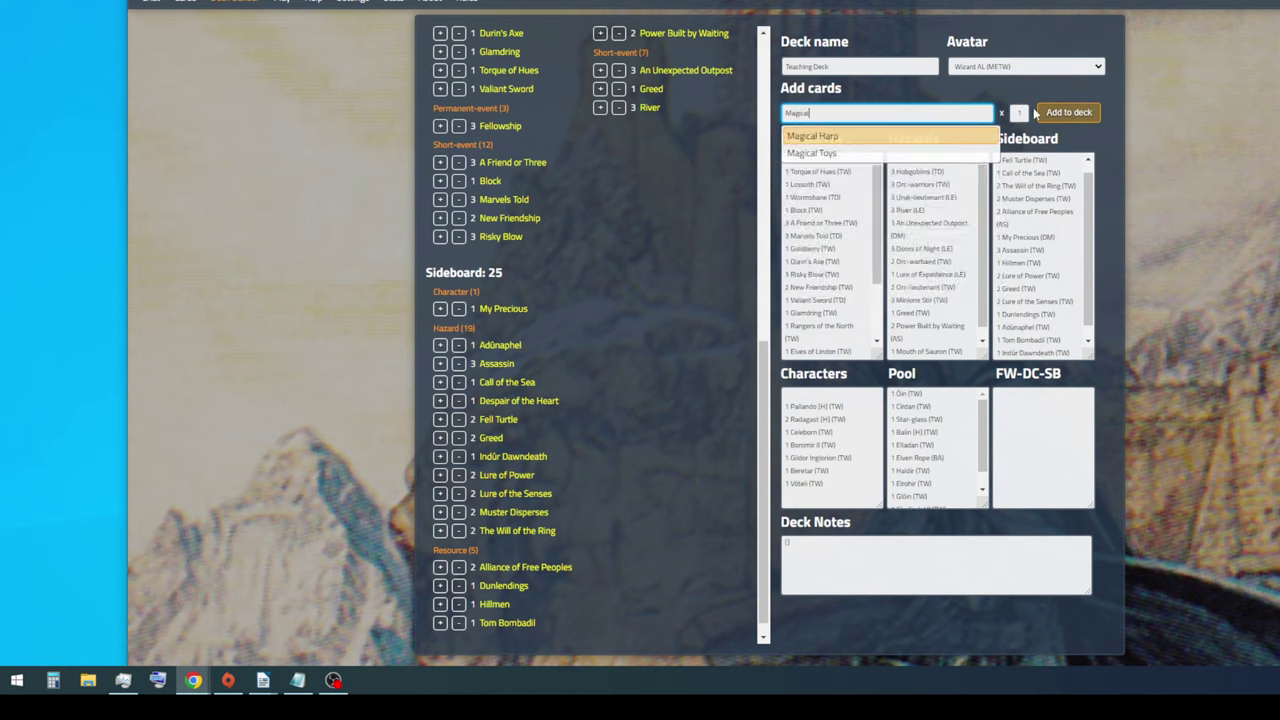
pyautogui.click(1062, 112)
# Move the Magical Harp entry from the resources to a new line at the end of the sideboard, and view its card image
pyautogui.doubleClick(857, 158)
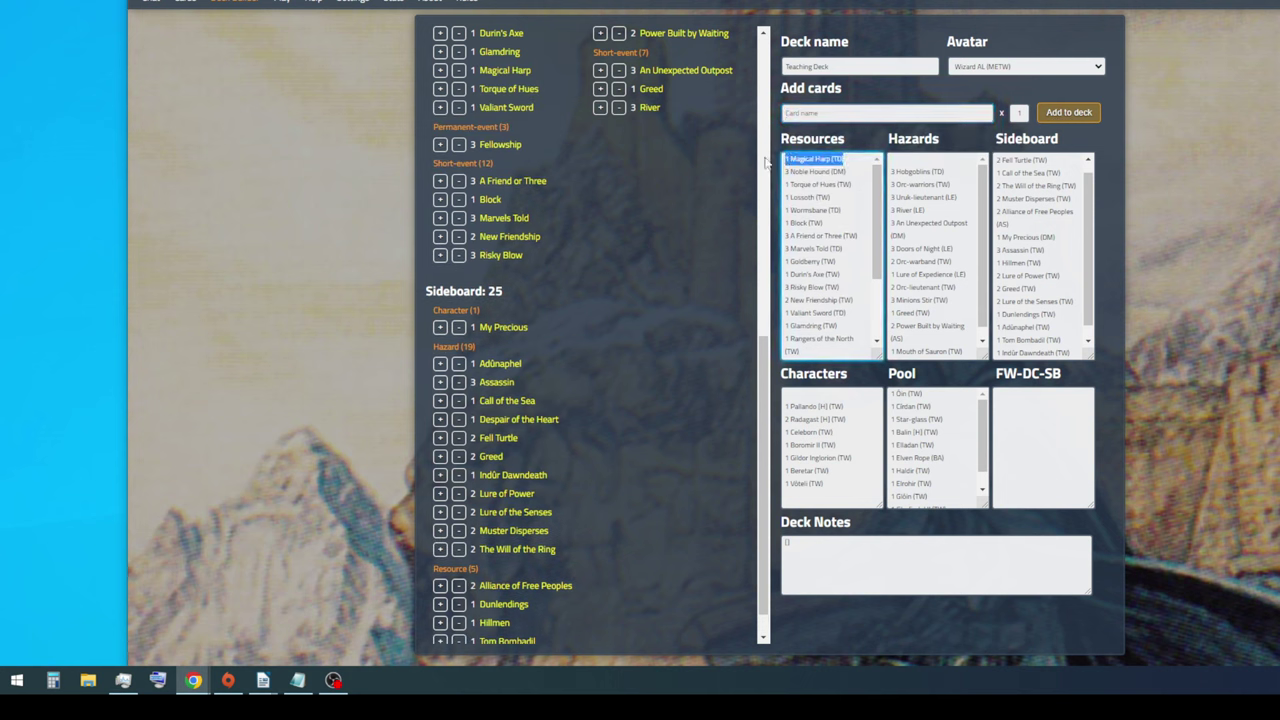
pyautogui.click(1078, 343)
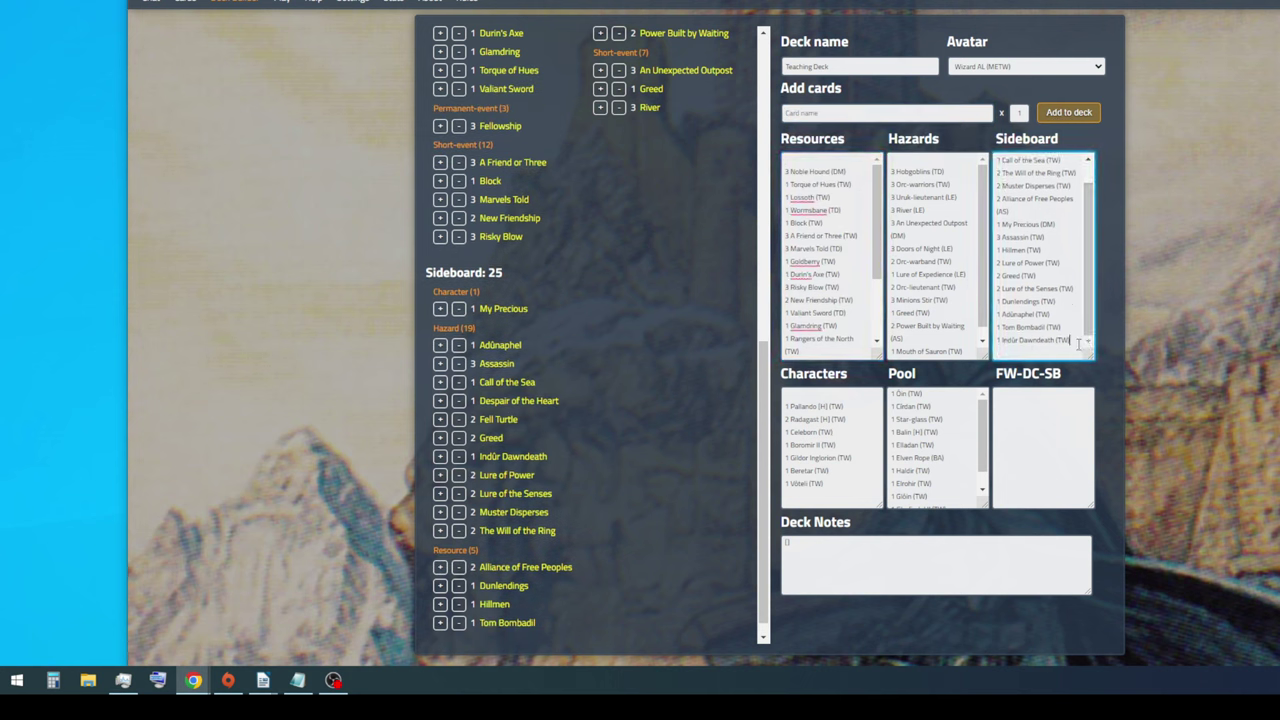
pyautogui.press('Return')
pyautogui.write('1 Magical Harp (TD)')
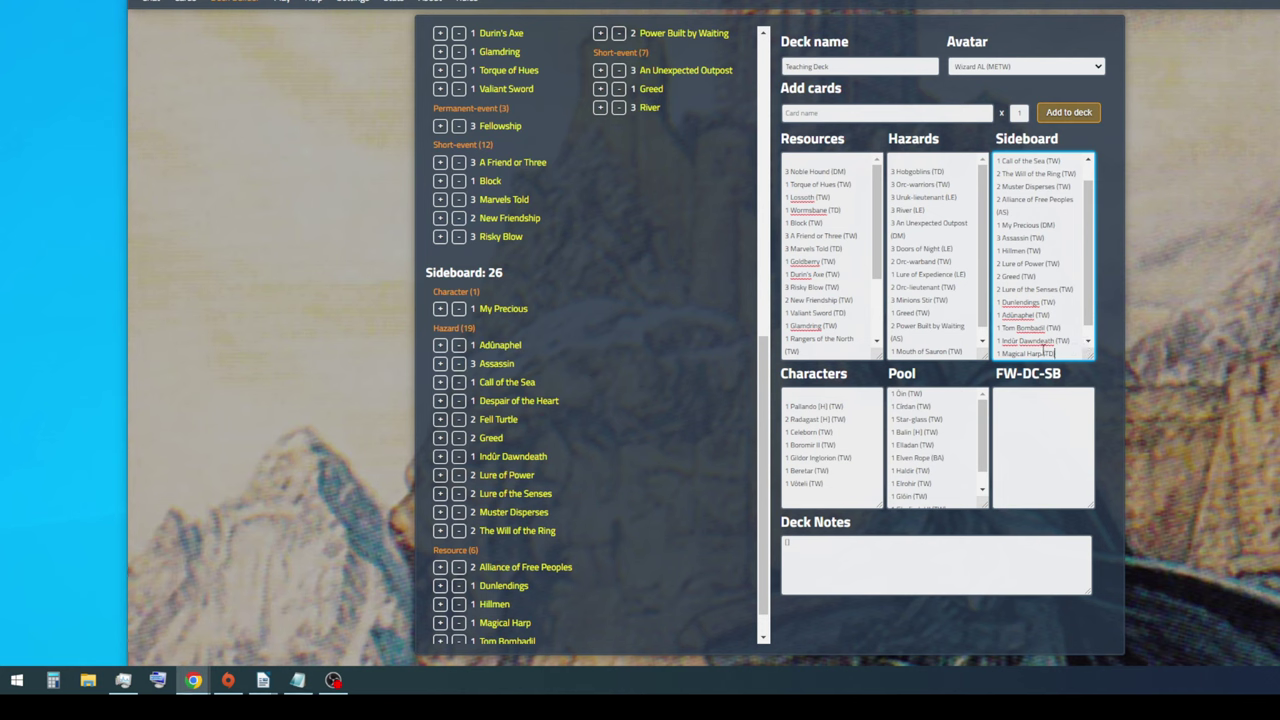
pyautogui.scroll(1, 708, 337)
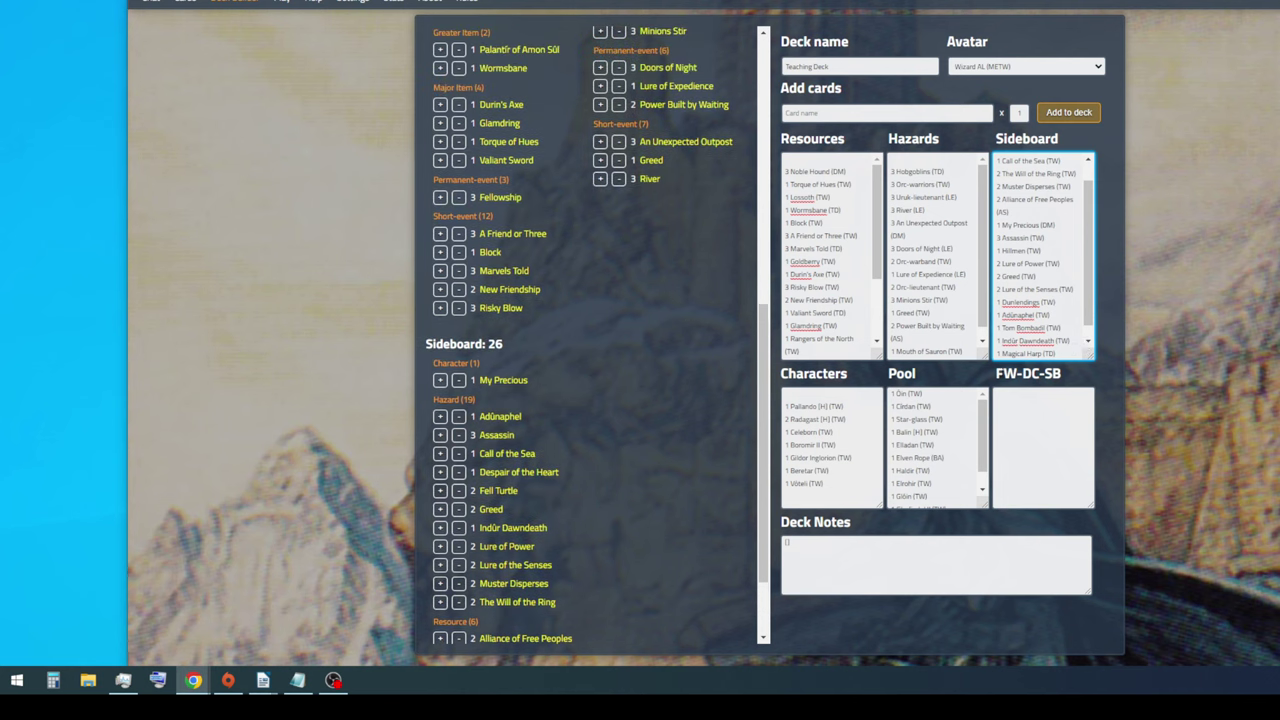
pyautogui.scroll(-2, 591, 444)
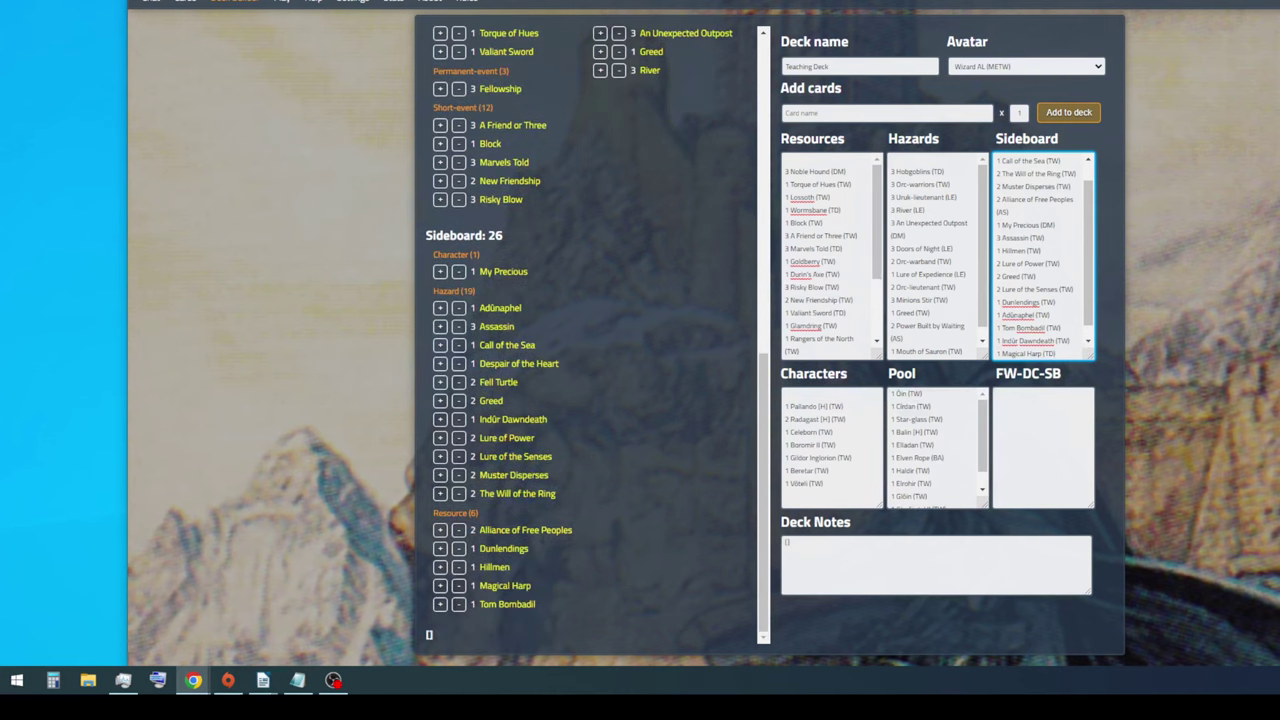
pyautogui.moveTo(517, 582)
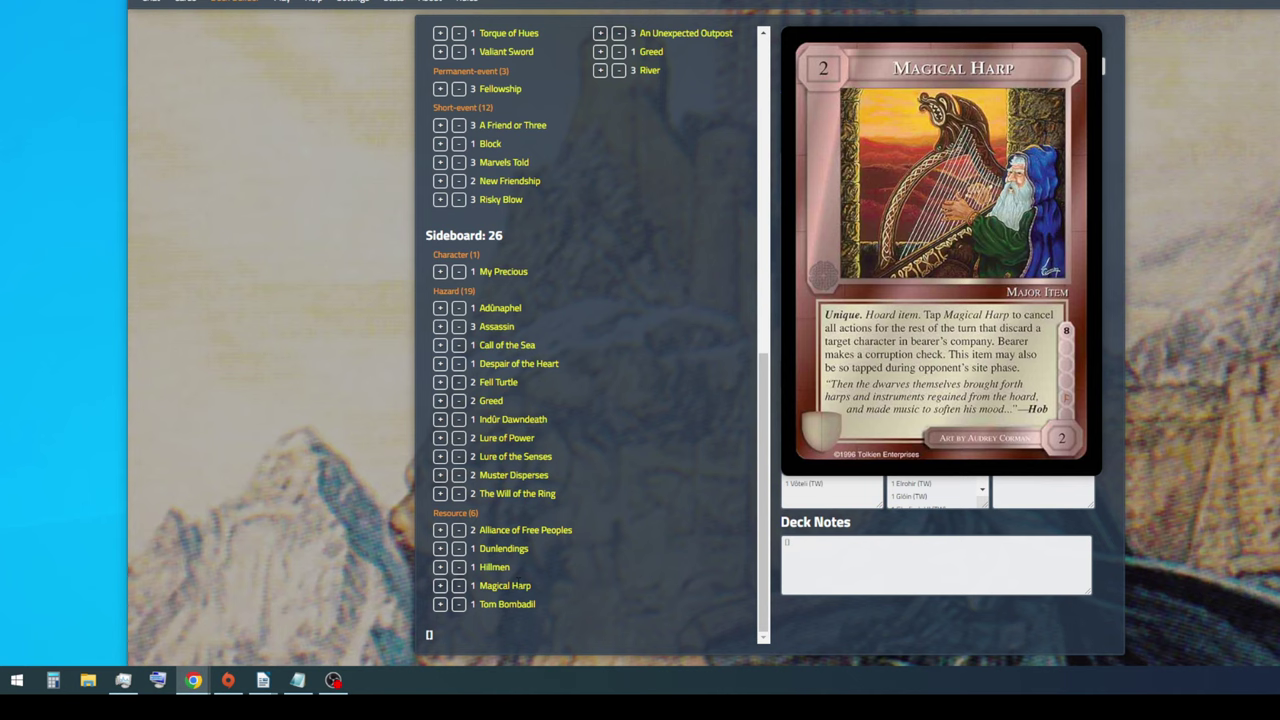
pyautogui.scroll(3, 602, 447)
pyautogui.moveTo(516, 172)
pyautogui.moveTo(501, 139)
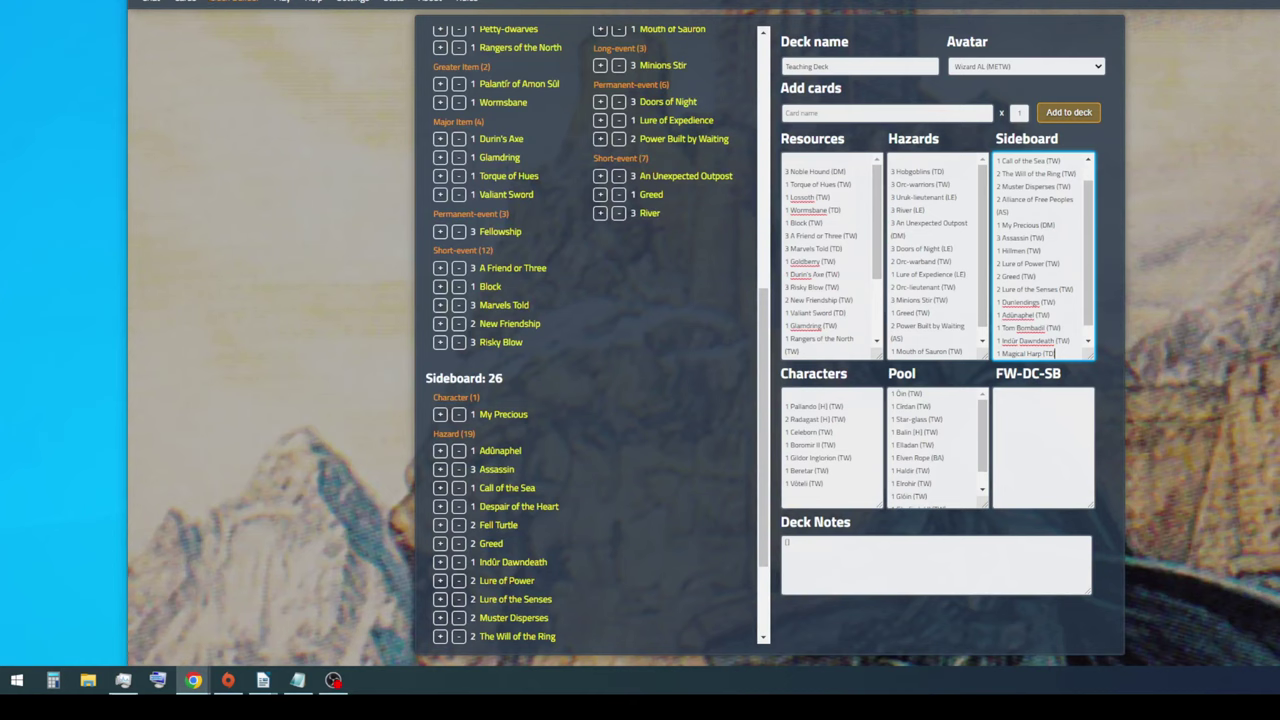
pyautogui.click(177, 5)
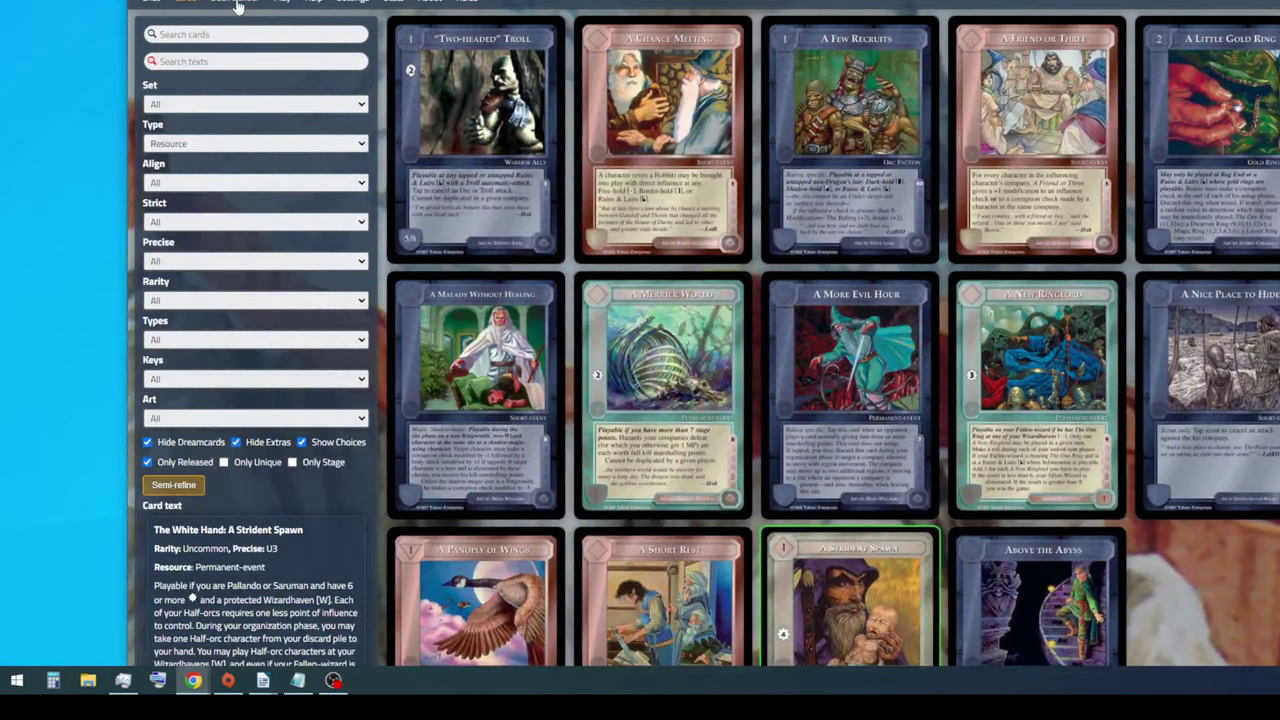
pyautogui.click(236, 5)
# Add one copy of Palantír of Osgiliath to the deck and move its entry from the resources to the end of the sideboard
pyautogui.click(893, 108)
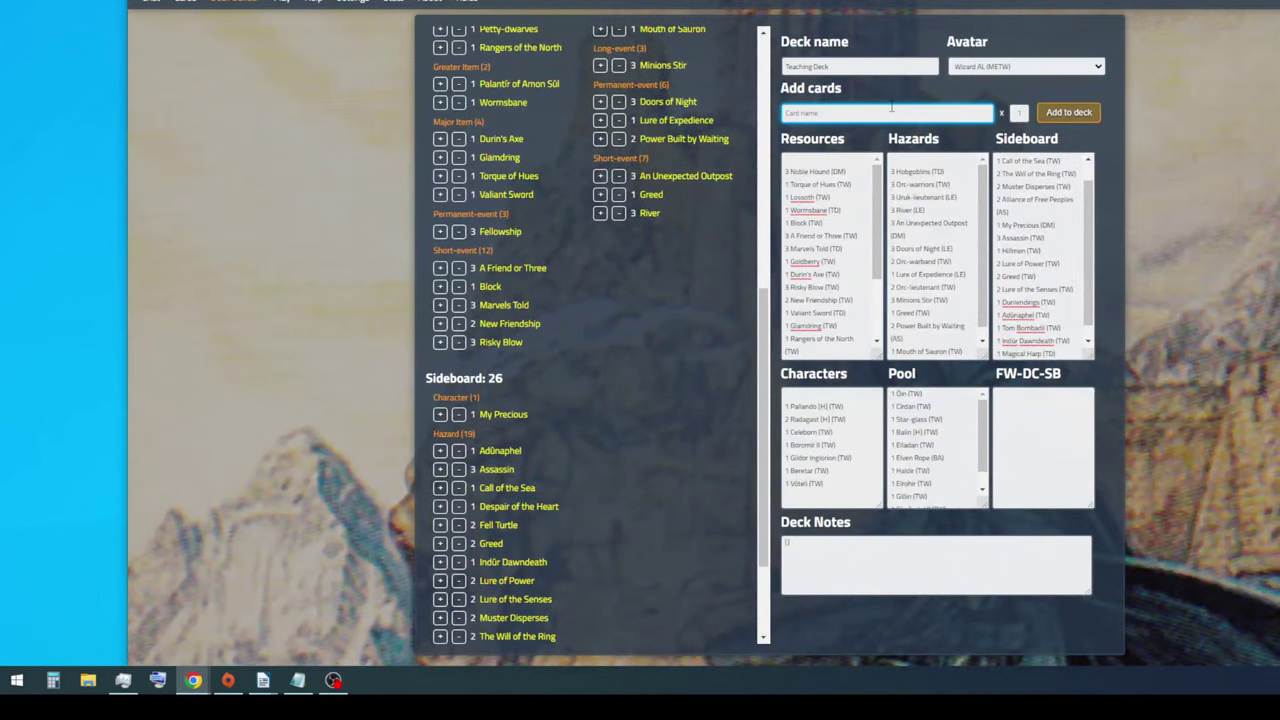
pyautogui.write('Palantir')
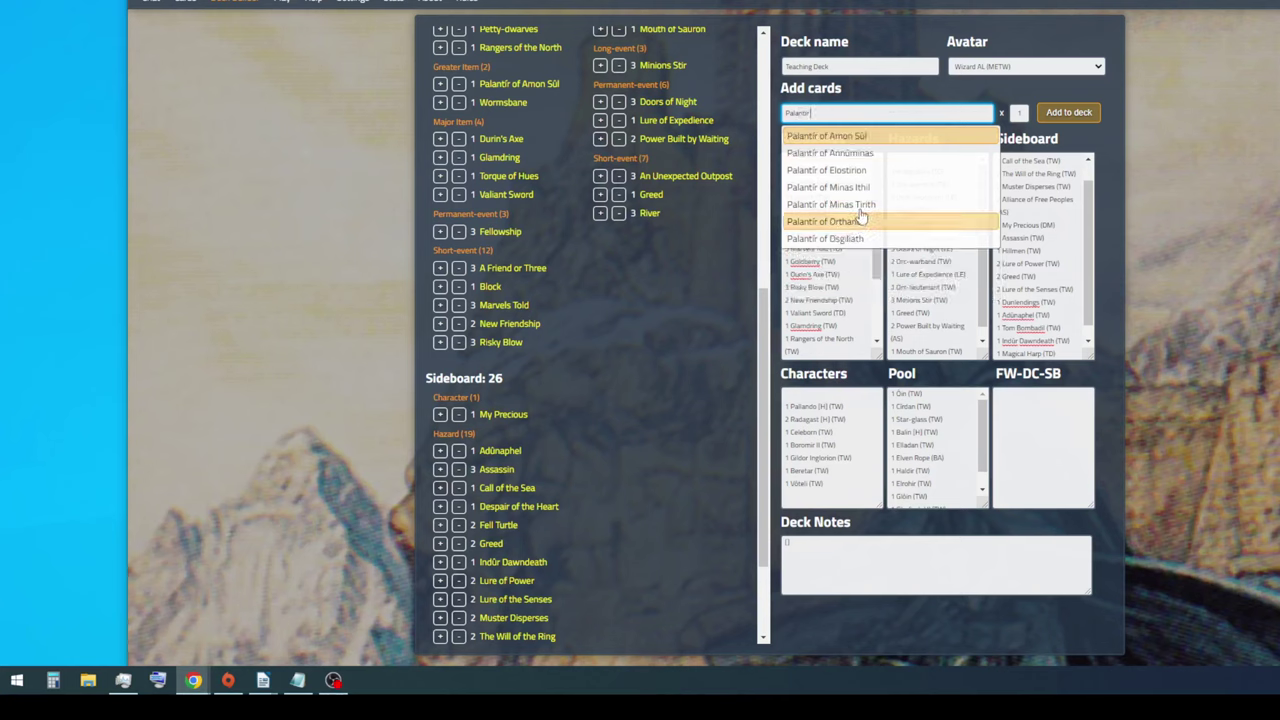
pyautogui.click(850, 239)
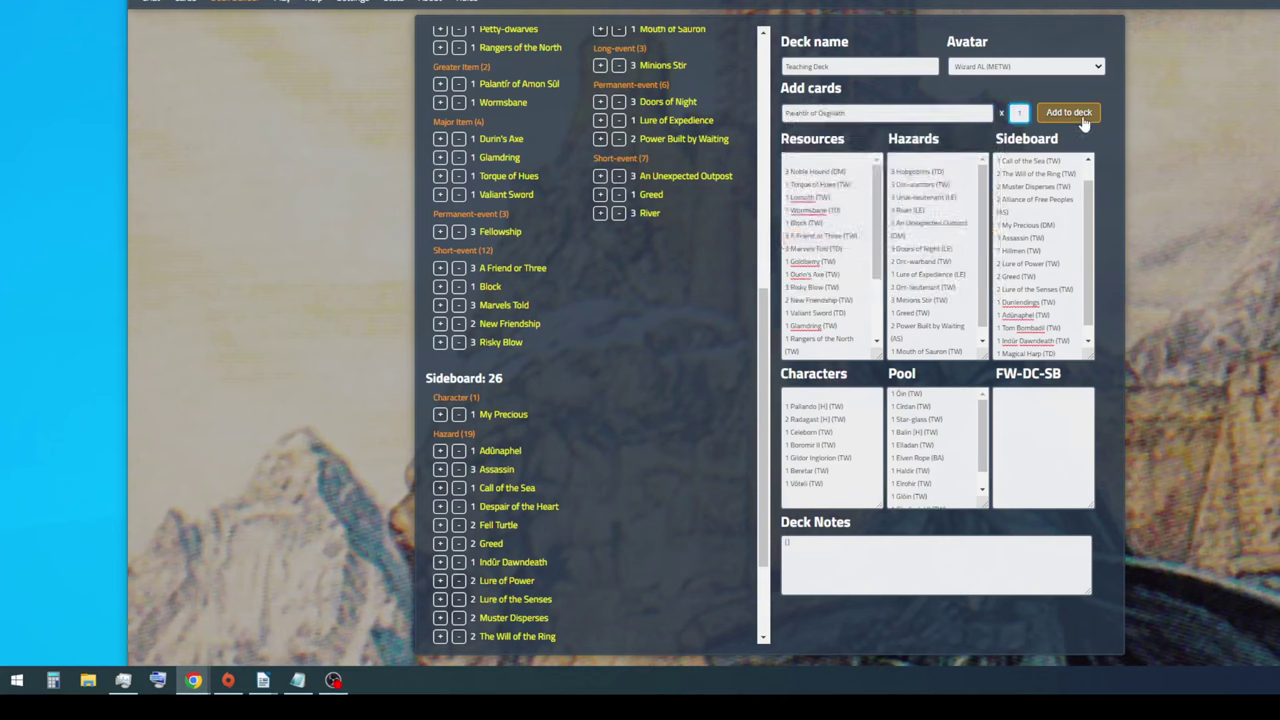
pyautogui.click(1083, 117)
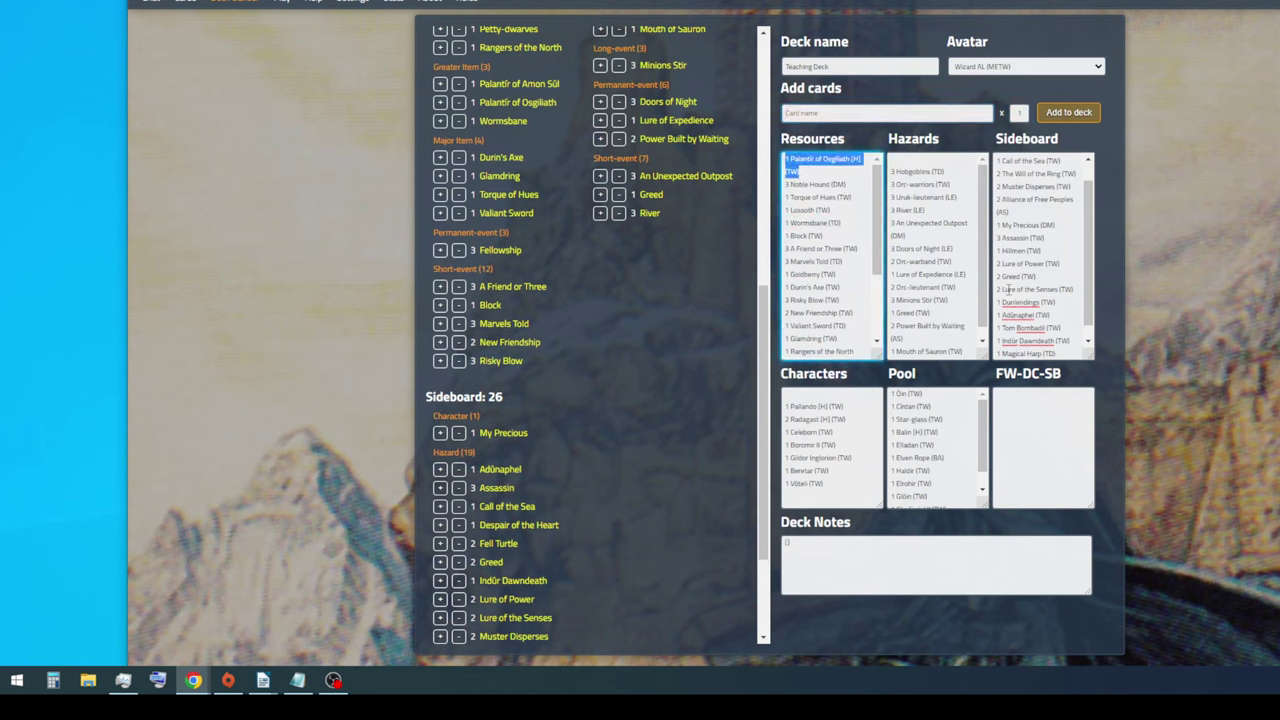
pyautogui.moveTo(1010, 291); pyautogui.dragTo(1012, 293)
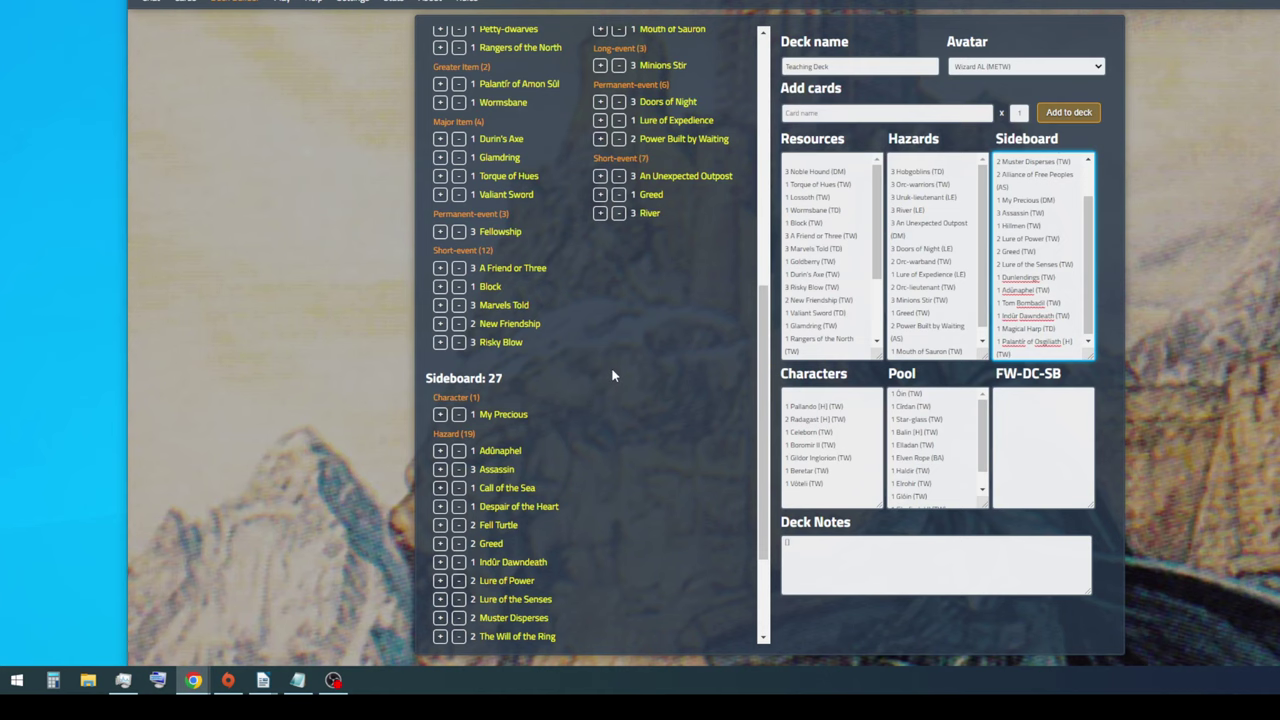
# Add one copy of Orcrist to the deck and move its entry from the resources to the end of the sideboard
pyautogui.click(191, 8)
pyautogui.click(906, 112)
pyautogui.write('Orcrist')
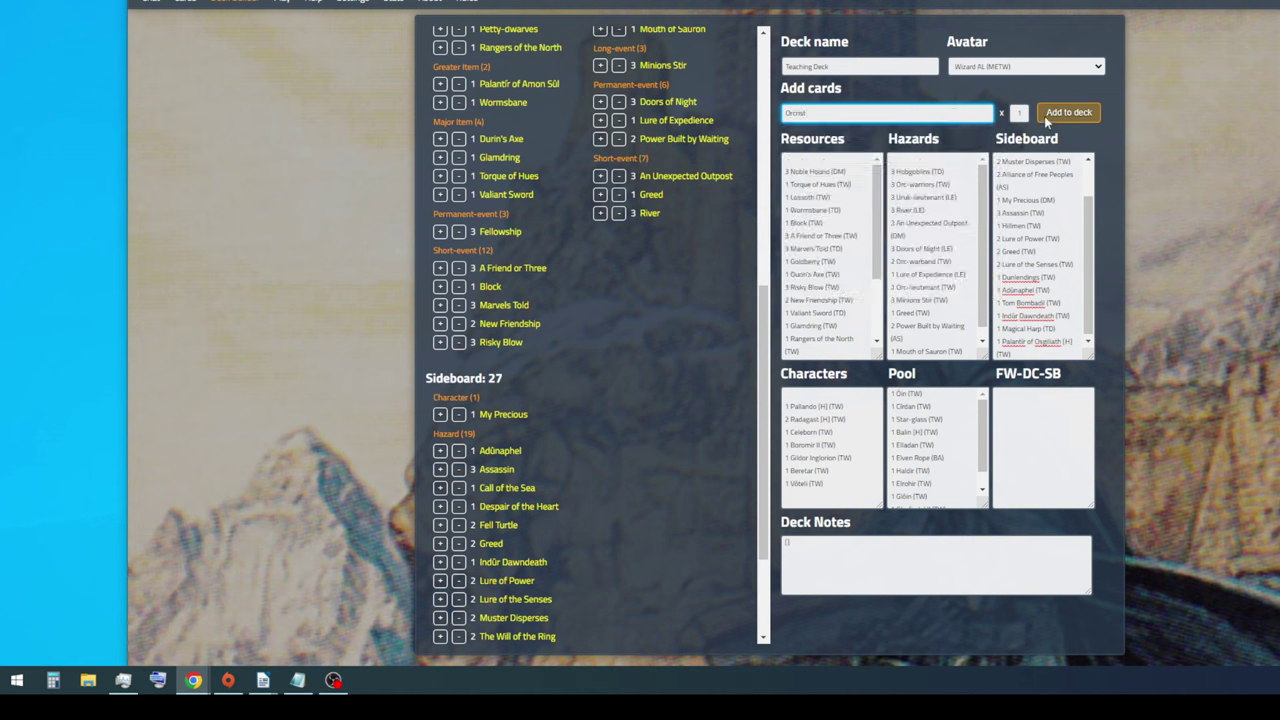
pyautogui.click(1066, 112)
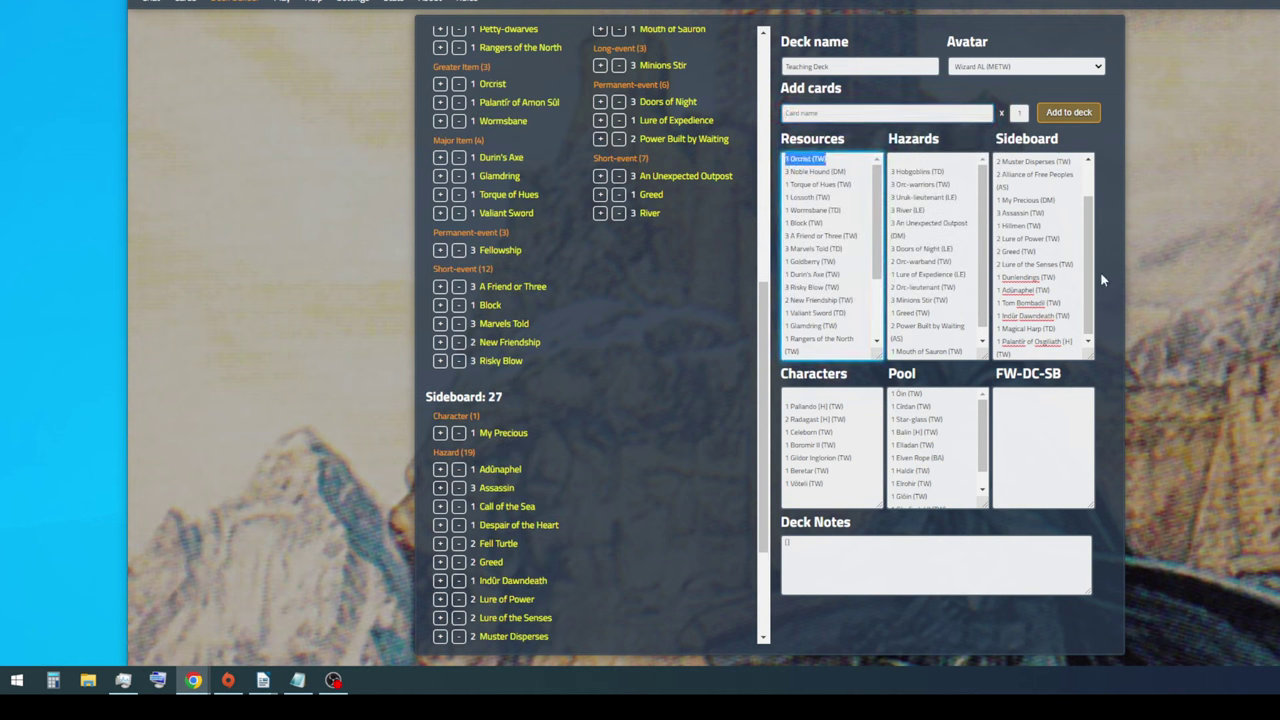
pyautogui.hotkey('ctrl', 'x')
pyautogui.click(1068, 350)
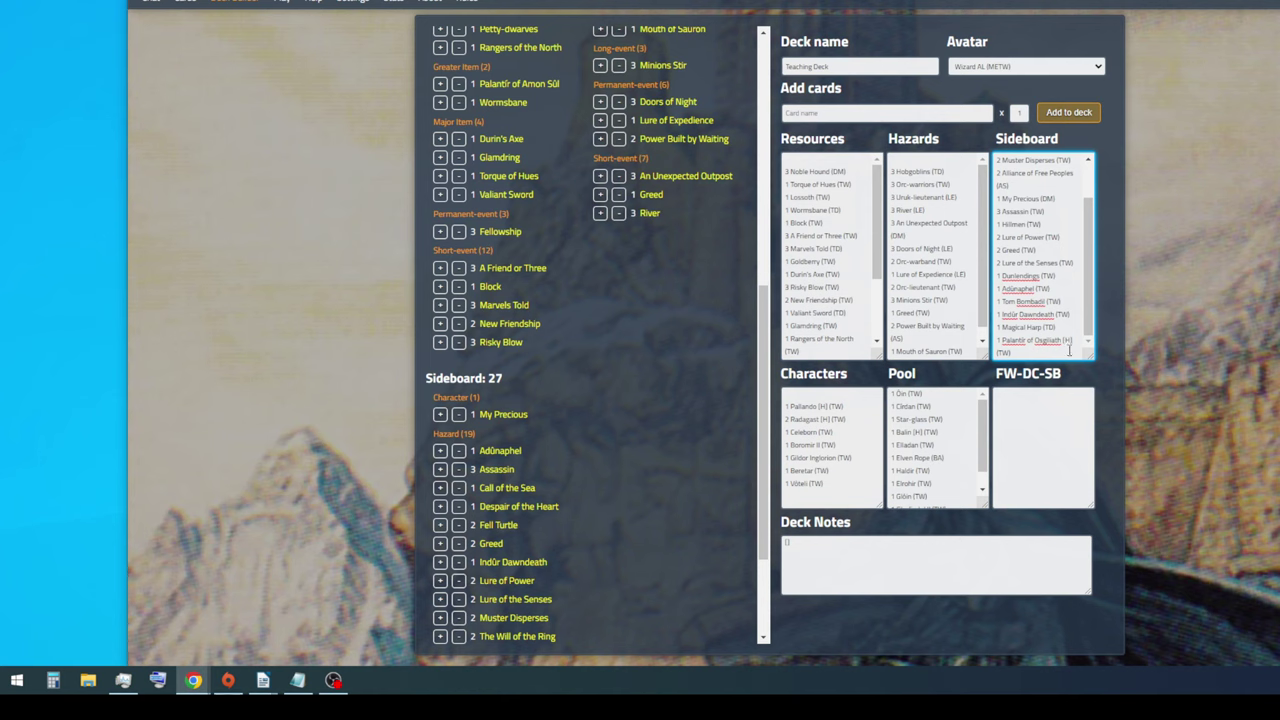
pyautogui.hotkey('ctrl', 'v')
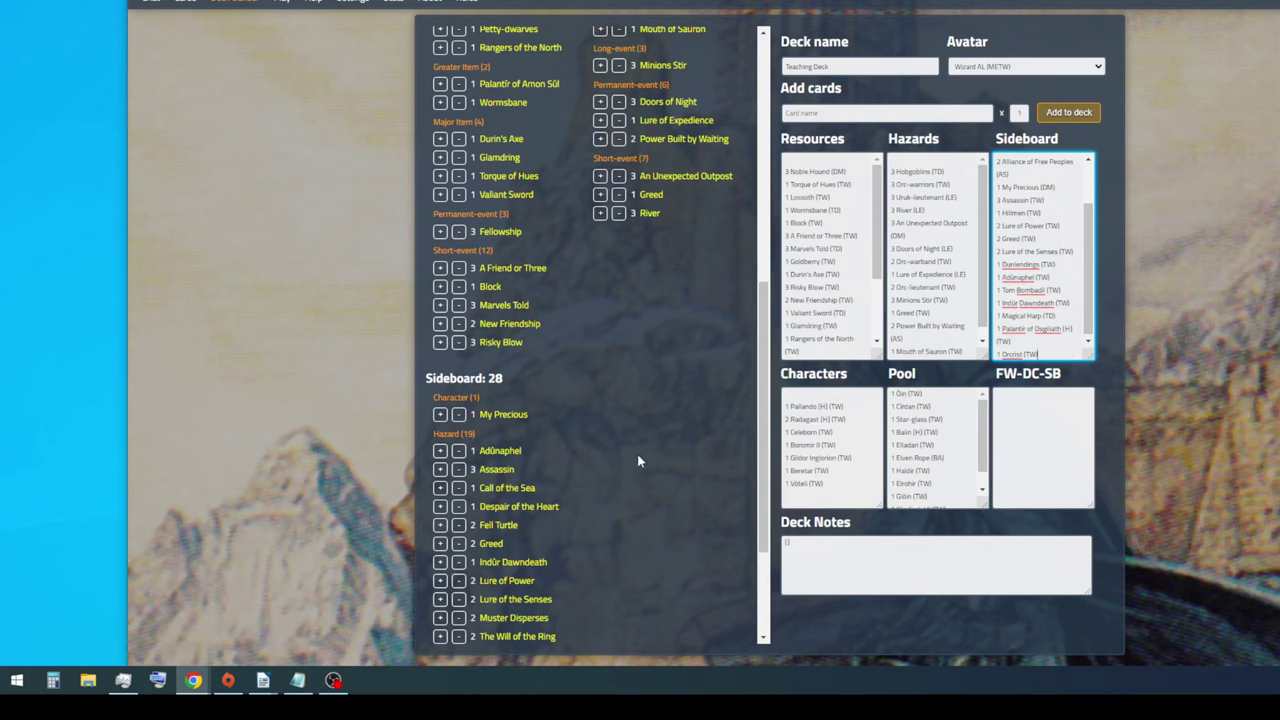
# Add two copies of Sword of Gondolin to the deck and move the entry from the resources to the end of the sideboard
pyautogui.click(853, 115)
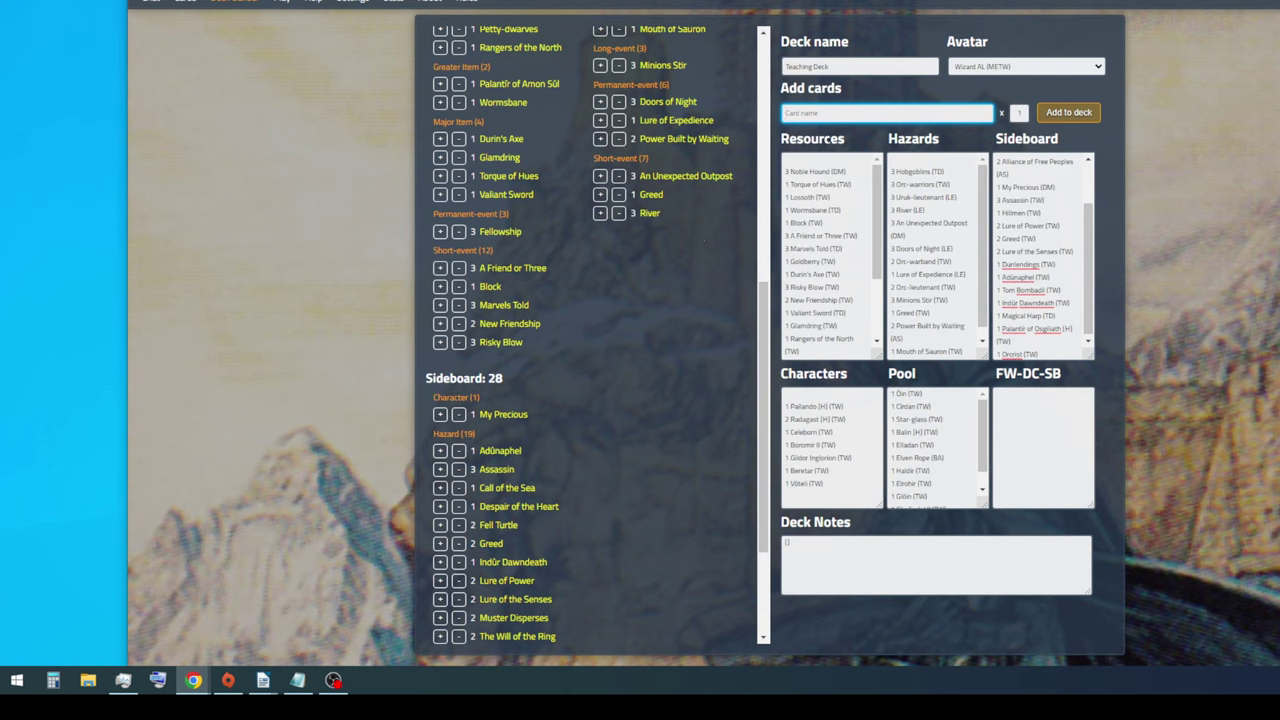
pyautogui.write('aword of g')
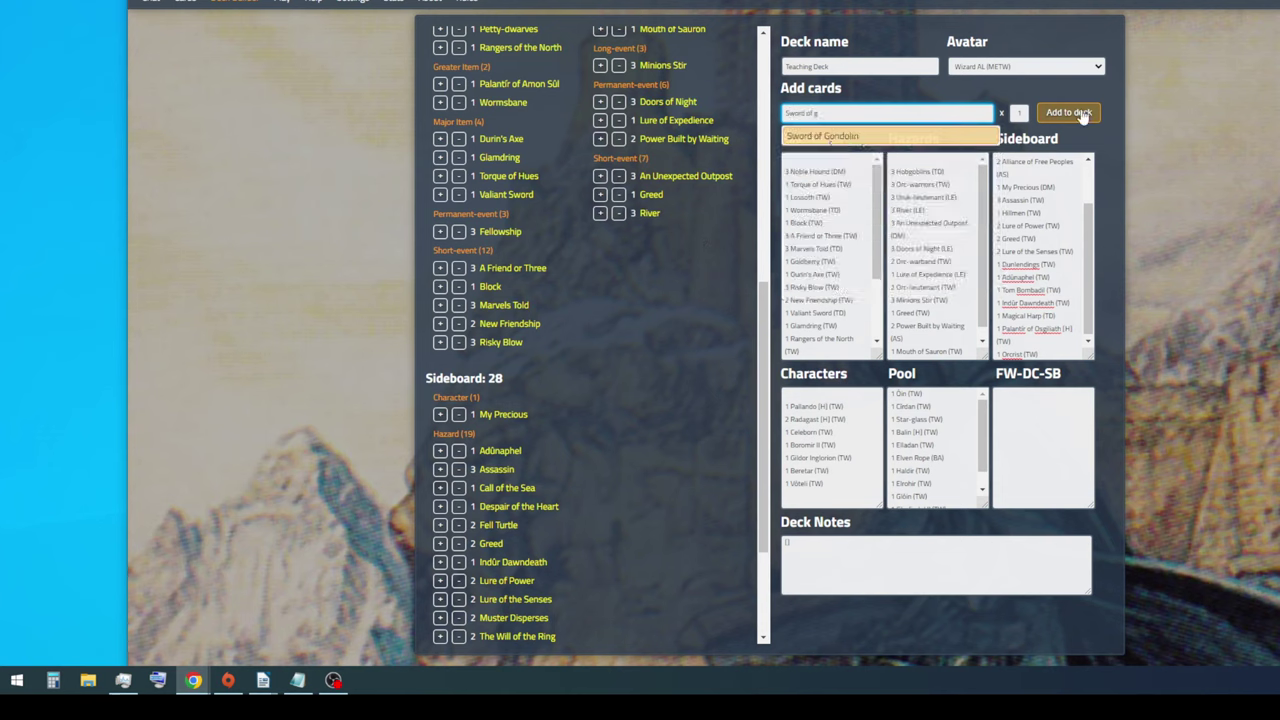
pyautogui.click(1068, 112)
pyautogui.click(870, 158)
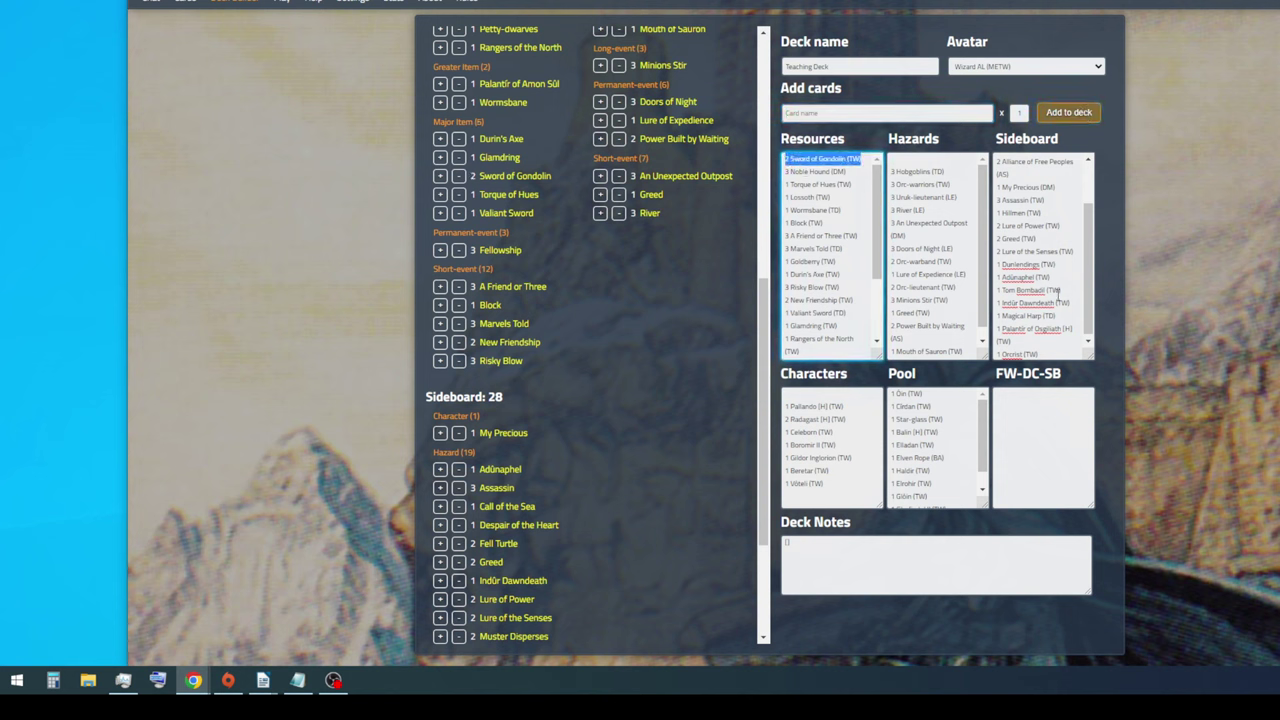
pyautogui.press('Delete')
pyautogui.click(1058, 352)
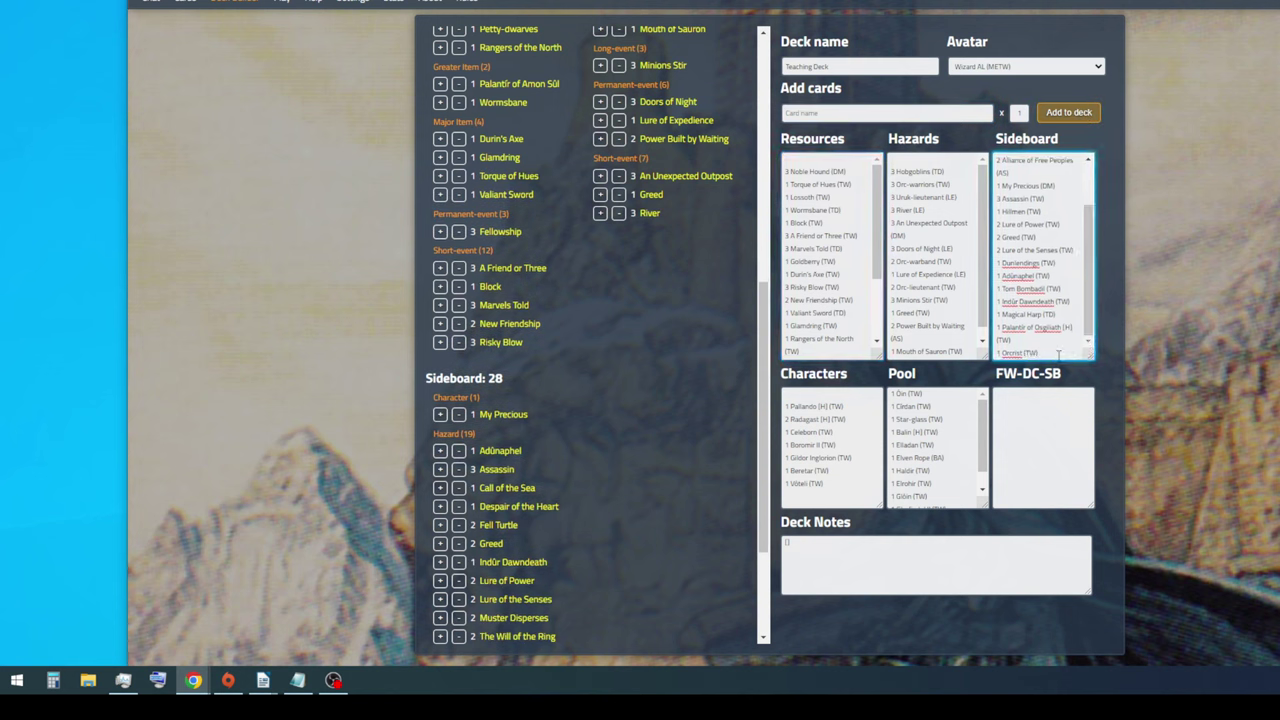
pyautogui.hotkey('ctrl', 'v')
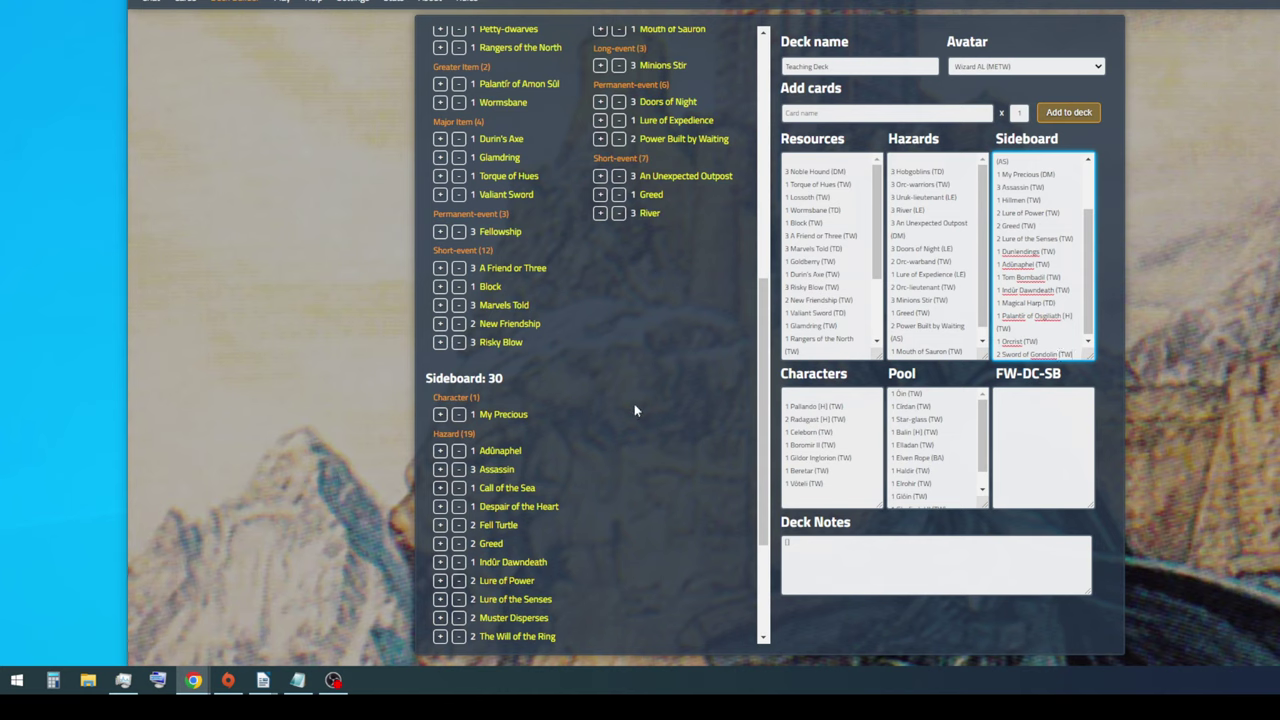
# Review the sideboard list, the An Unexpected Outpost card image, and the deck's hazards and pool
pyautogui.scroll(-2, 639, 399)
pyautogui.moveTo(525, 474)
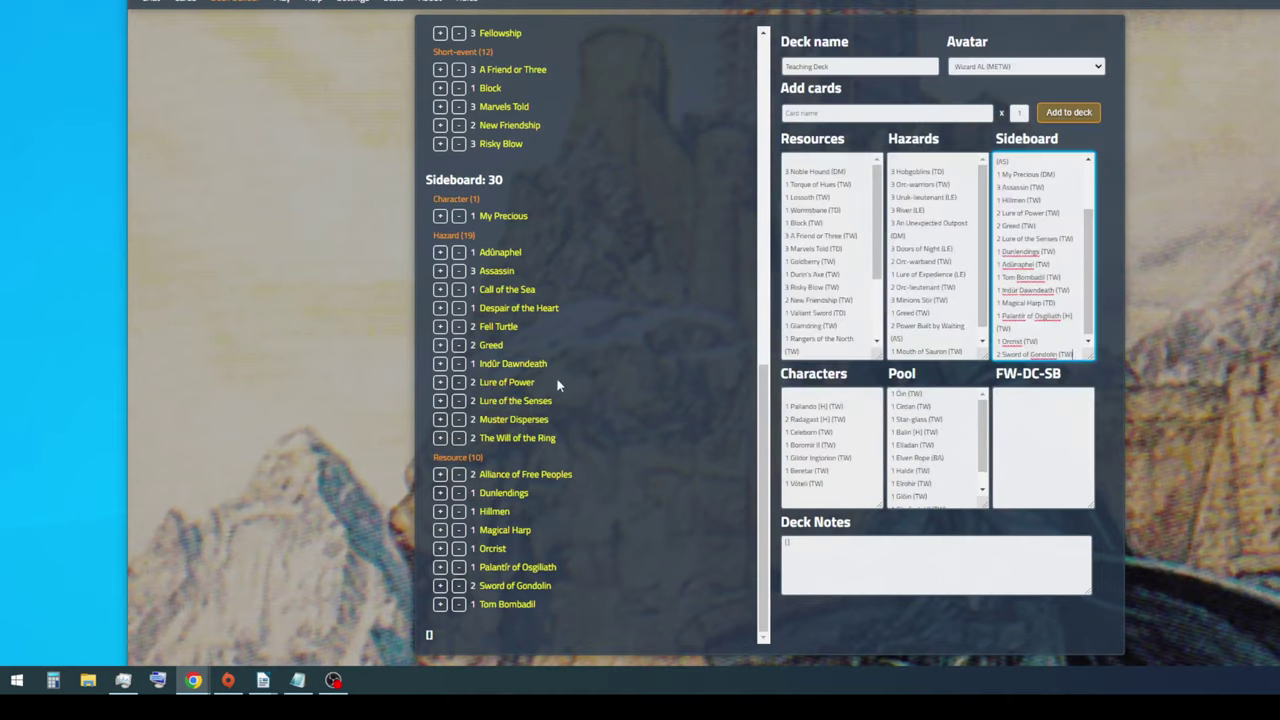
pyautogui.click(960, 274)
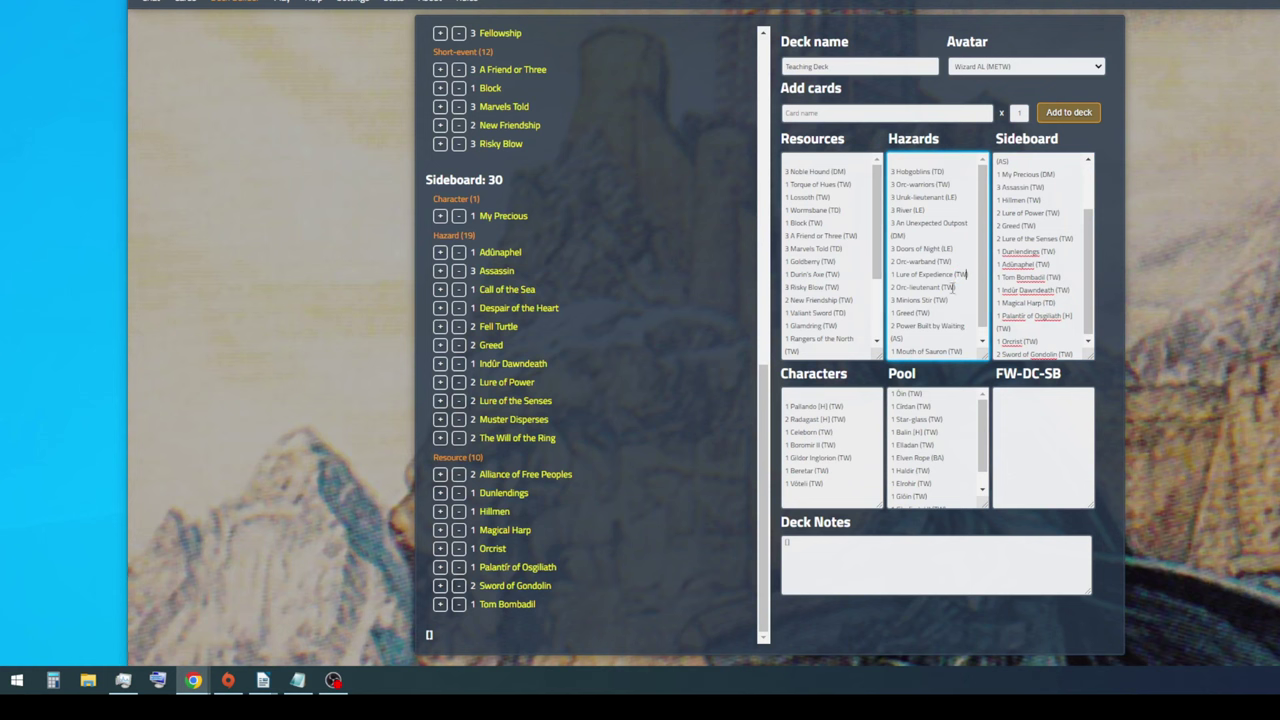
pyautogui.scroll(3, 700, 276)
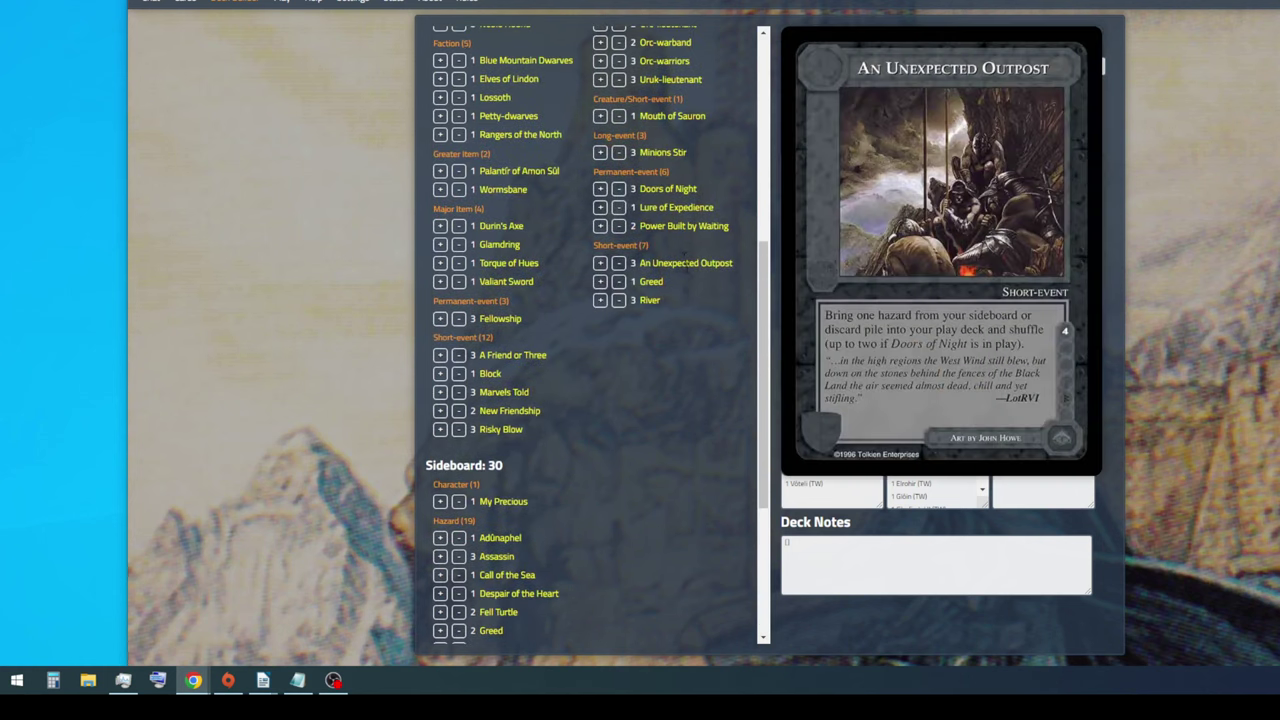
pyautogui.scroll(5, 692, 202)
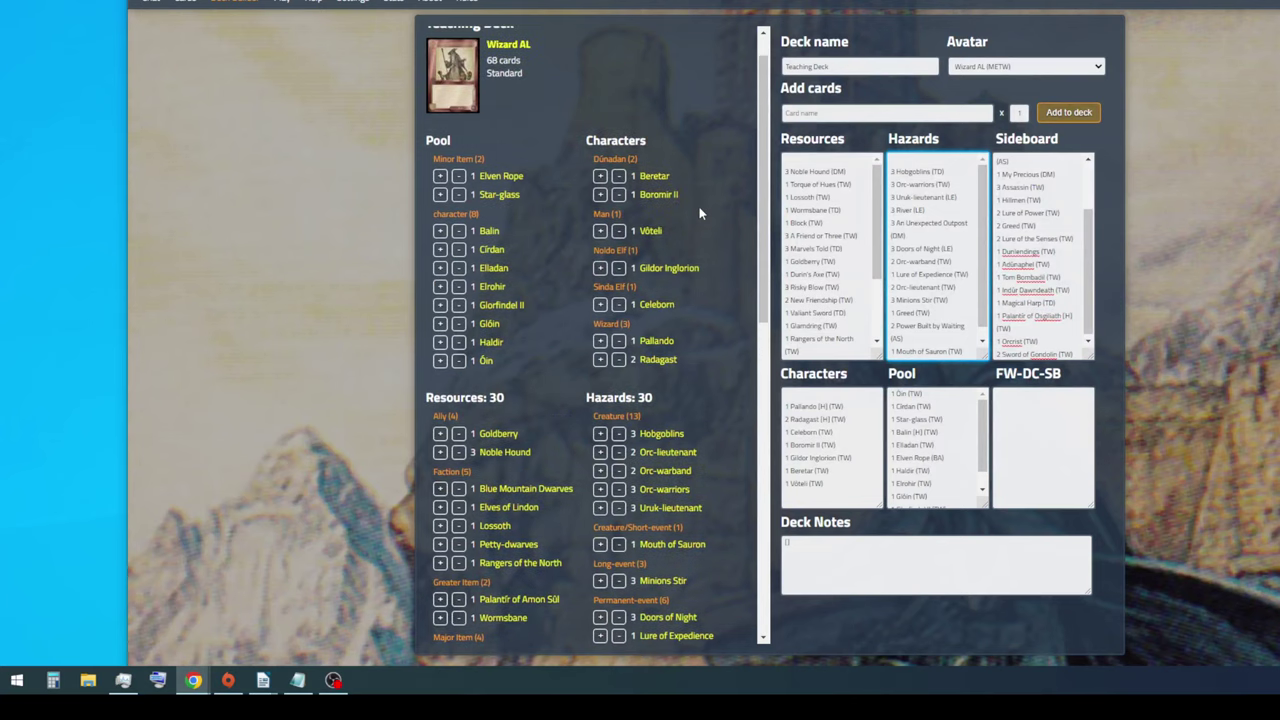
pyautogui.scroll(1, 698, 203)
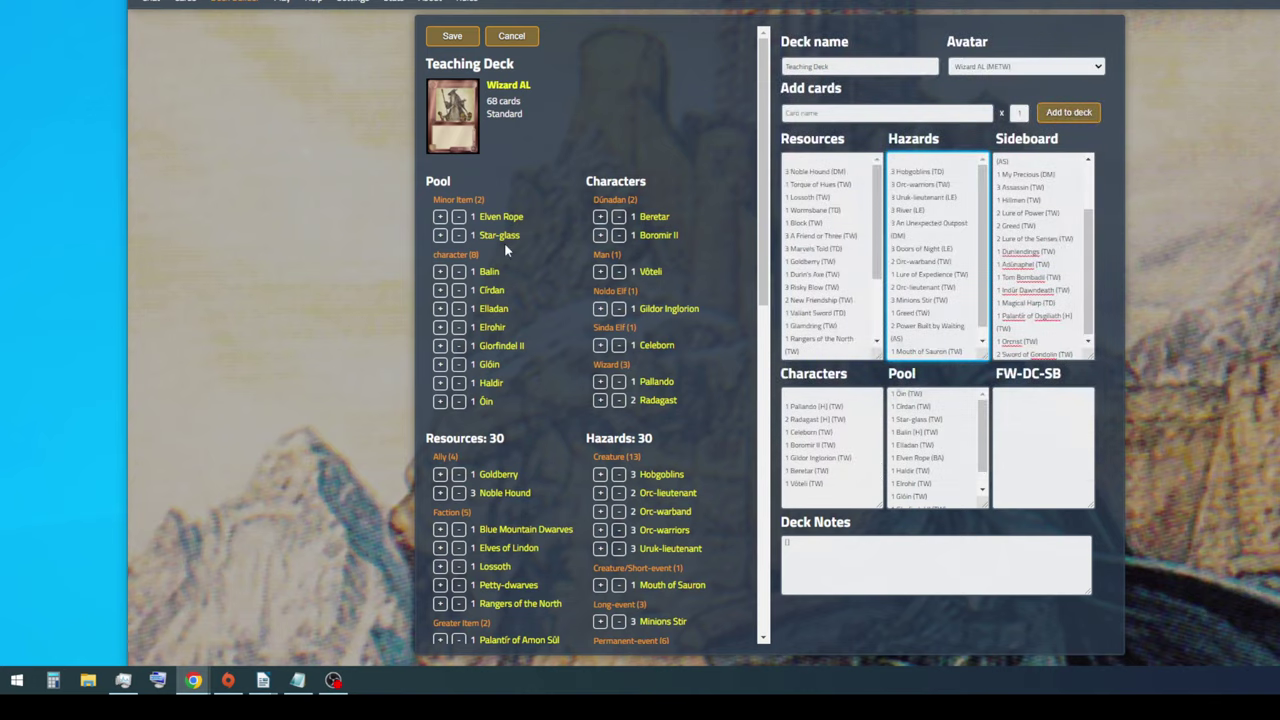
# Remove Elven Rope from the pool and add one copy of Cram to the deck
pyautogui.click(458, 217)
pyautogui.click(848, 111)
pyautogui.write('cram')
pyautogui.press('Return')
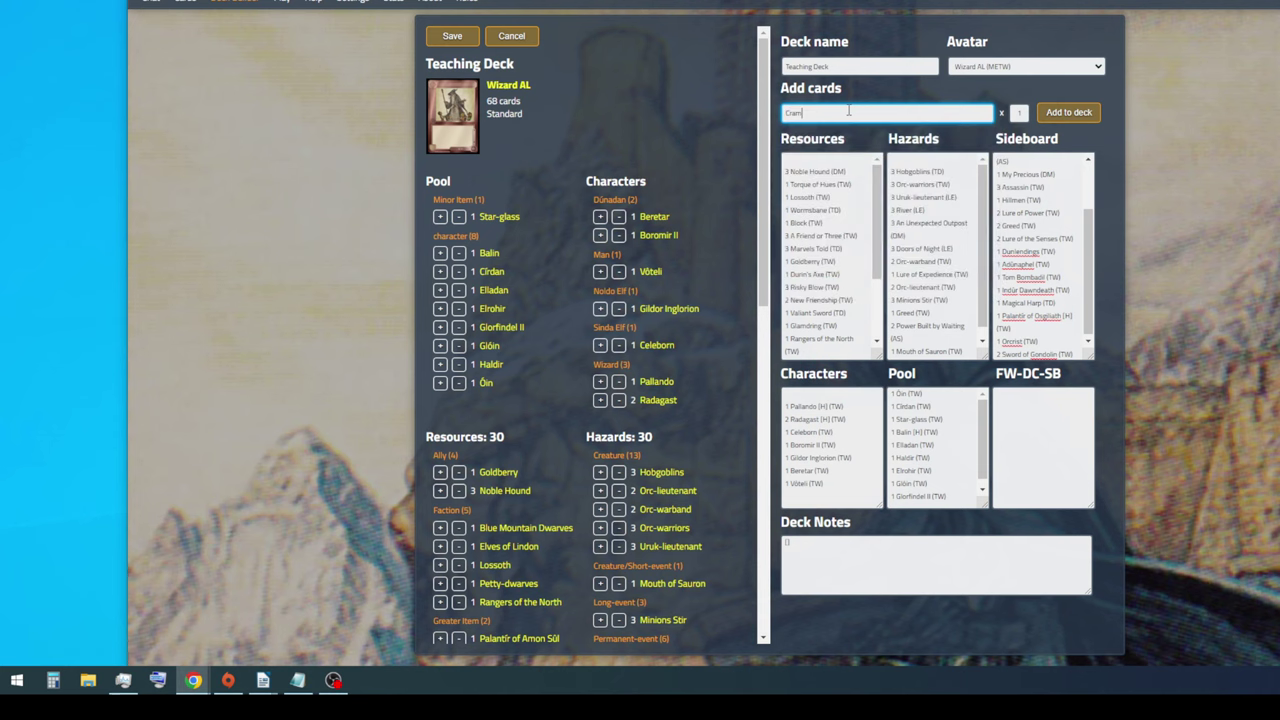
pyautogui.click(1055, 118)
# Move the Cram entry from the resources to a new line at the end of the pool
pyautogui.moveTo(824, 158); pyautogui.dragTo(757, 170)
pyautogui.hotkey('ctrl', 'c')
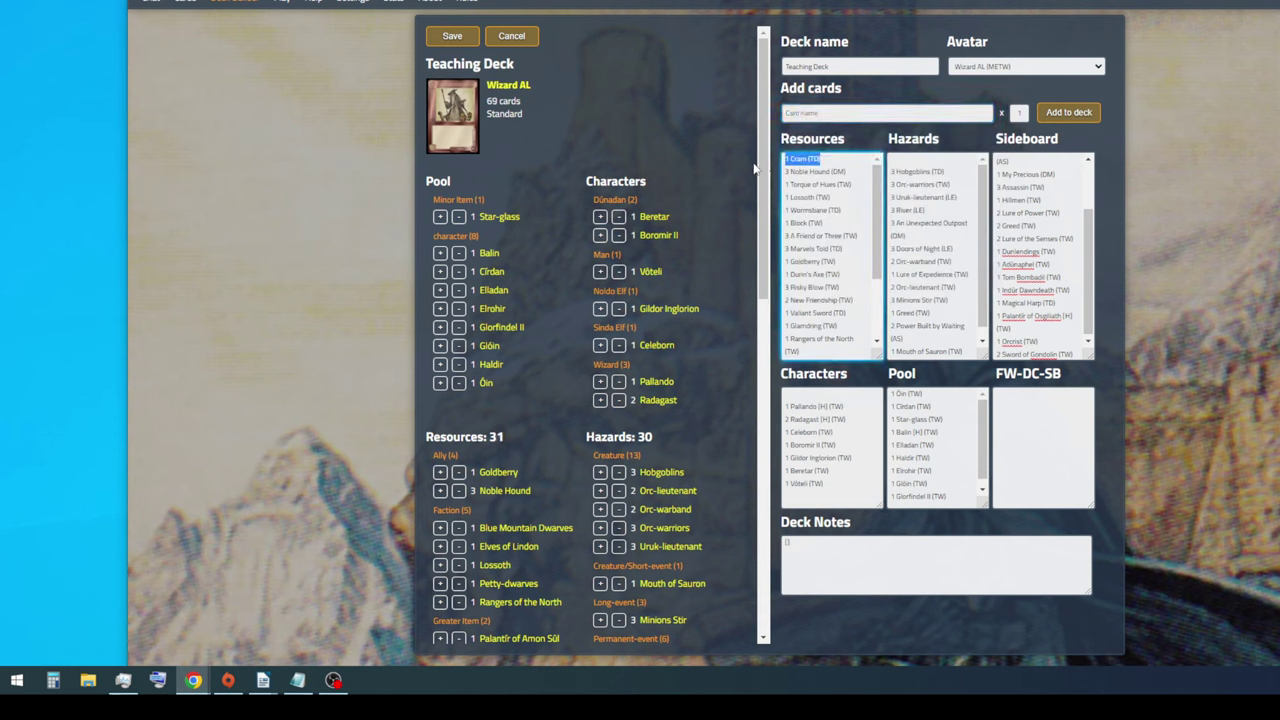
pyautogui.press('Delete')
pyautogui.click(963, 494)
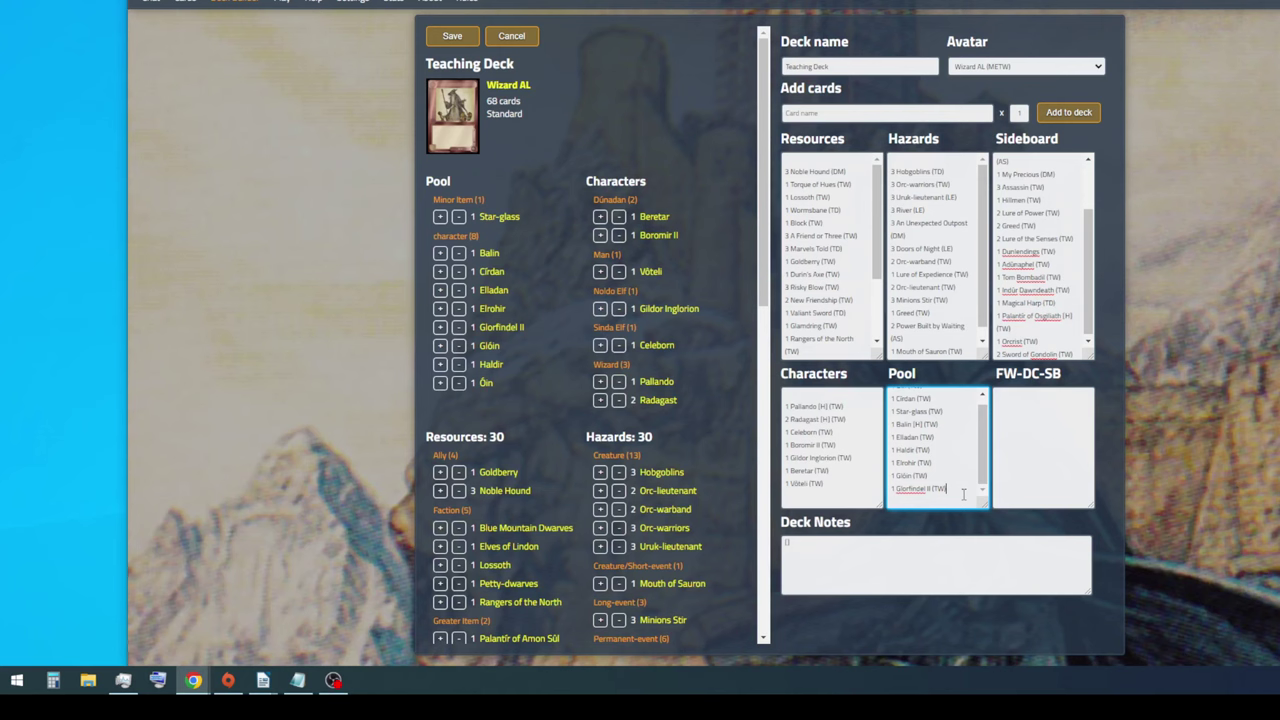
pyautogui.hotkey('ctrl', 'v')
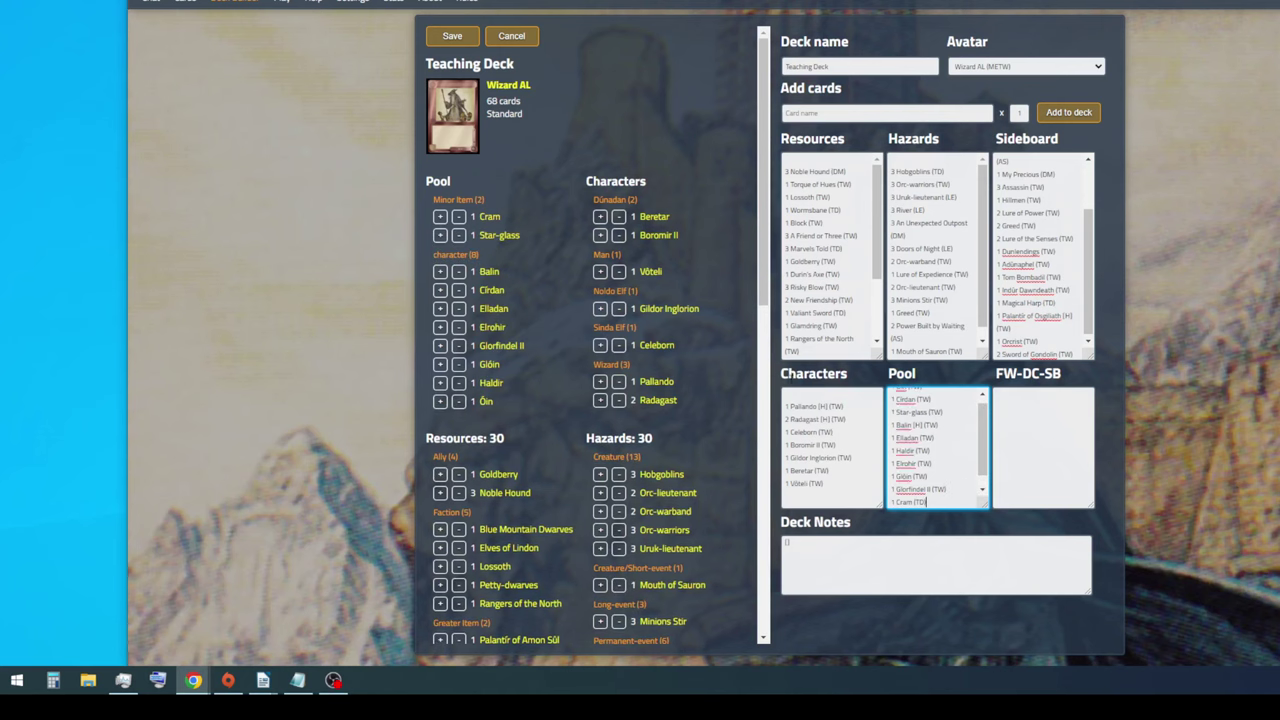
# Add three copies of Twilight to the deck
pyautogui.click(849, 116)
pyautogui.write('T')
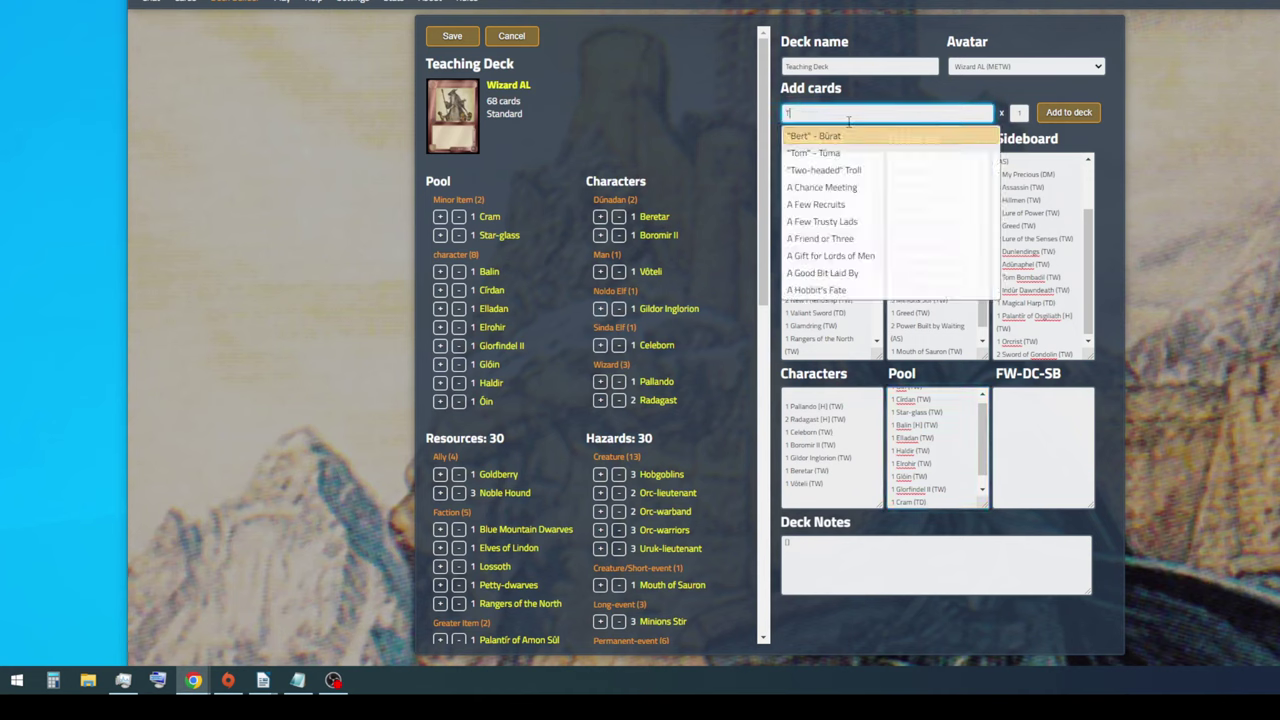
pyautogui.write('wil')
pyautogui.press('Return')
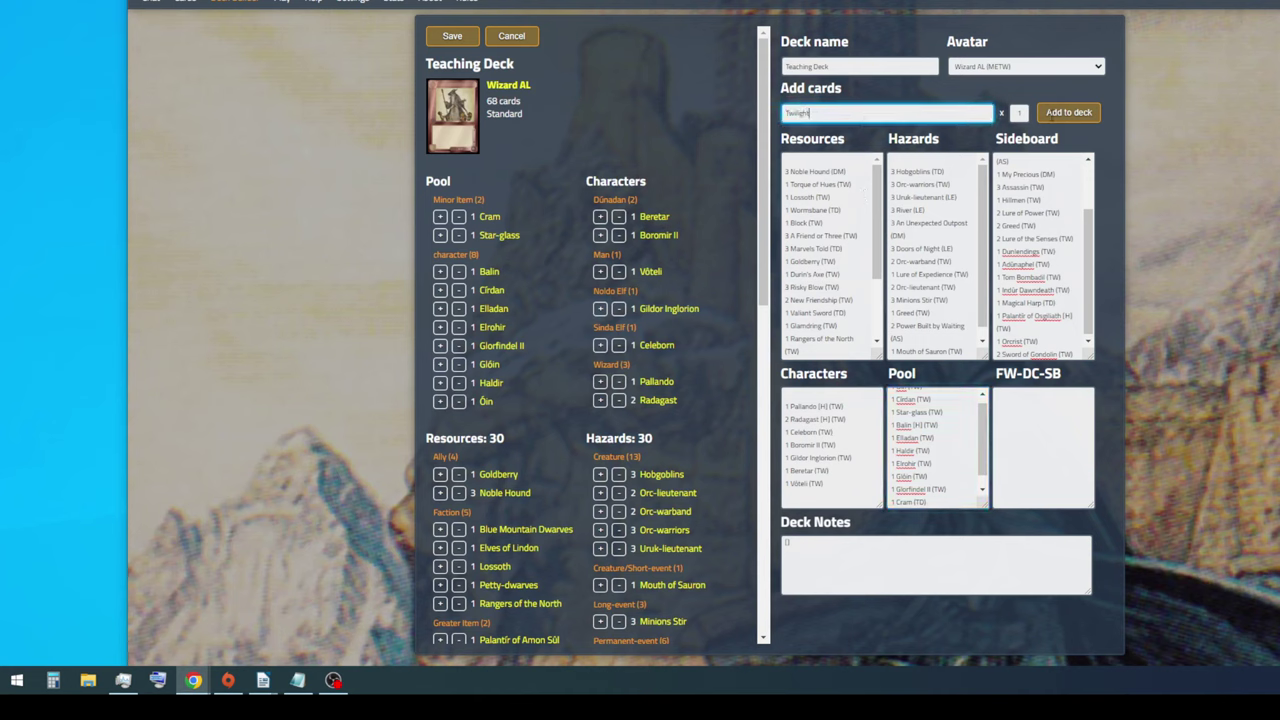
pyautogui.click(1068, 113)
pyautogui.doubleClick(1068, 113)
# Move the 3 Twilight (TW) entry from the hazards to a new line at the end of the sideboard
pyautogui.doubleClick(927, 158)
pyautogui.moveTo(940, 158); pyautogui.dragTo(880, 160)
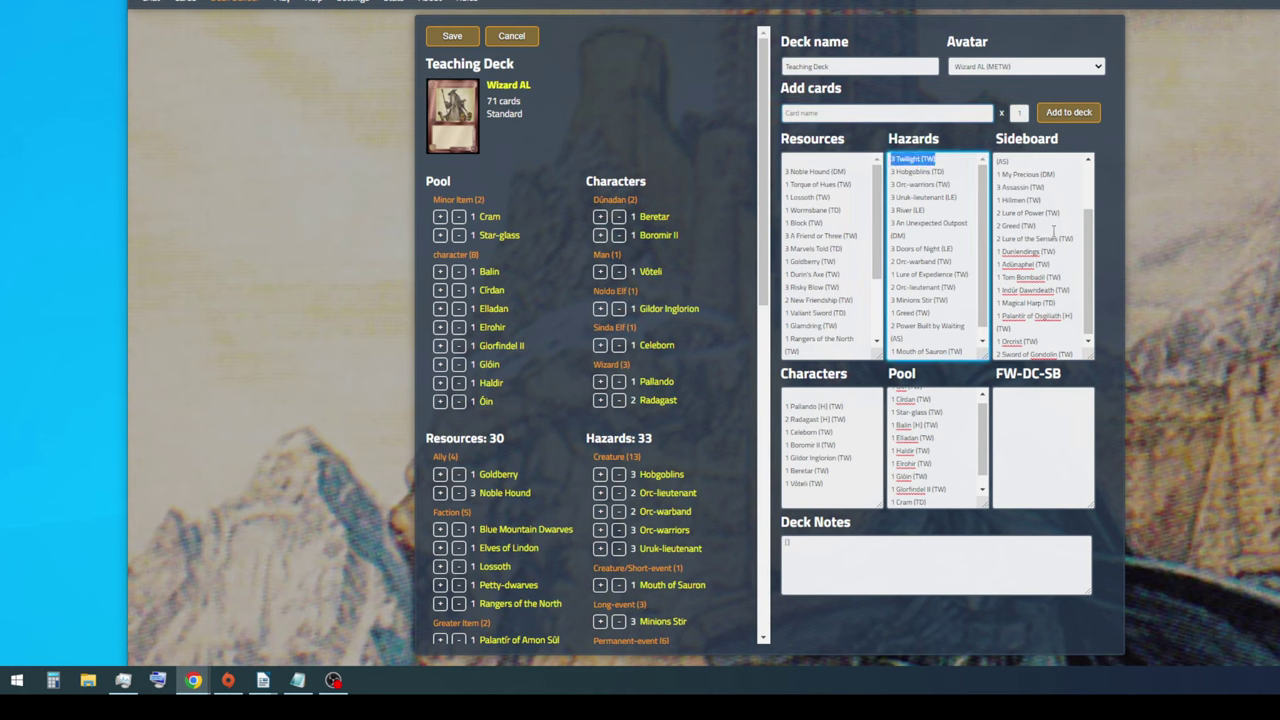
pyautogui.press('BackSpace')
pyautogui.moveTo(1094, 258); pyautogui.dragTo(1076, 350)
pyautogui.click(1076, 350)
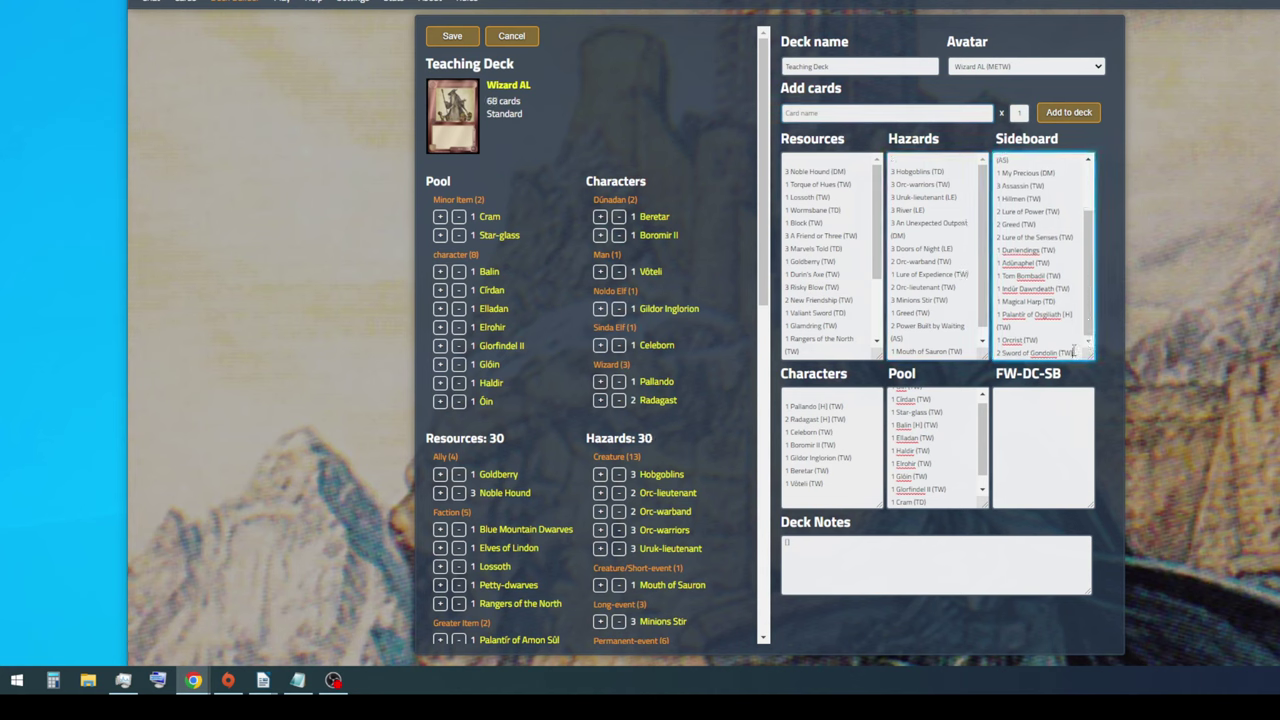
pyautogui.write('3 Twilight (TW)')
# Reduce the sideboard to one Sword of Gondolin, one Alliance of Free Peoples and two Assassin
pyautogui.scroll(-4, 546, 469)
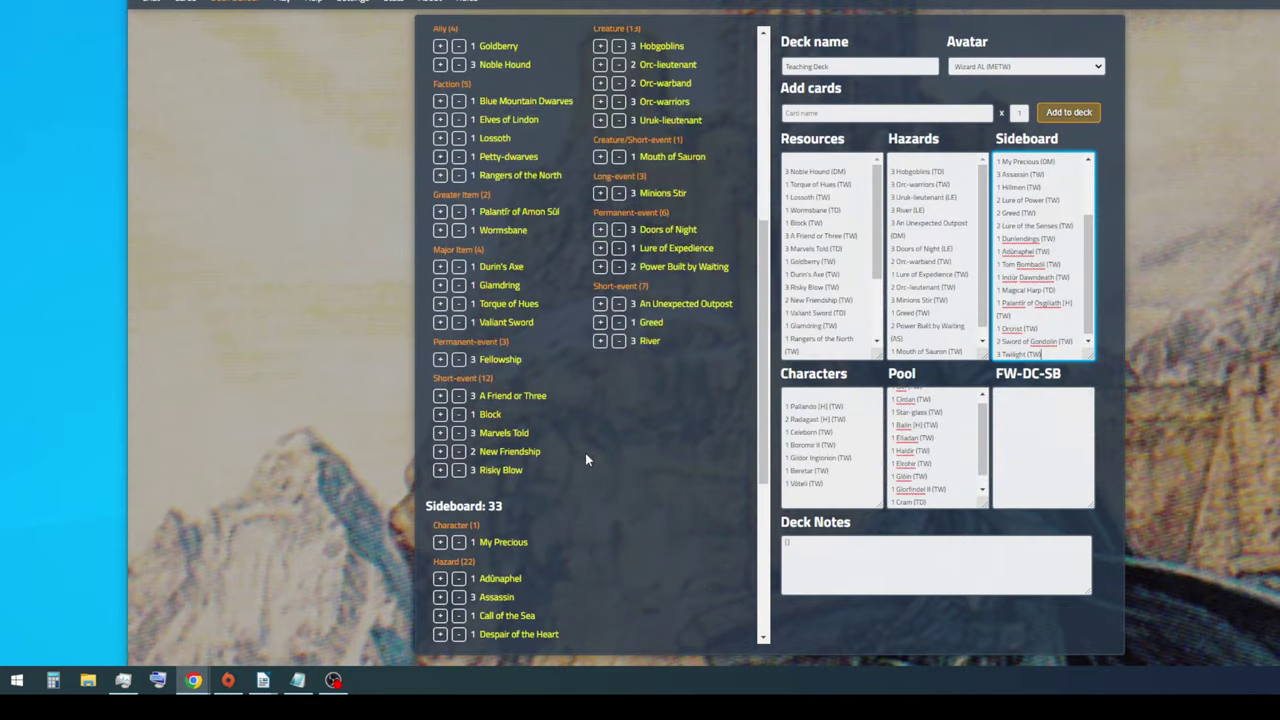
pyautogui.scroll(-2, 585, 453)
pyautogui.scroll(-2, 585, 453)
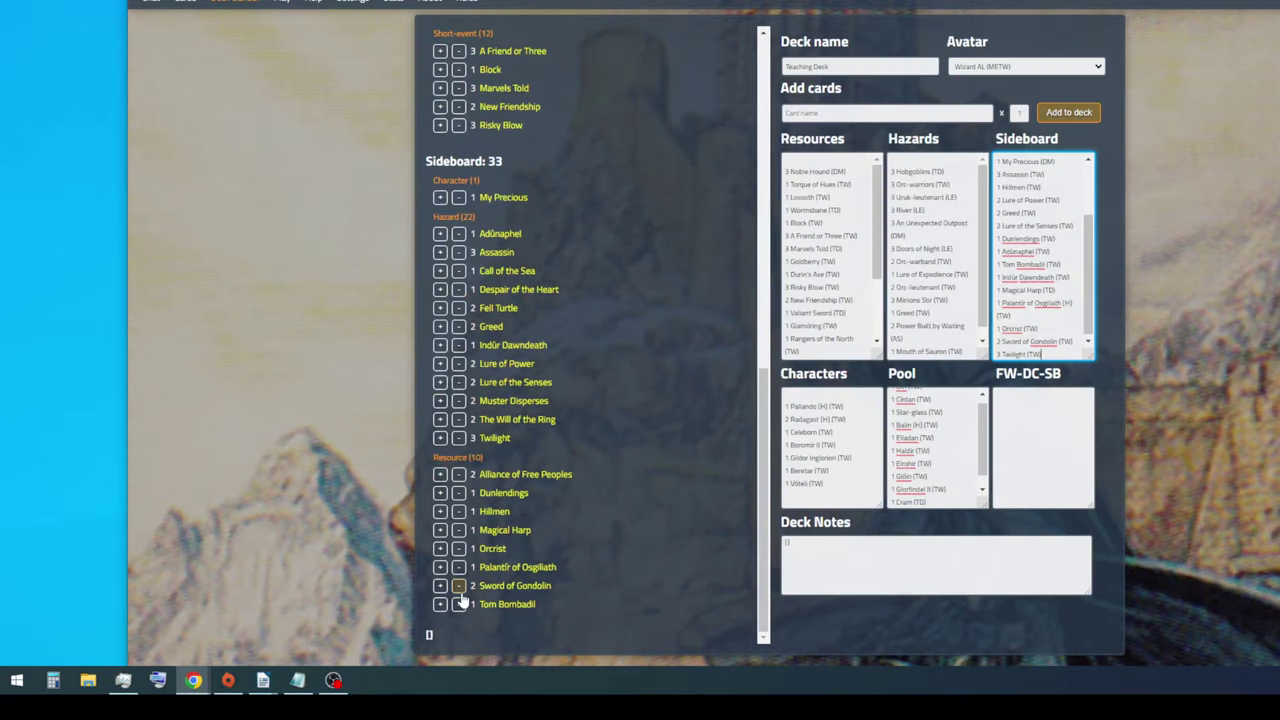
pyautogui.click(458, 586)
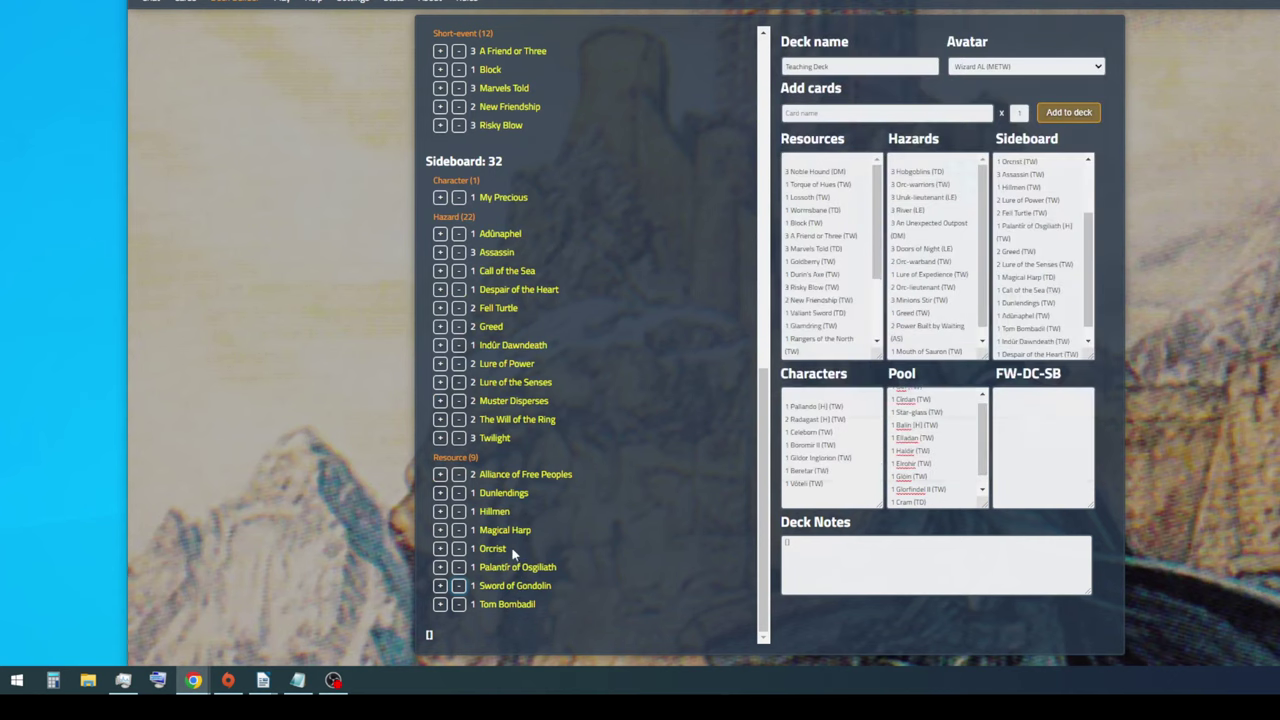
pyautogui.click(458, 474)
pyautogui.click(458, 252)
# Review the deck's pool, characters, resources, hazards and sideboard, including the Radagast, Elves of Lindon and Valiant Sword card images
pyautogui.scroll(2, 506, 392)
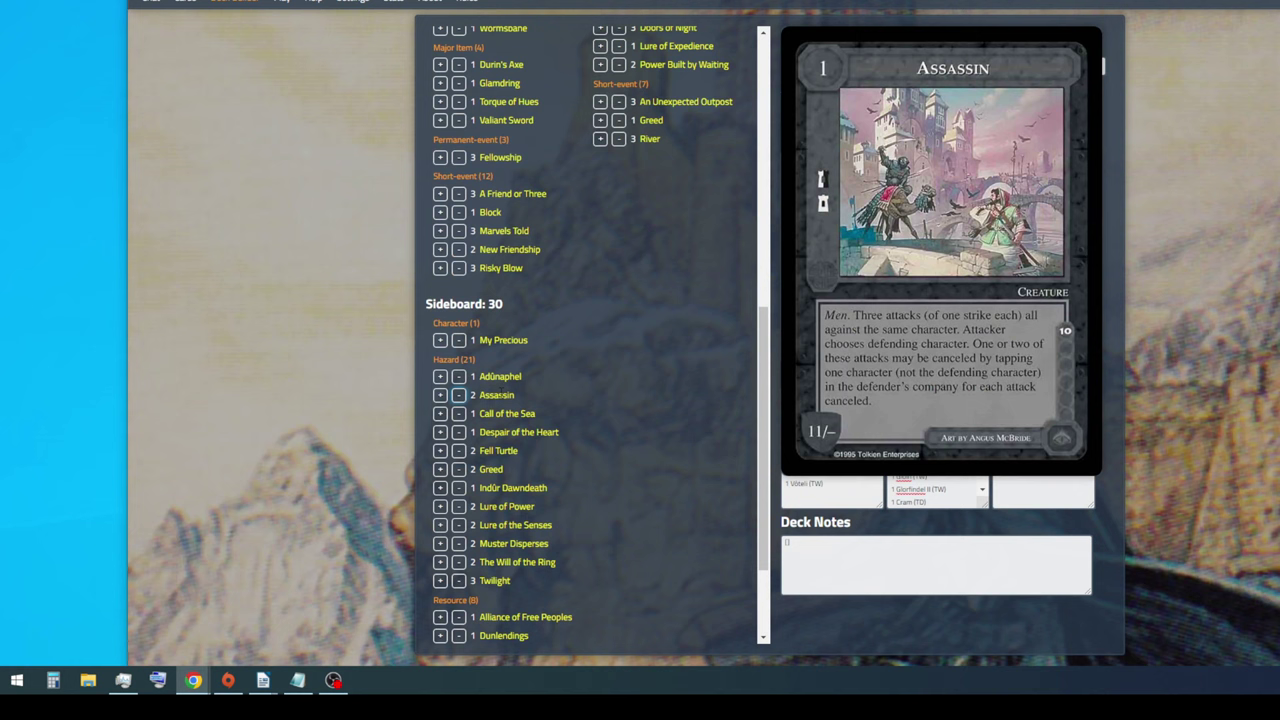
pyautogui.scroll(10, 581, 348)
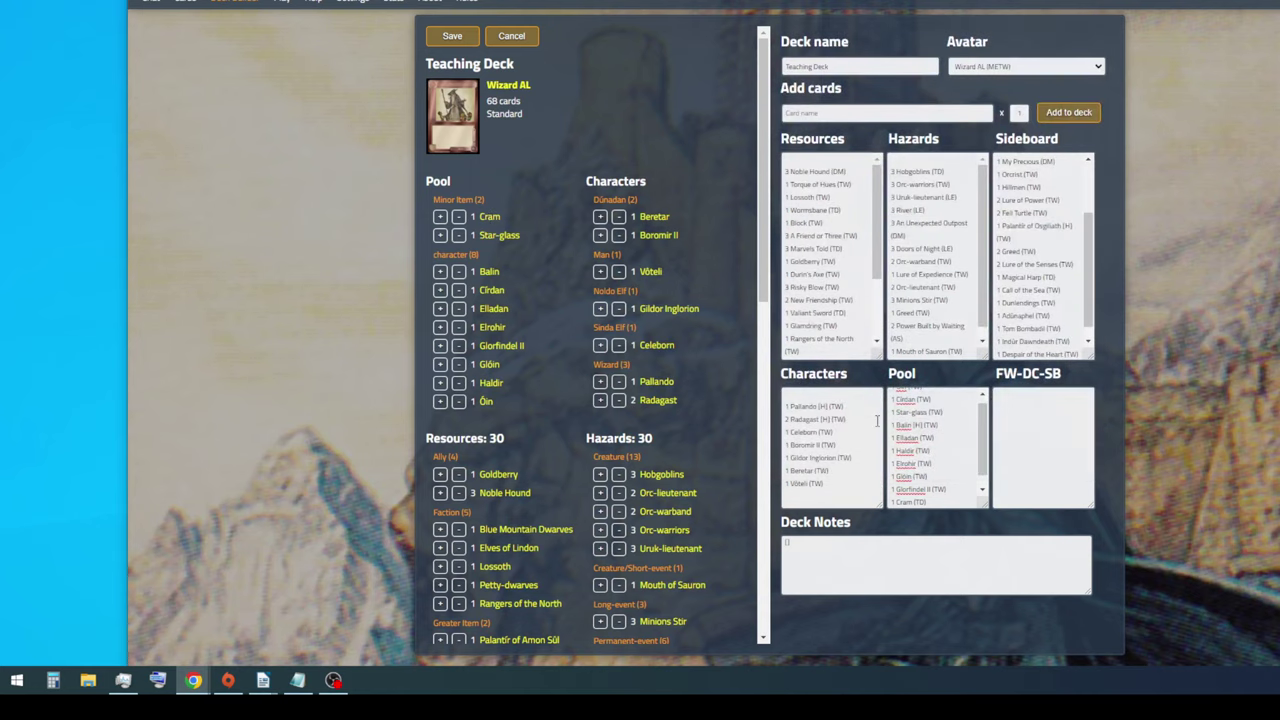
pyautogui.scroll(-1, 920, 440)
pyautogui.moveTo(830, 419)
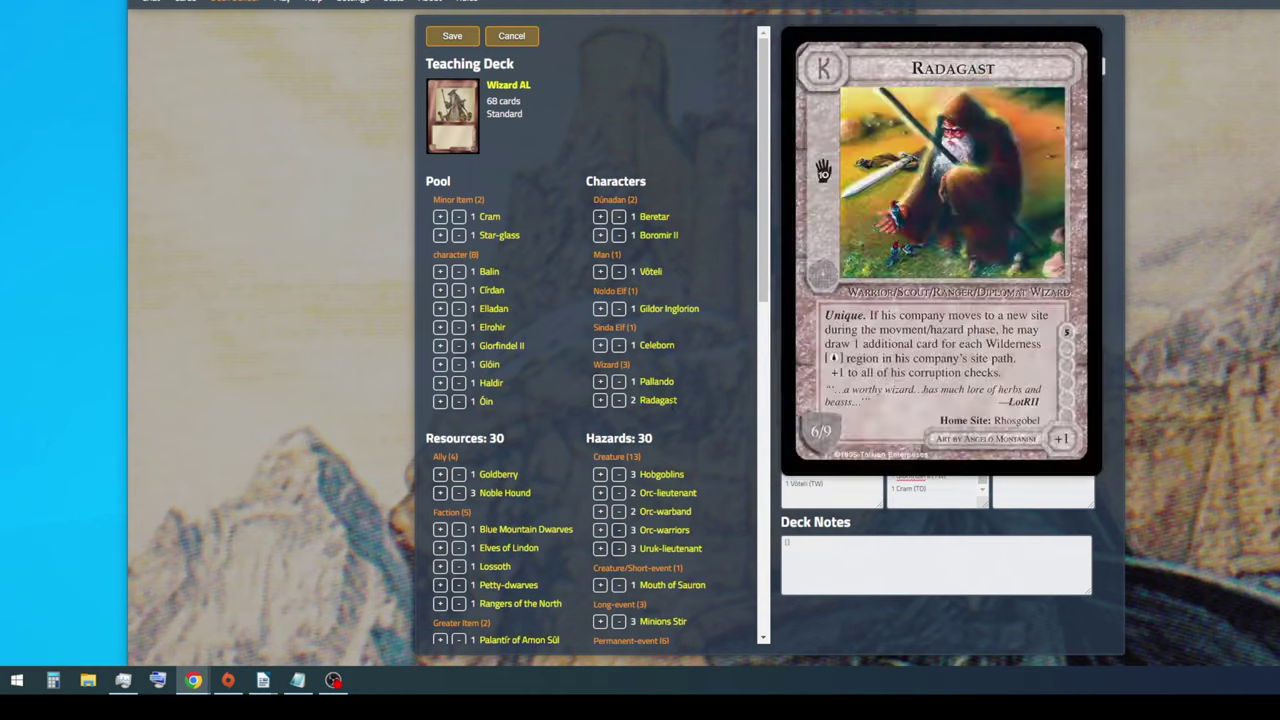
pyautogui.scroll(-2, 590, 340)
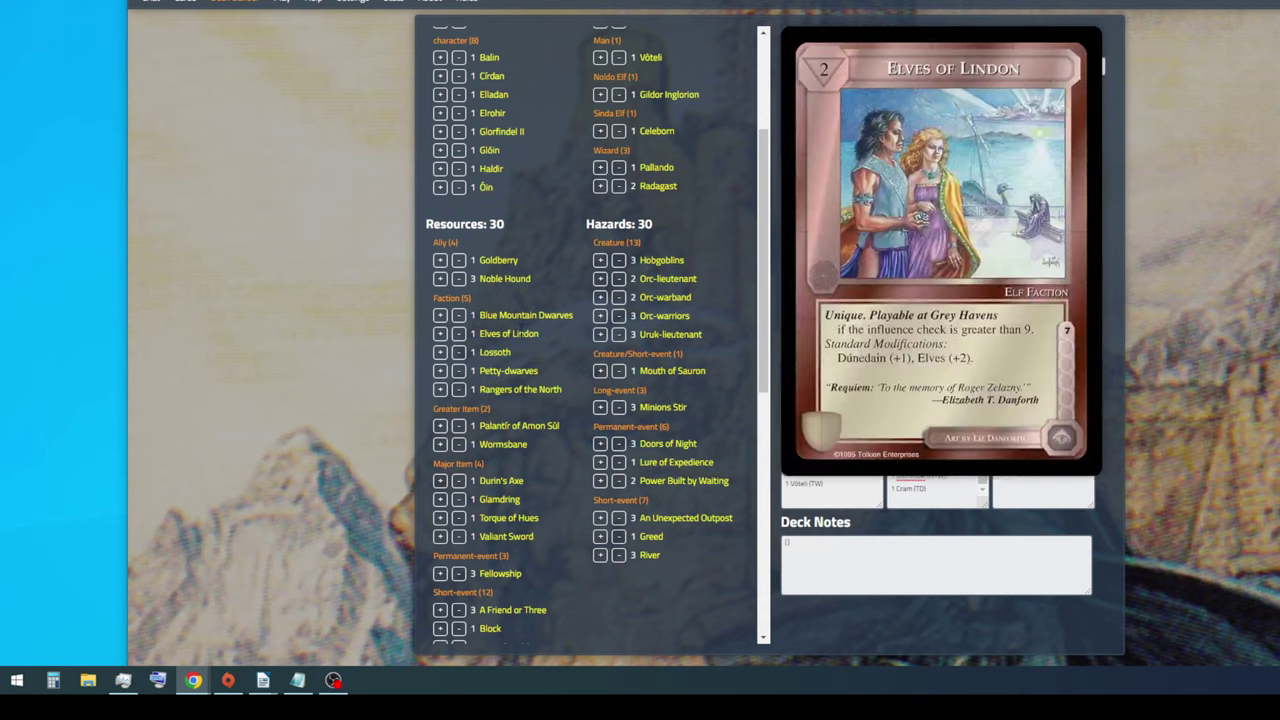
pyautogui.moveTo(518, 315)
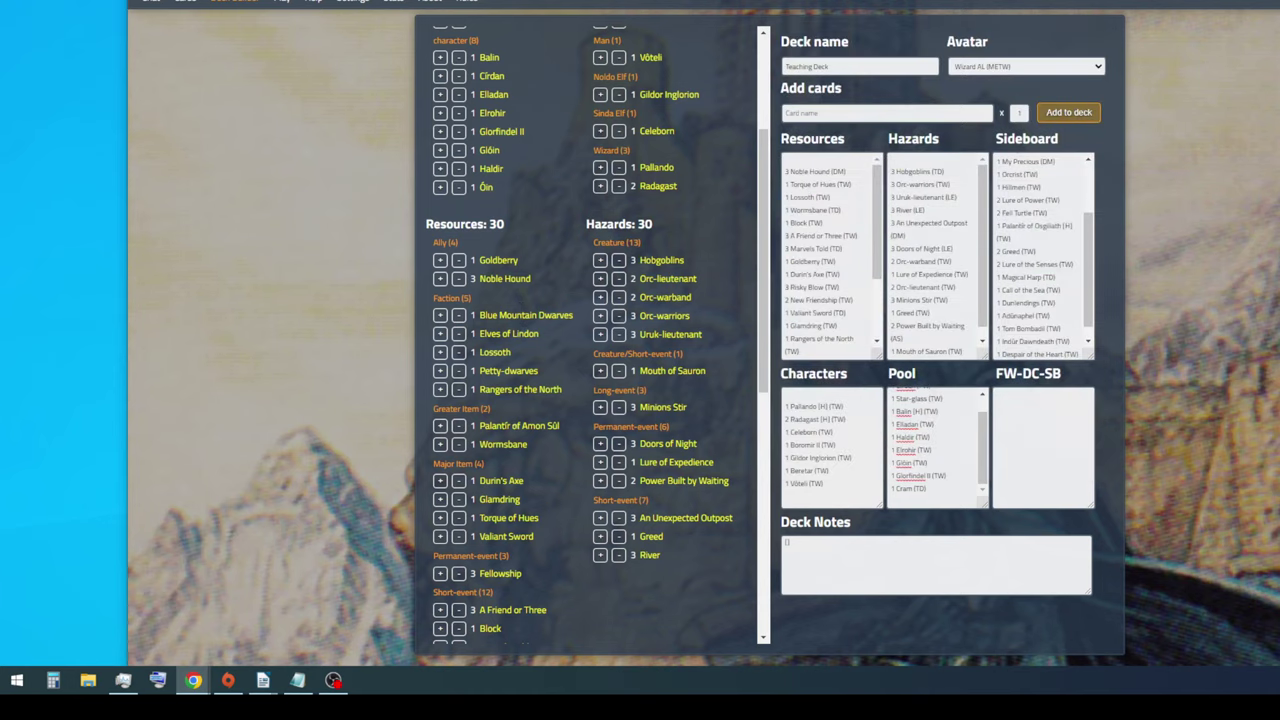
pyautogui.scroll(-3, 551, 489)
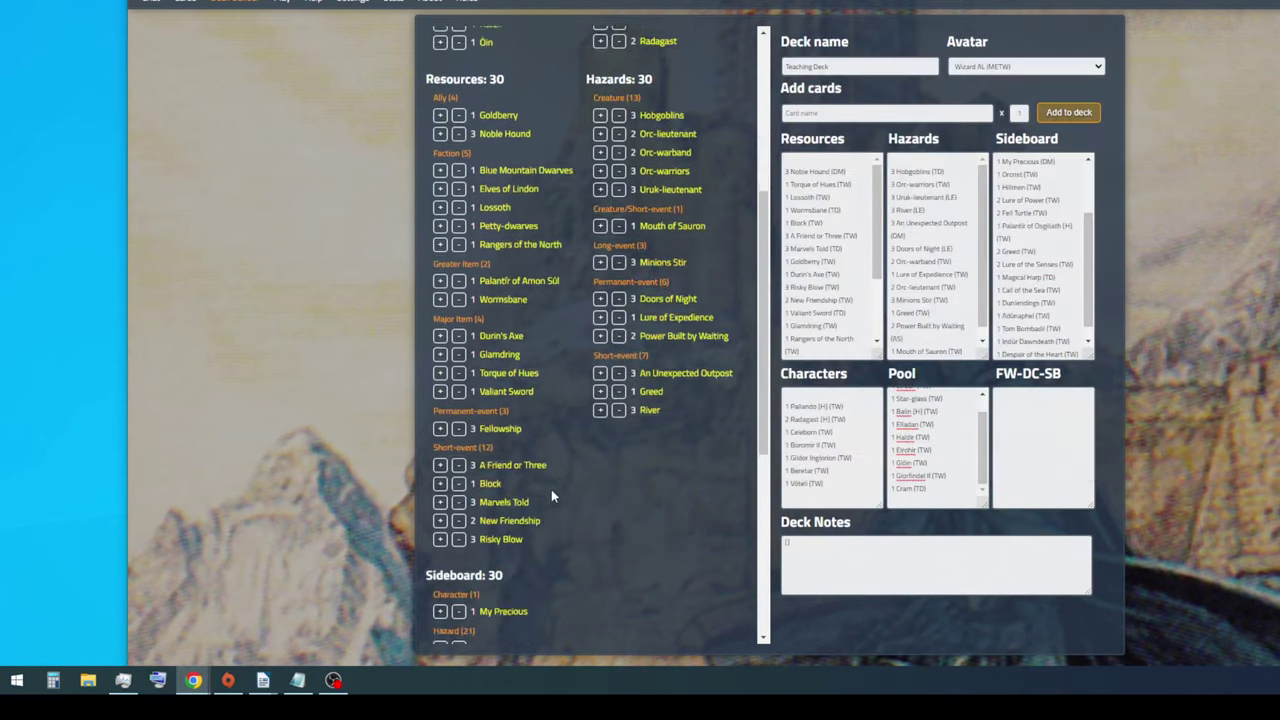
pyautogui.scroll(-1, 551, 489)
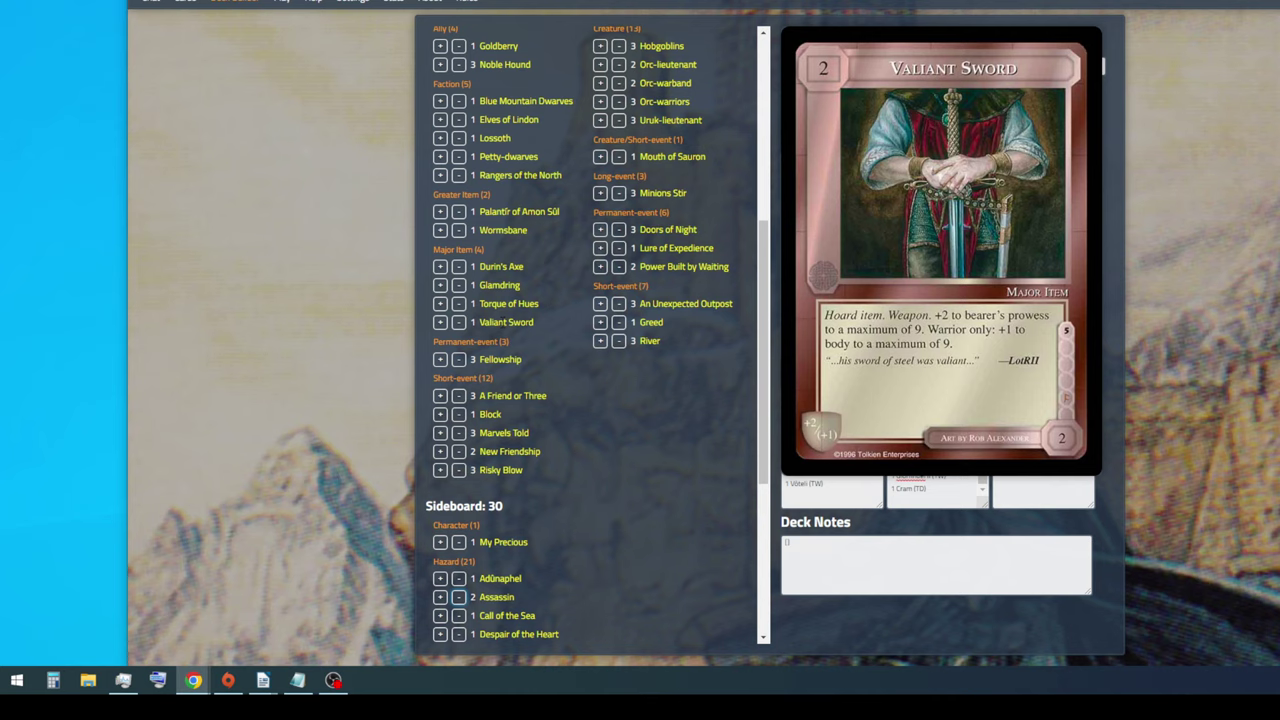
pyautogui.scroll(-4, 568, 440)
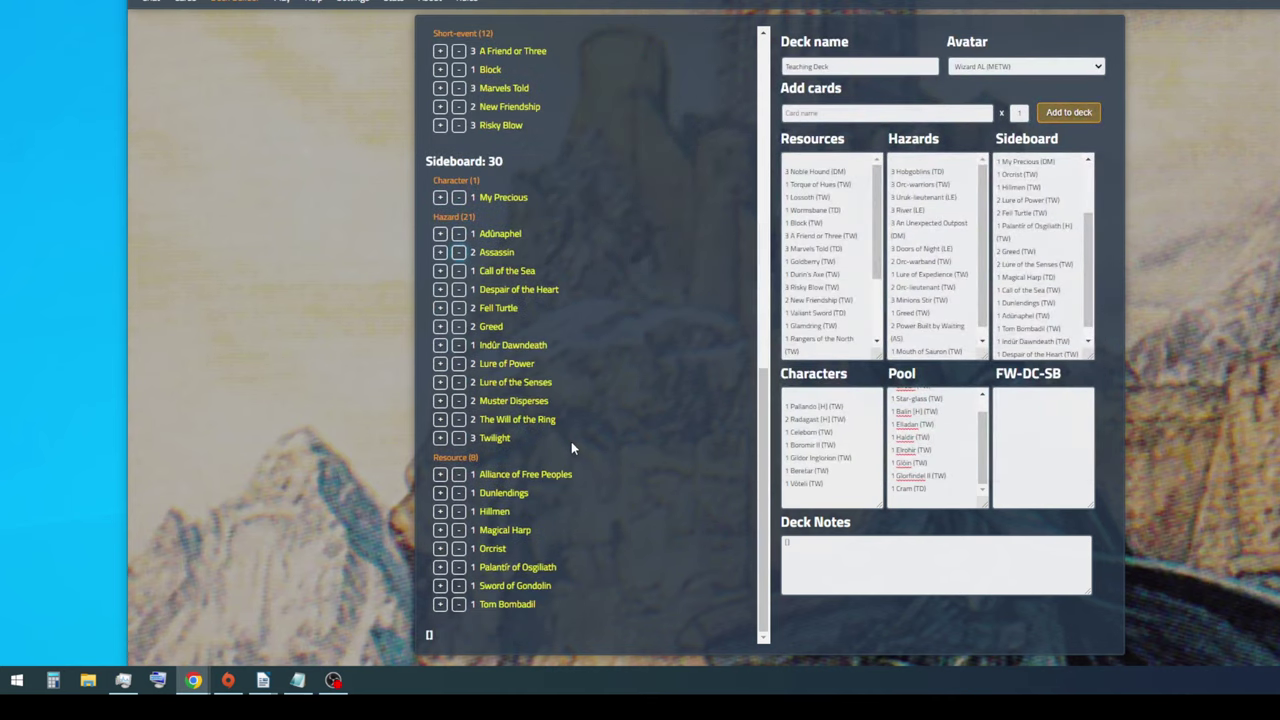
# Save the Teaching Deck and leave the deck editing view
pyautogui.scroll(10, 640, 349)
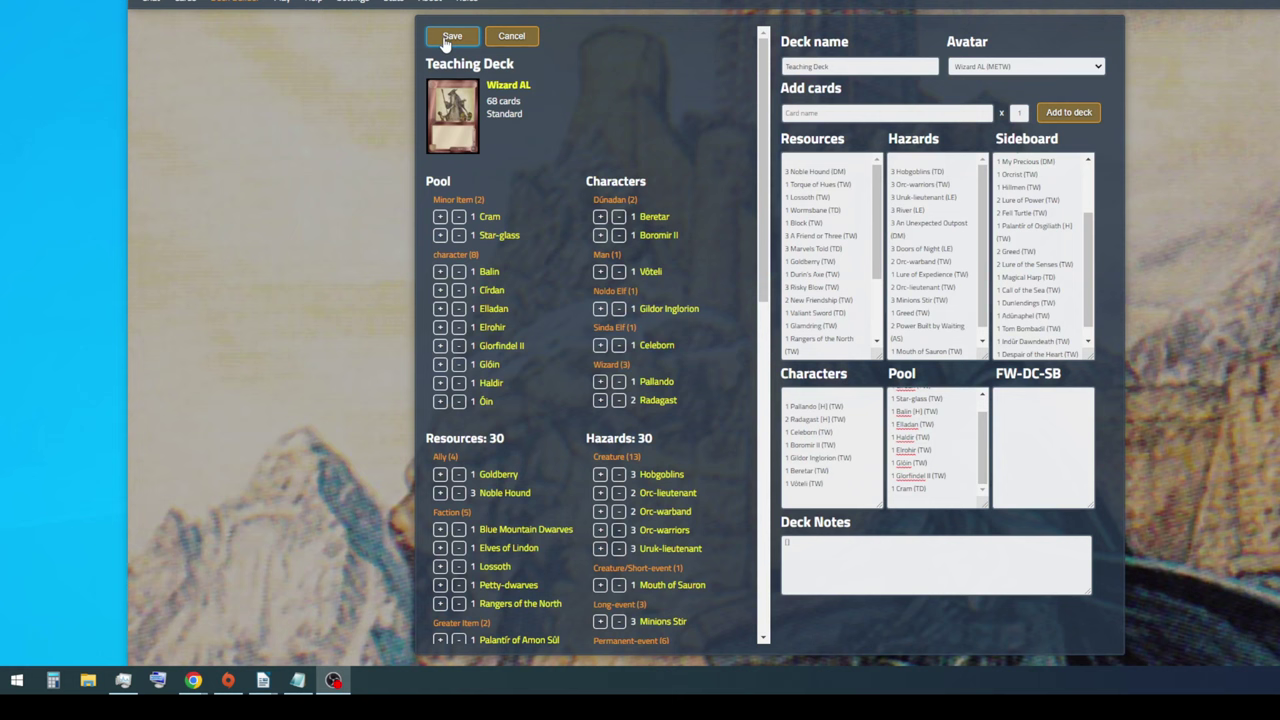
pyautogui.click(921, 210)
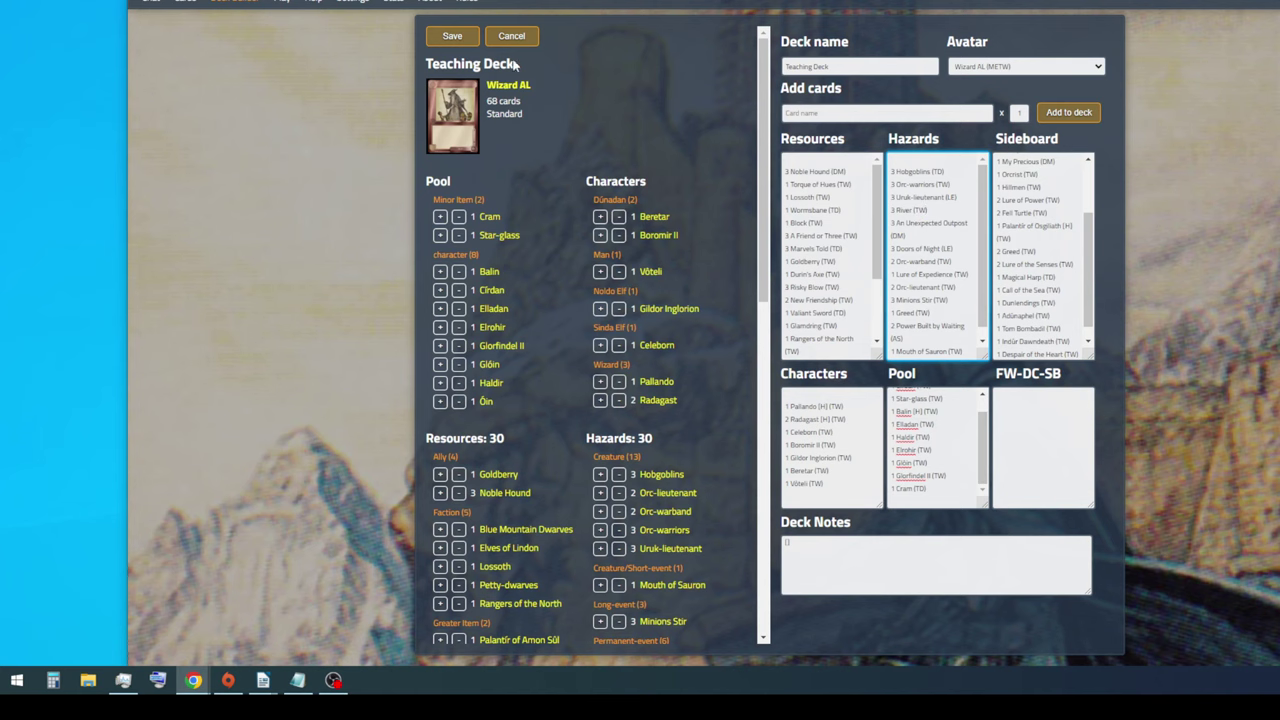
pyautogui.click(452, 37)
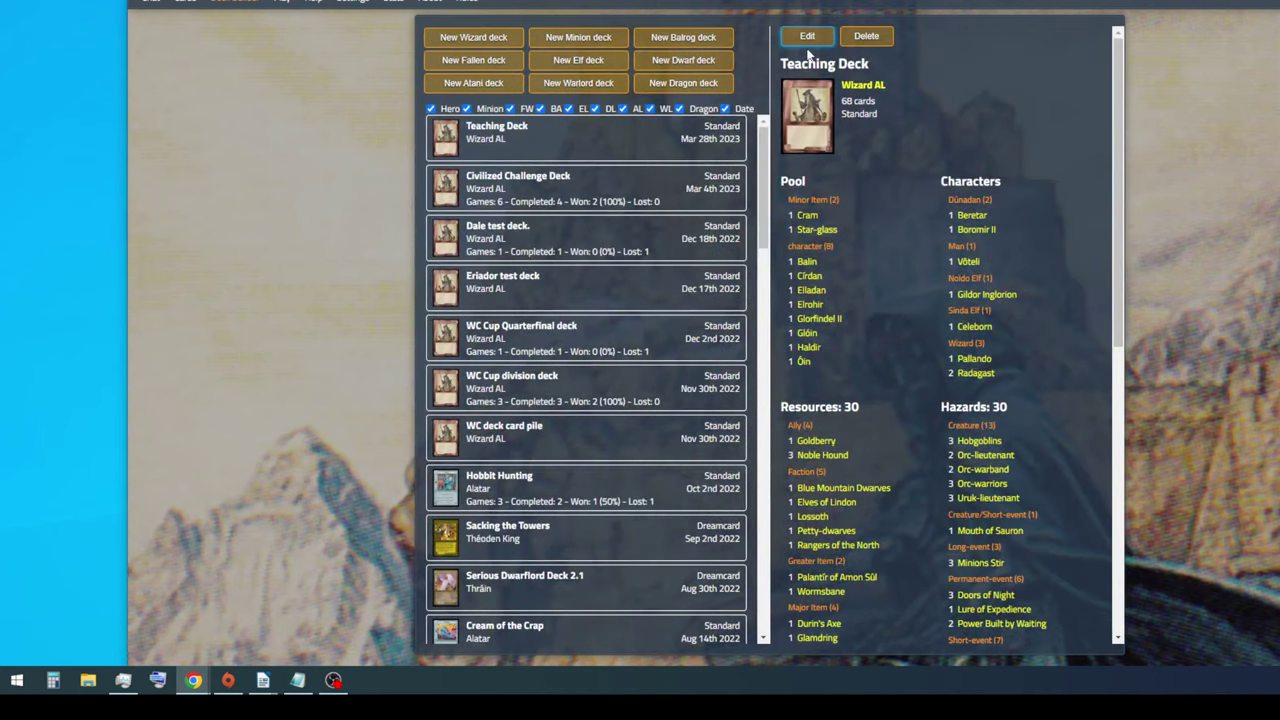